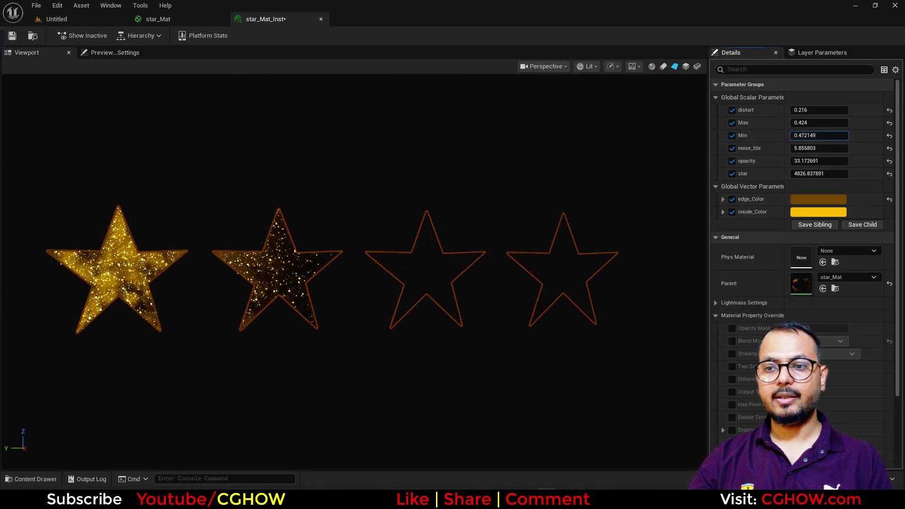
Vary the Min parameter of the star material instance to preview how the stars fill.
left_click_drag(612, 160, 612, 160)
left_click_drag(806, 137, 806, 136)
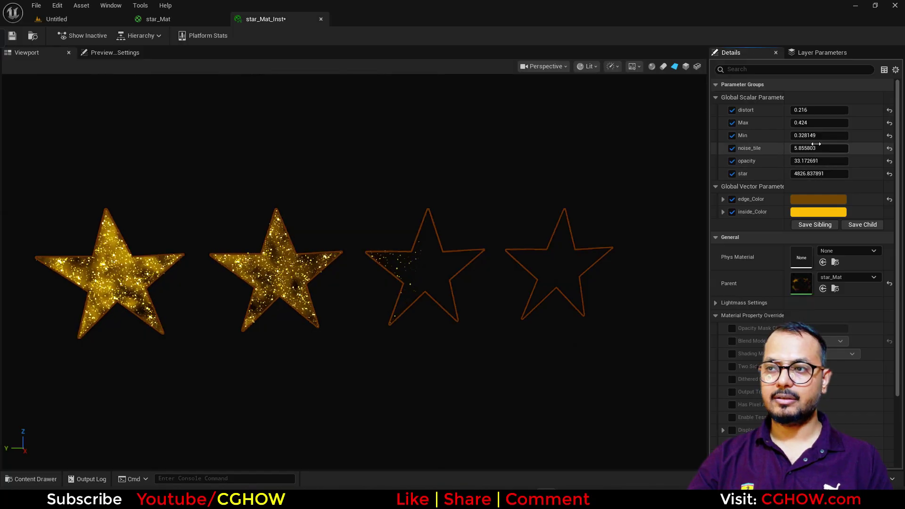
left_click_drag(802, 135, 806, 135)
left_click_drag(482, 256, 466, 252)
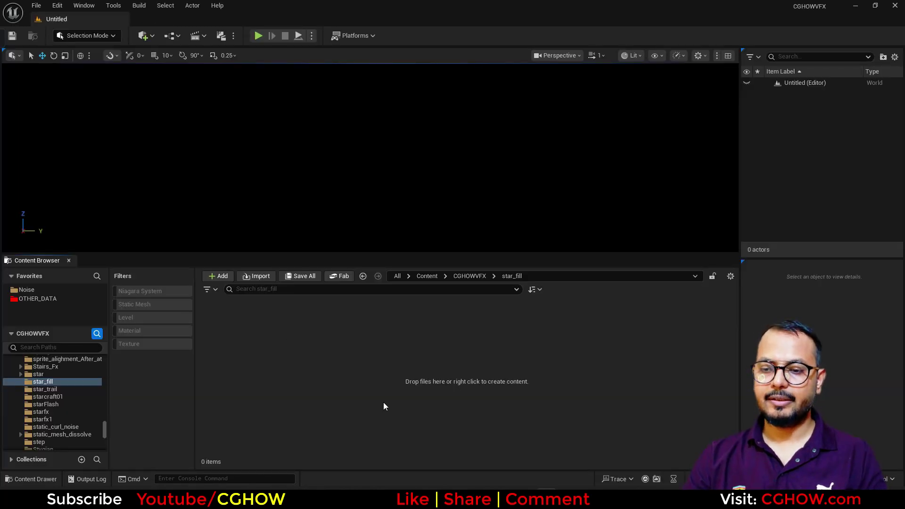
Switch to Photoshop and create a new 1920 × 1080 px document with a black background.
left_click(421, 494)
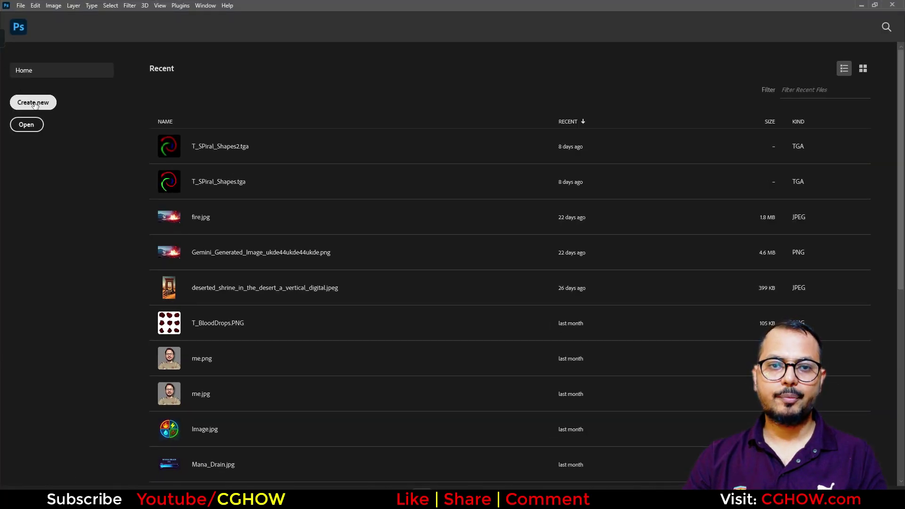
left_click(35, 104)
left_click(342, 154)
left_click(630, 386)
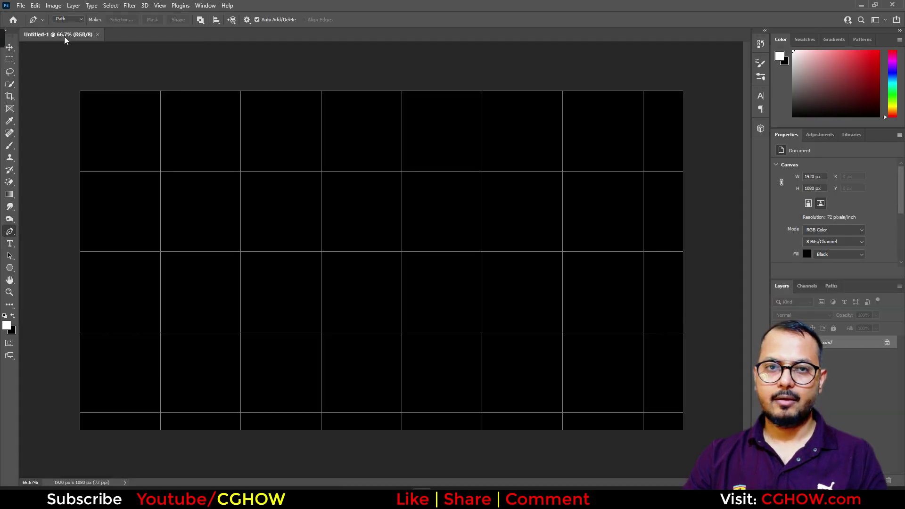
Float the document in its own window, resize the image to 1024 × 1024 pixels, and enlarge the window around the canvas.
left_click_drag(64, 36, 118, 84)
right_click(229, 86)
left_click(249, 96)
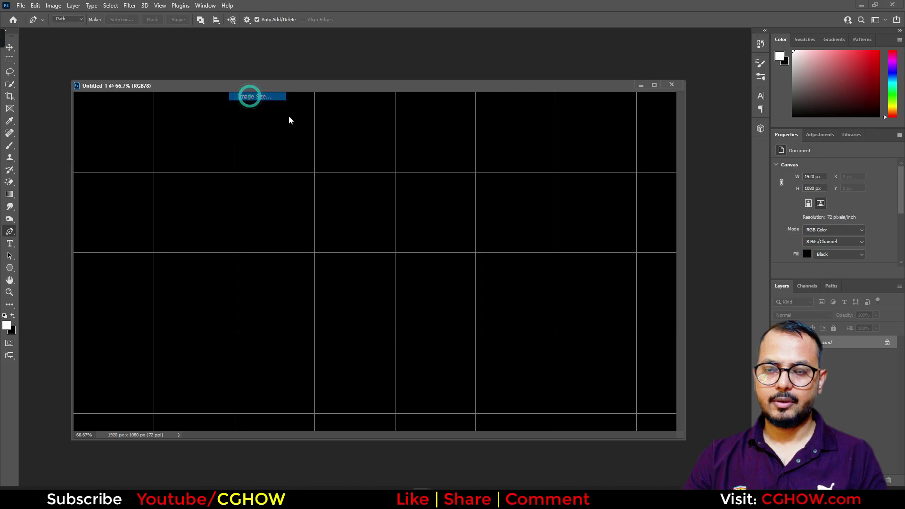
type("1024")
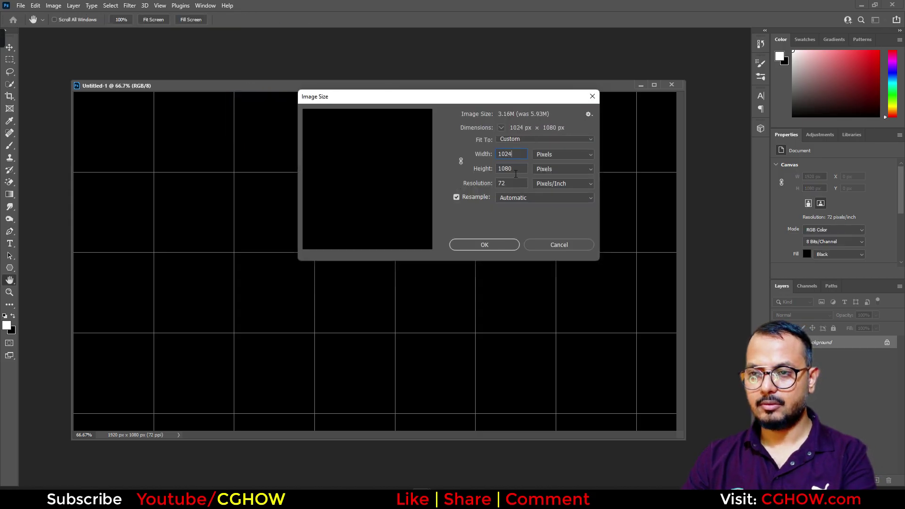
type("1024")
left_click(490, 246)
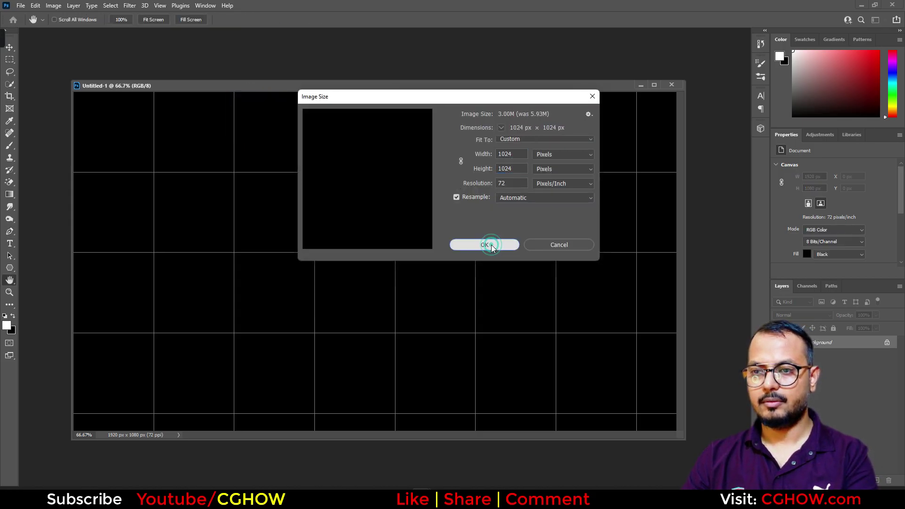
left_click_drag(401, 424, 563, 475)
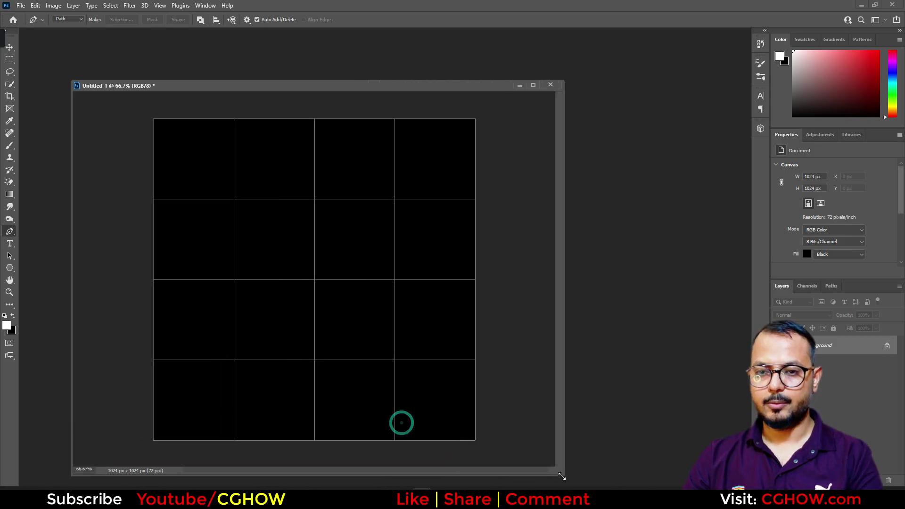
left_click_drag(364, 90, 442, 60)
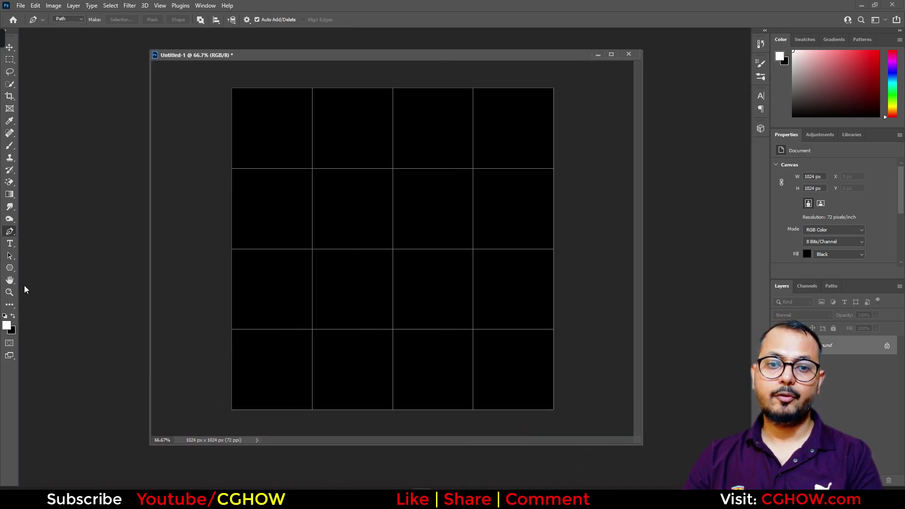
Look through the Custom Shape library, including the Boats and Flowers groups, for a star shape.
left_click(11, 270)
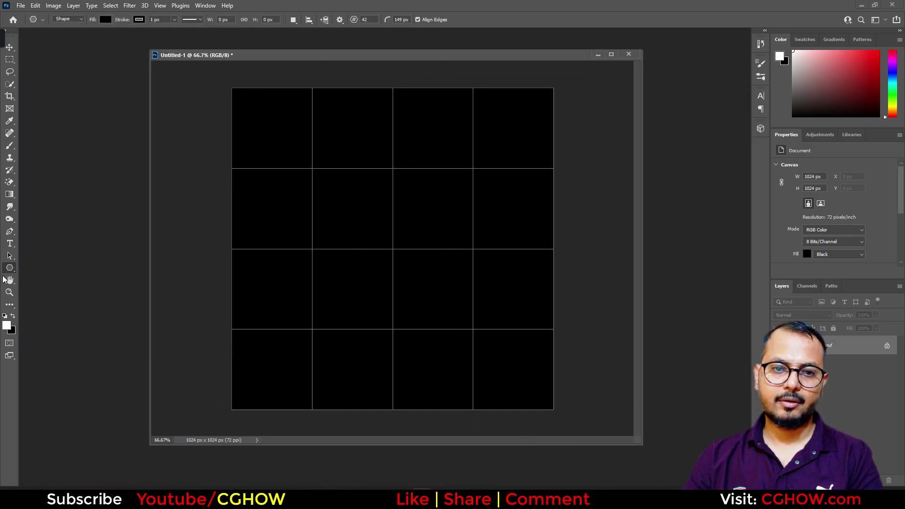
right_click(10, 271)
left_click(42, 314)
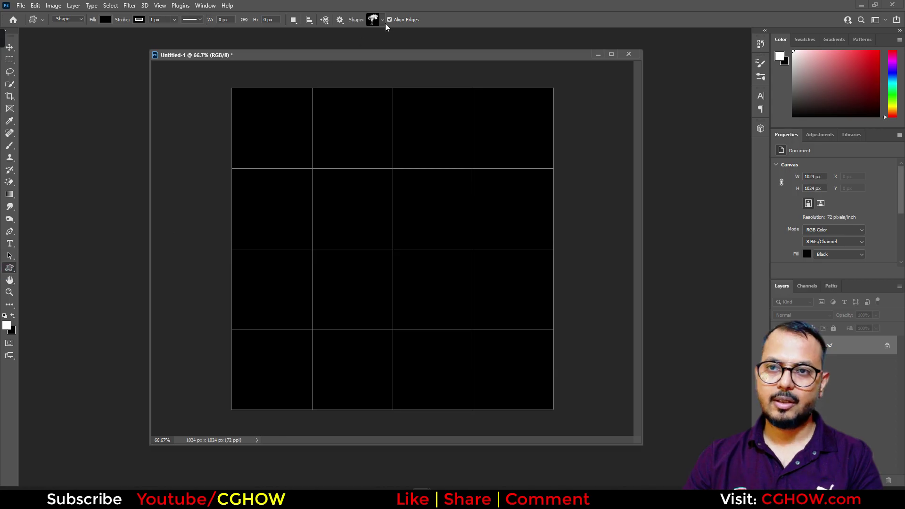
left_click(383, 21)
scroll(373, 81, "down", 3)
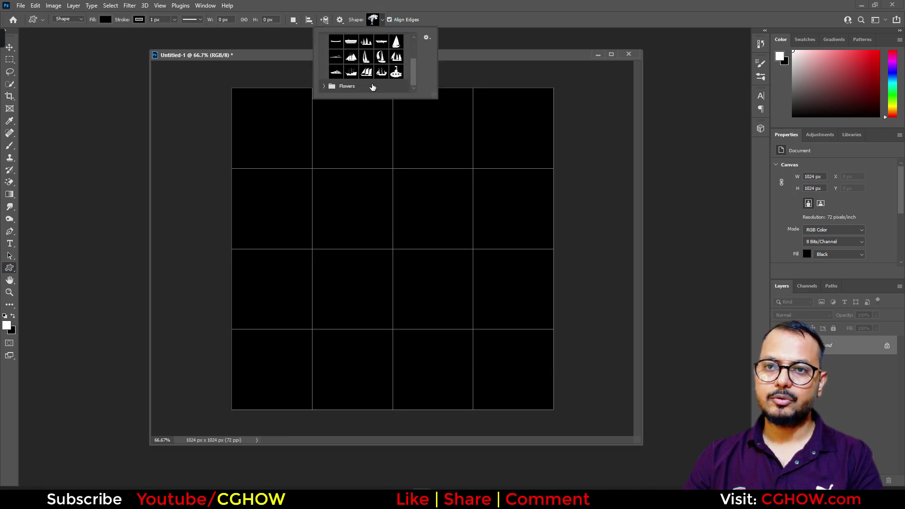
left_click(325, 87)
scroll(363, 71, "up", 1)
scroll(369, 75, "down", 4)
scroll(382, 85, "up", 3)
scroll(337, 64, "up", 3)
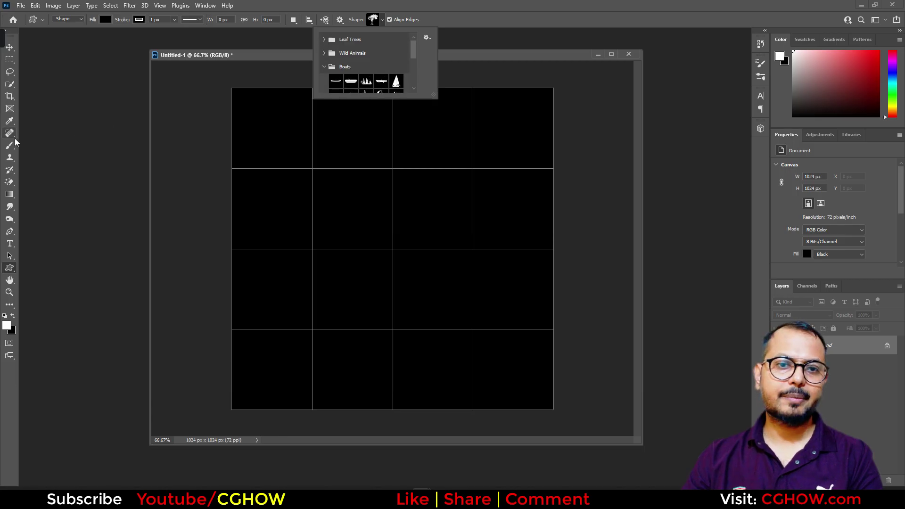
left_click(15, 272)
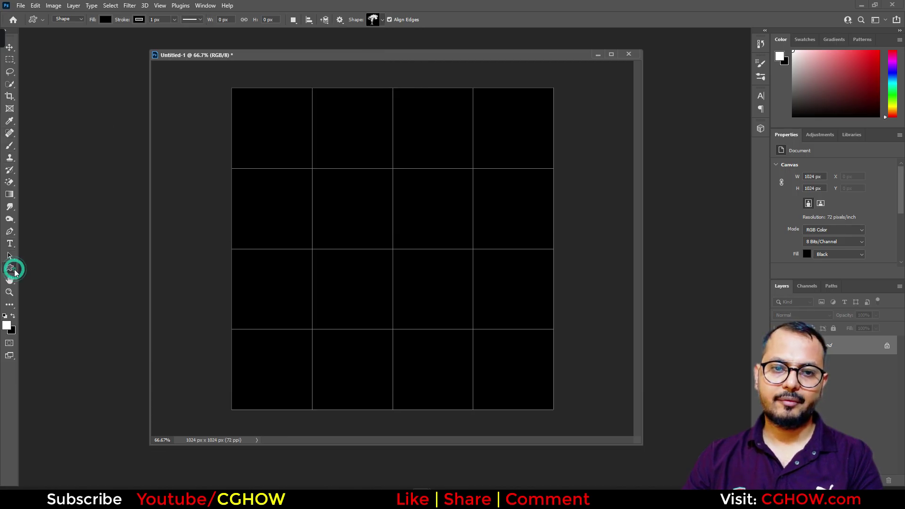
Draw a five-pointed star outline with the Pen tool, starting at the upper tip on the canvas's vertical centre line.
left_click(11, 232)
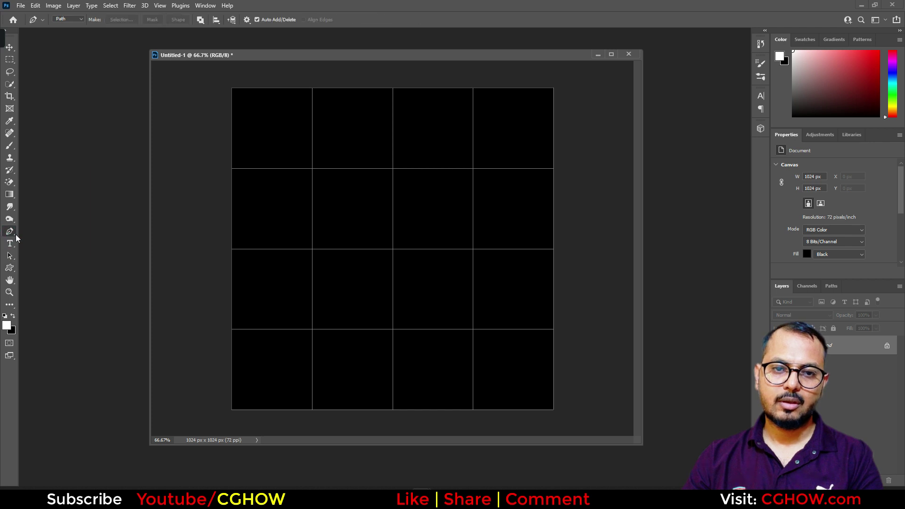
left_click(392, 104)
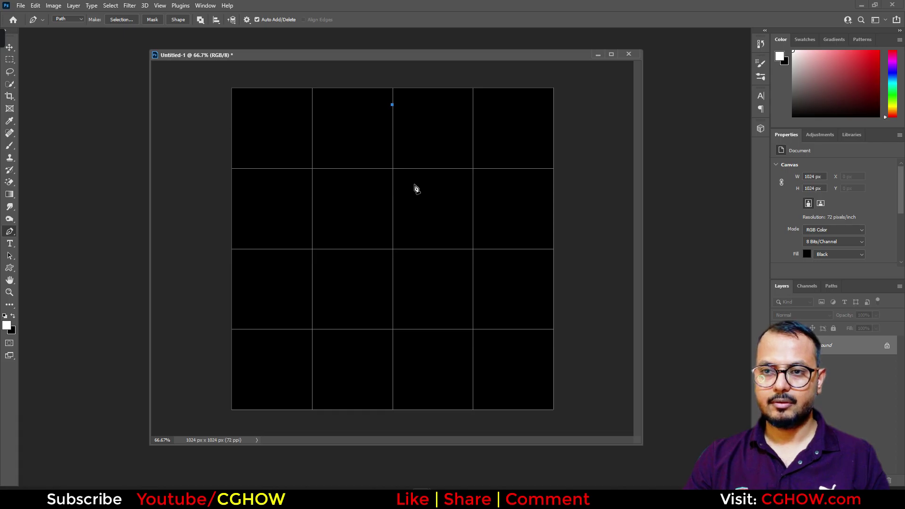
left_click(392, 128)
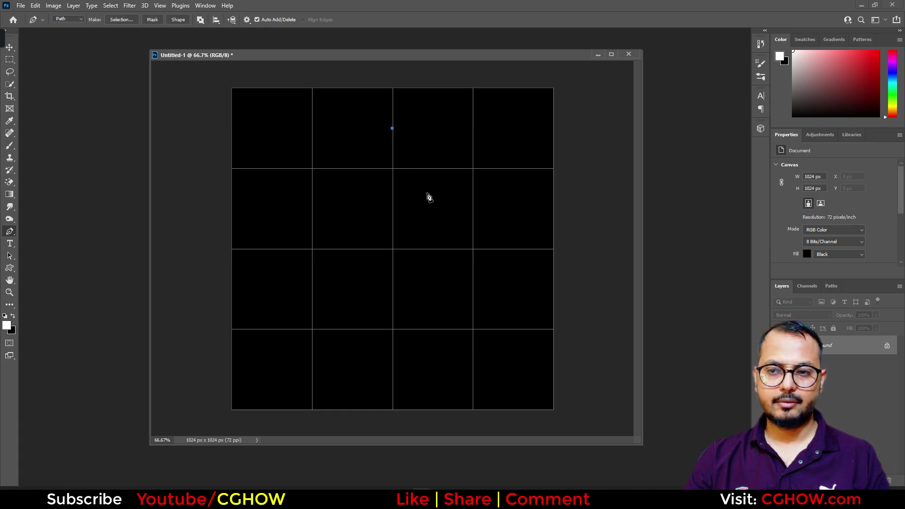
left_click(506, 175)
left_click(460, 261)
left_click(520, 355)
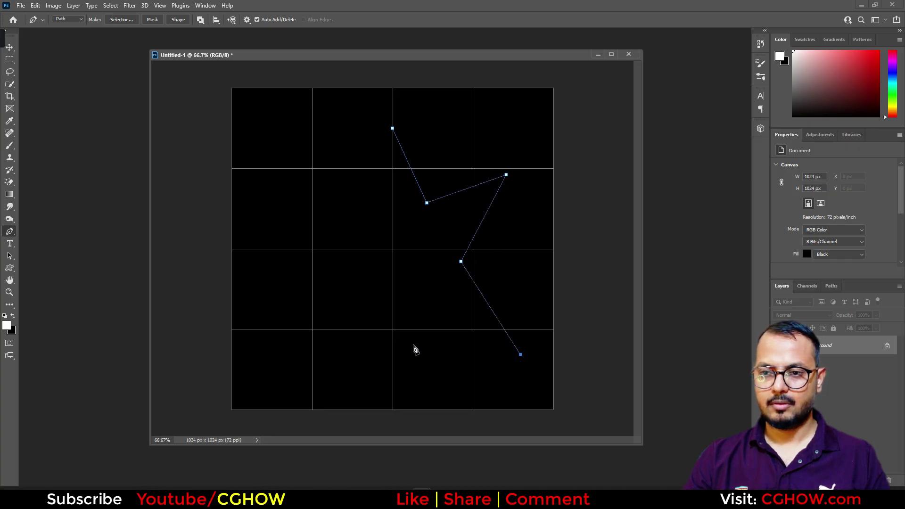
left_click(393, 275)
left_click(324, 351)
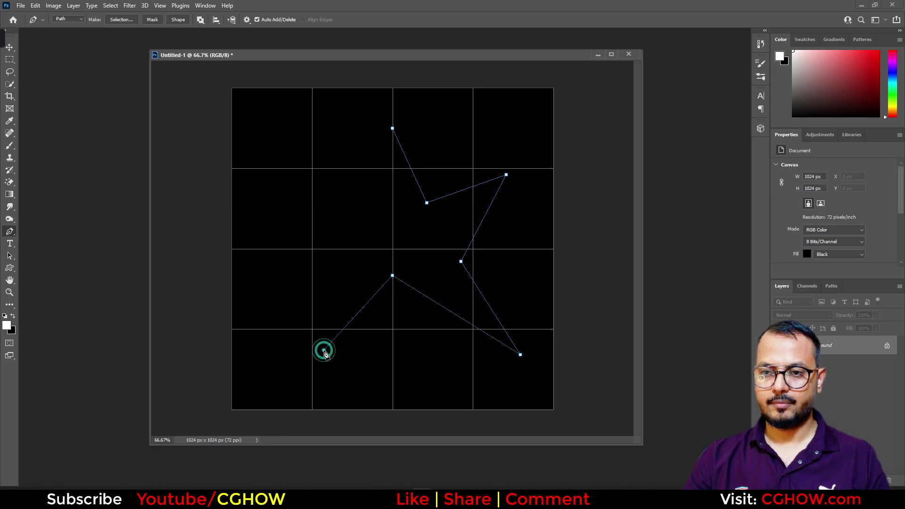
left_click(341, 254)
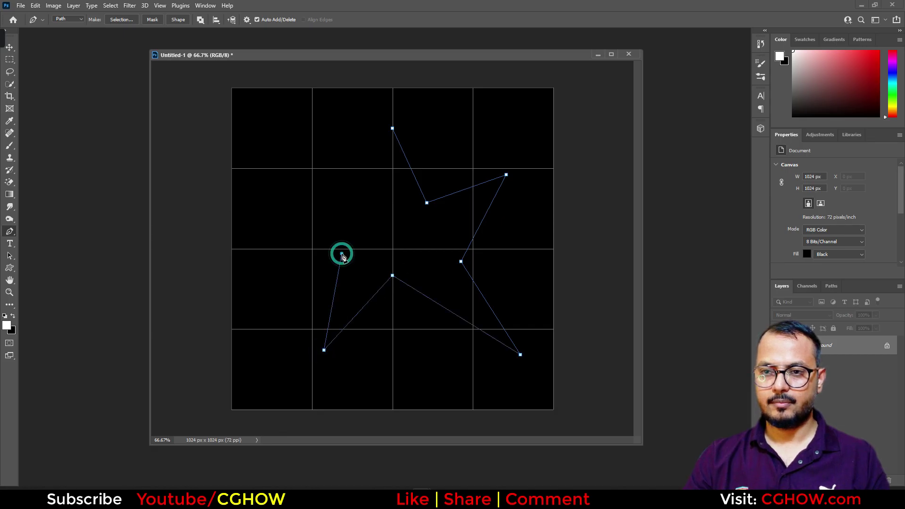
left_click(268, 178)
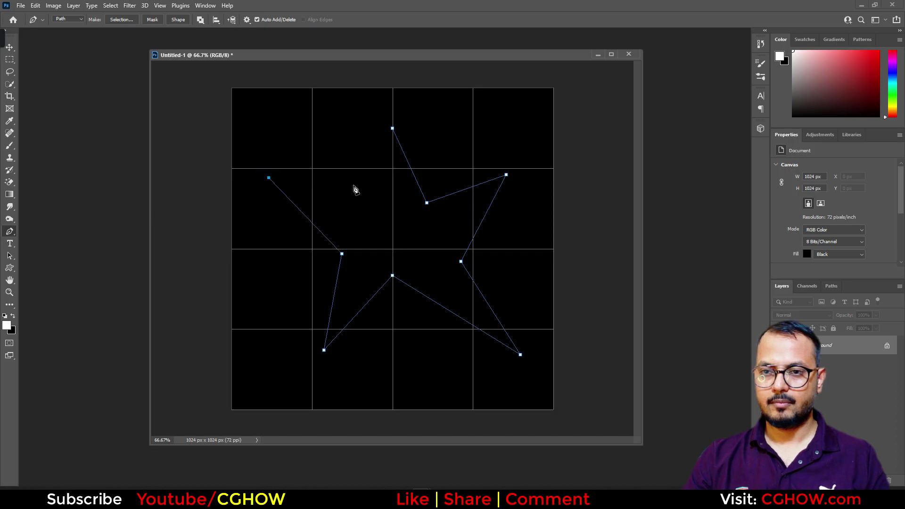
left_click(369, 199)
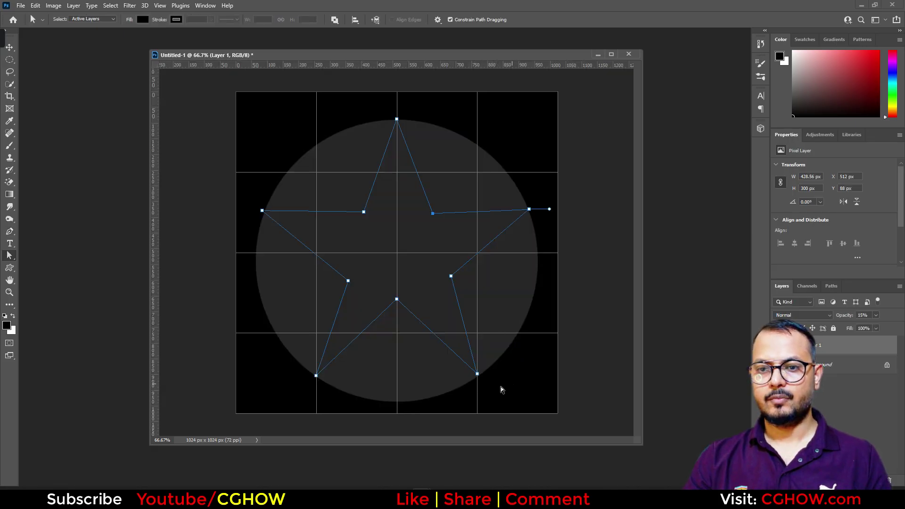
Delete the circle guide layer and convert the star path into a selection.
left_click_drag(826, 345, 875, 477)
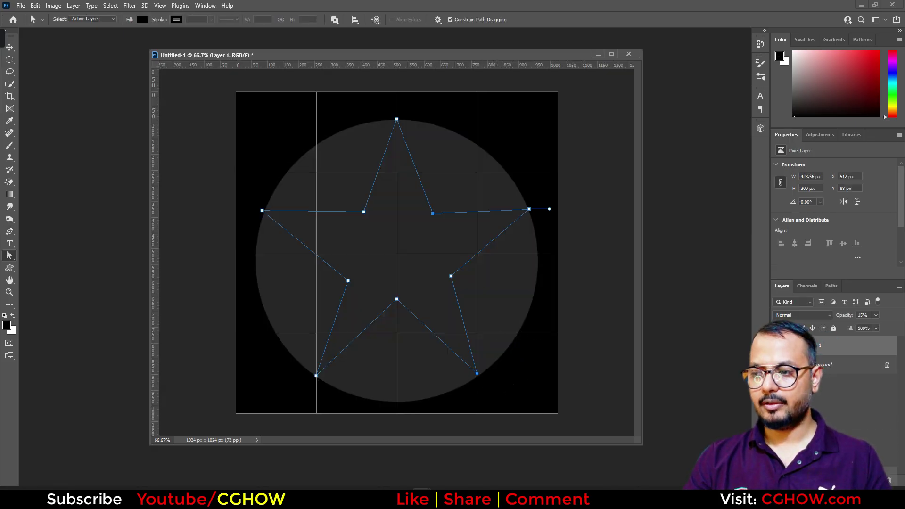
key("Delete")
key("ctrl+Return")
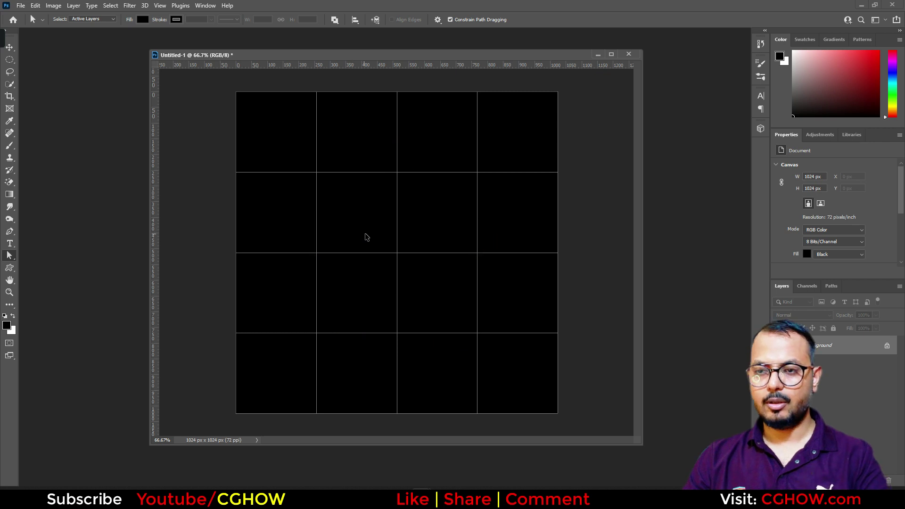
Fill the star selection with white on a new layer and deselect it.
left_click(875, 479)
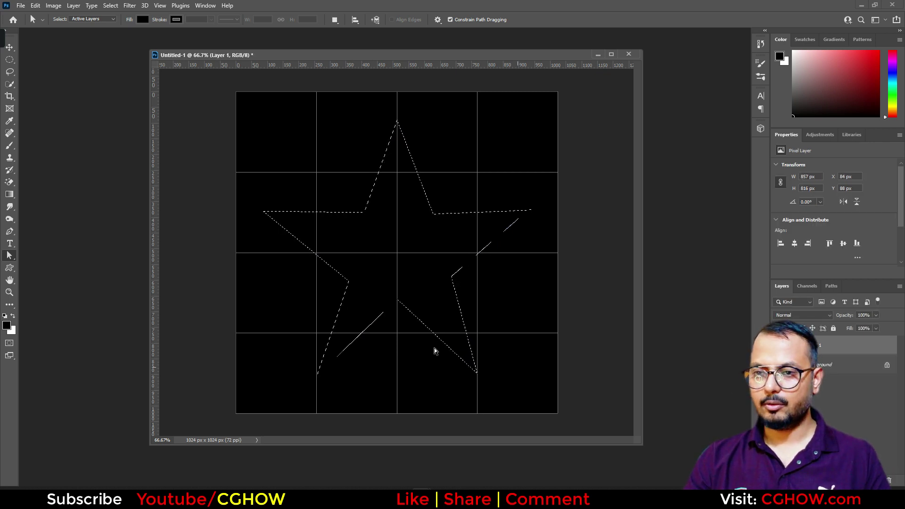
key("ctrl+BackSpace")
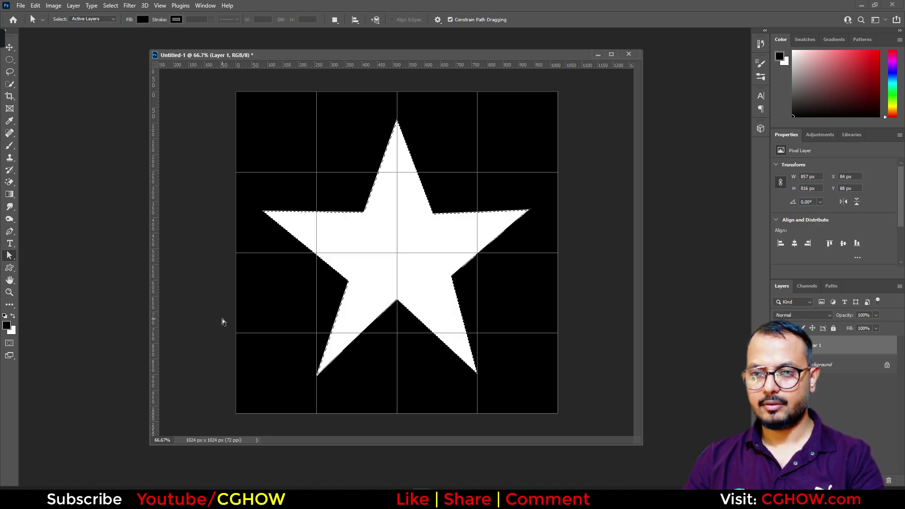
key("ctrl+d")
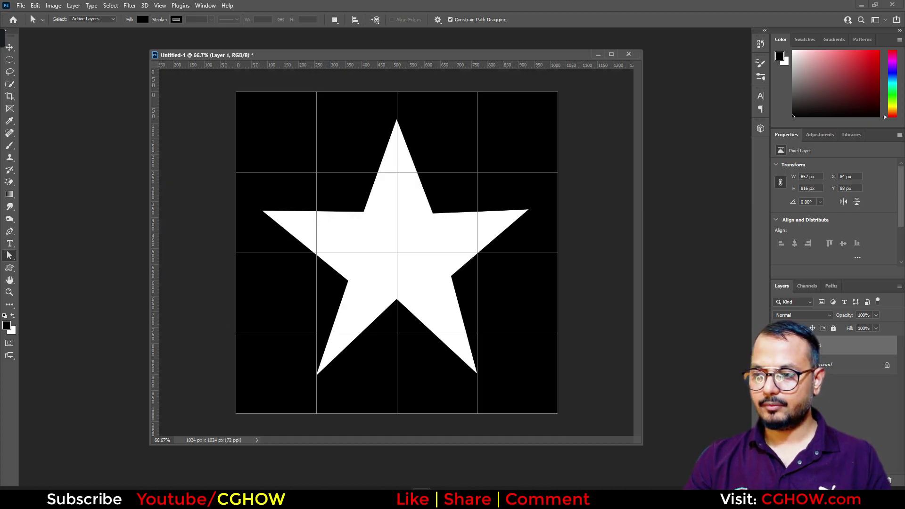
Restore the star selection and stroke it on a new layer with a 10 px red outline located outside.
key("ctrl+shift+d")
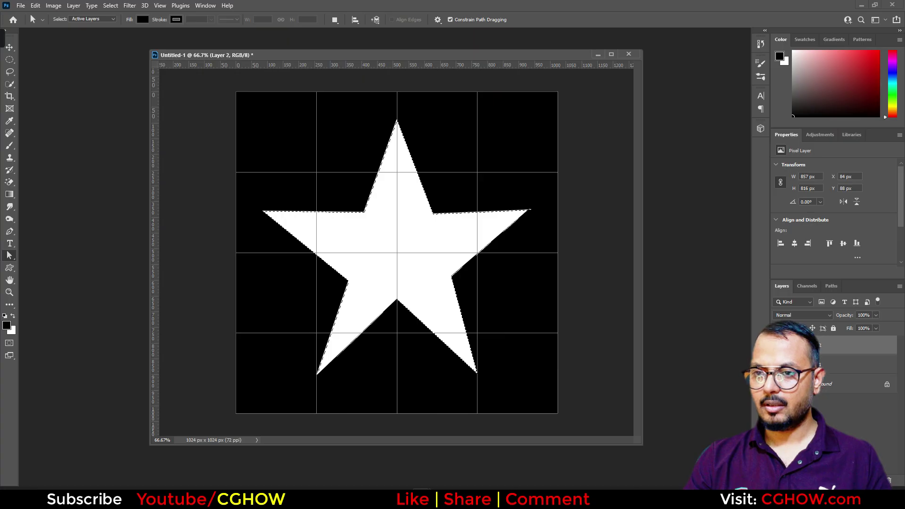
right_click(449, 228)
left_click(9, 60)
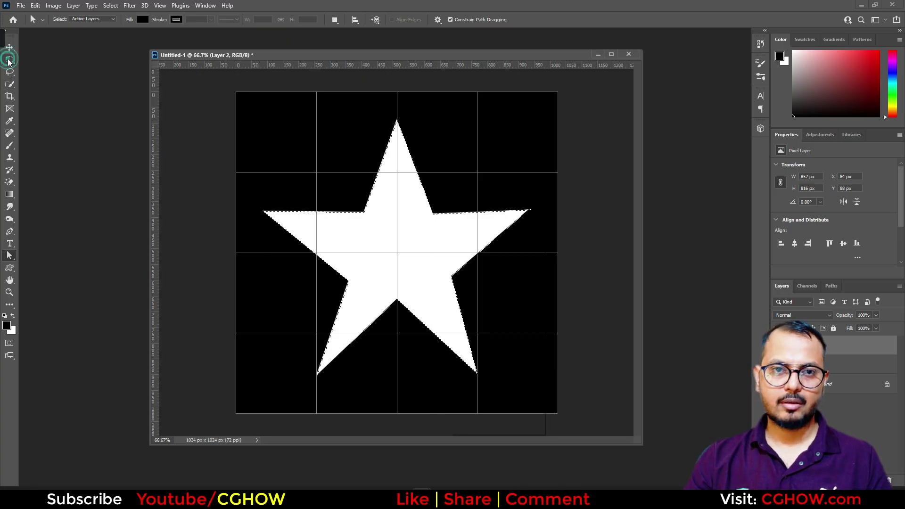
left_click(9, 60)
right_click(403, 199)
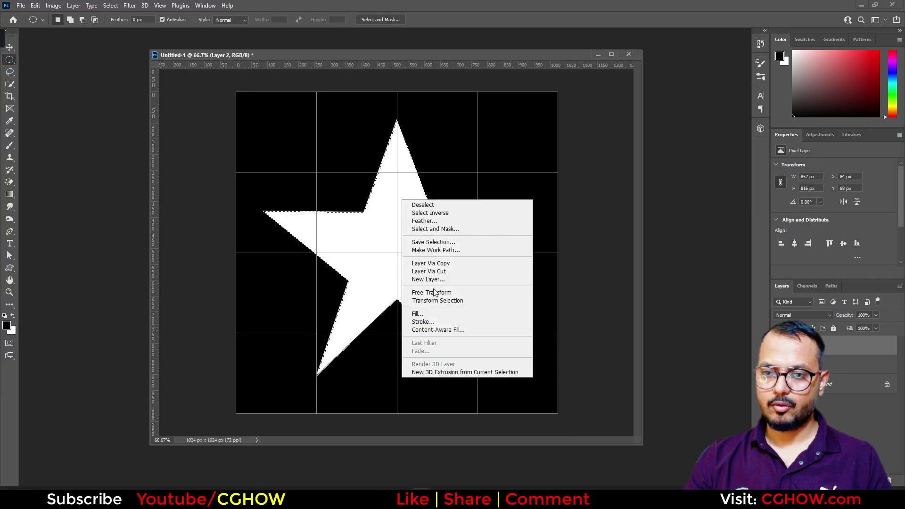
left_click(422, 321)
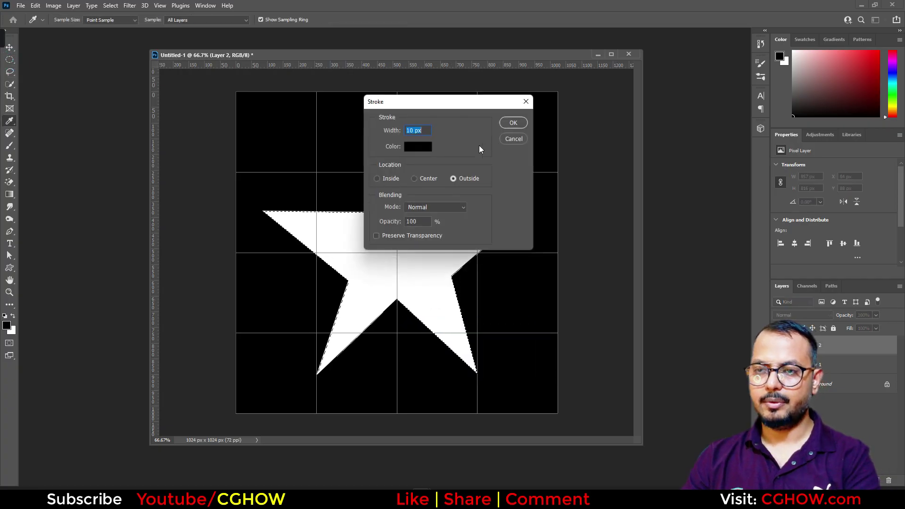
left_click(410, 148)
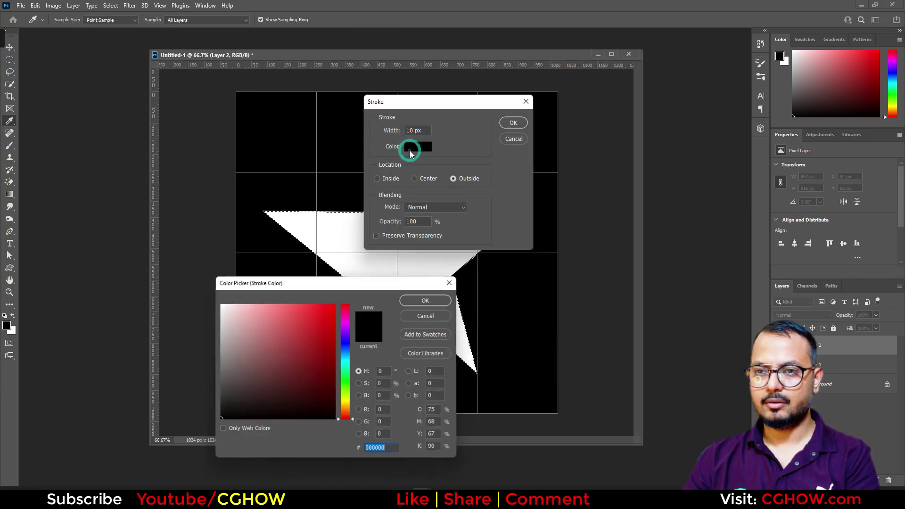
left_click(362, 264)
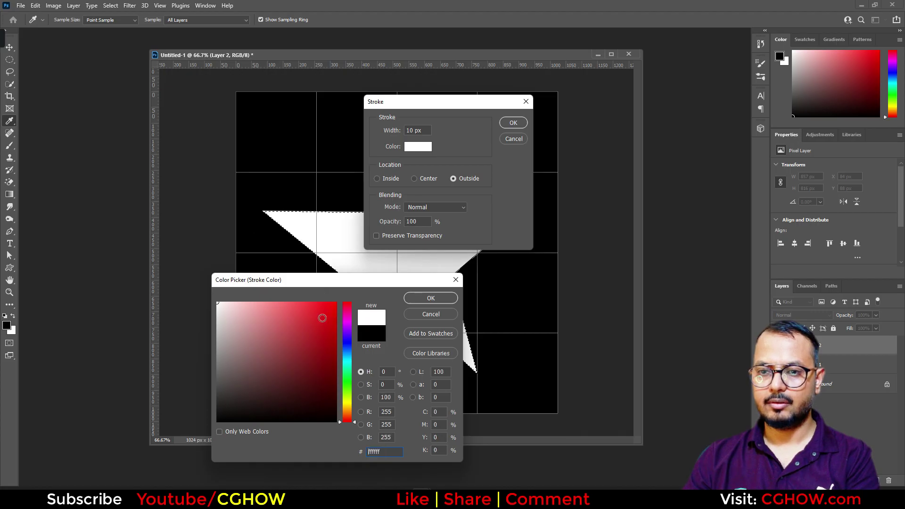
left_click(322, 318)
left_click(430, 298)
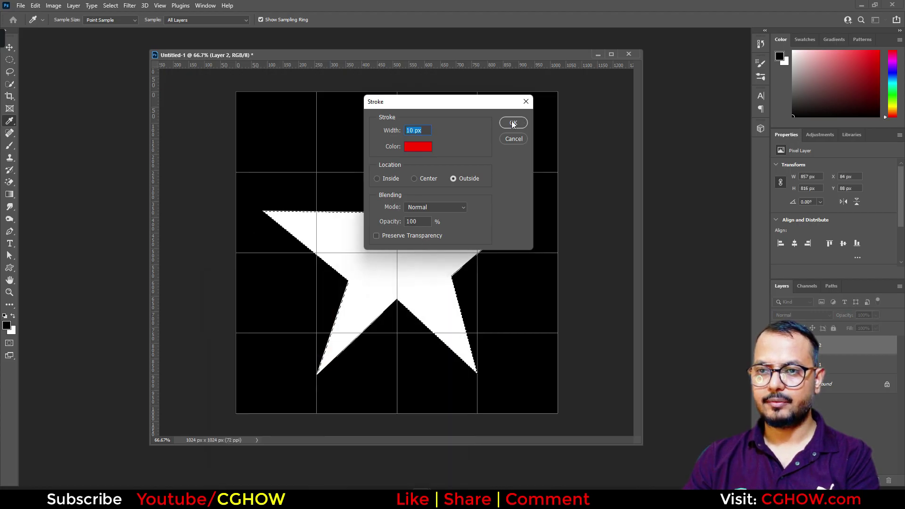
left_click(513, 123)
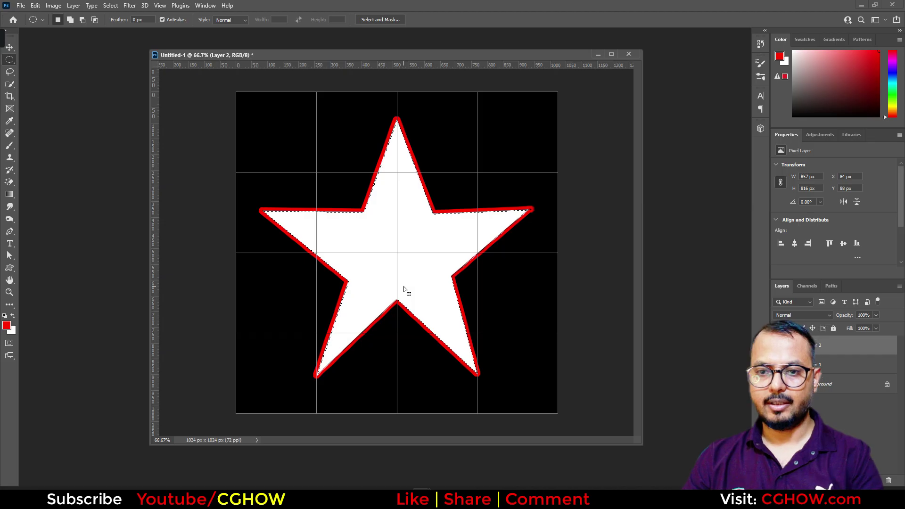
Hide the grid and reload the white star layer's shape as the active selection.
key("ctrl+d")
key("ctrl+apostrophe")
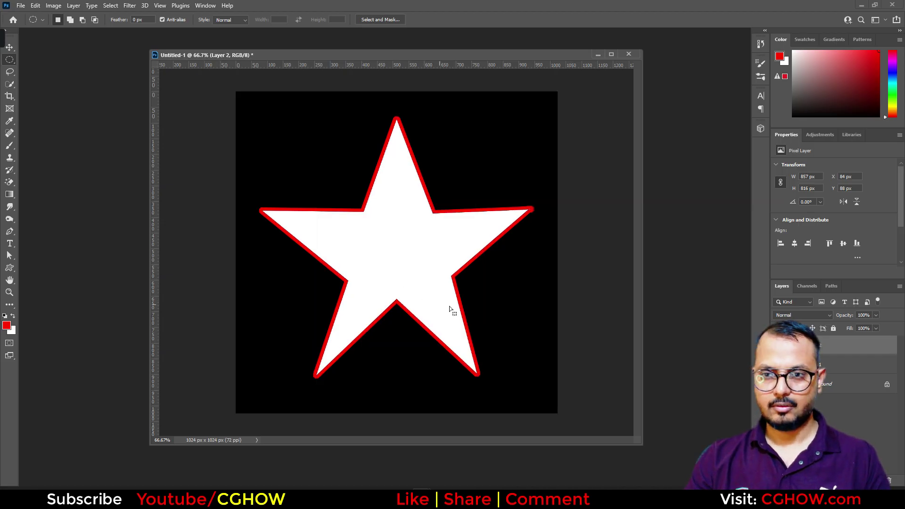
left_click(829, 364)
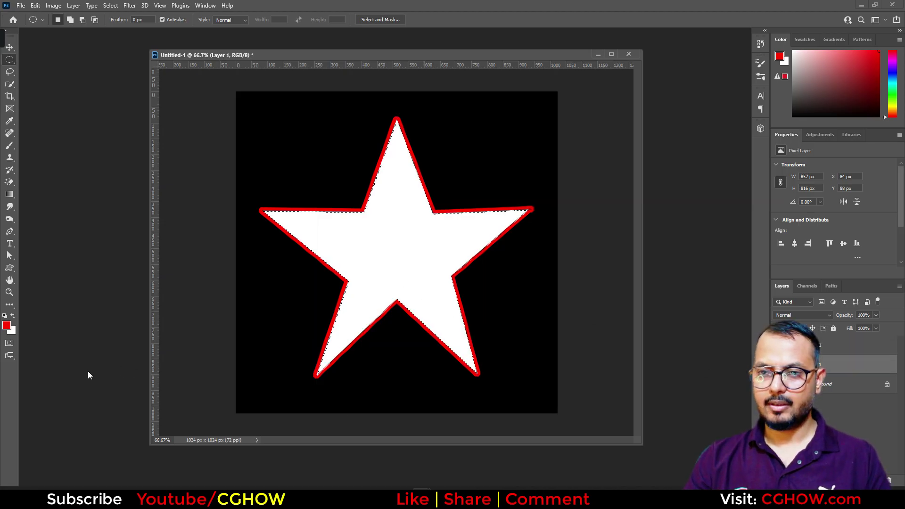
Set the foreground colour to pure green, 00ff00.
left_click(7, 325)
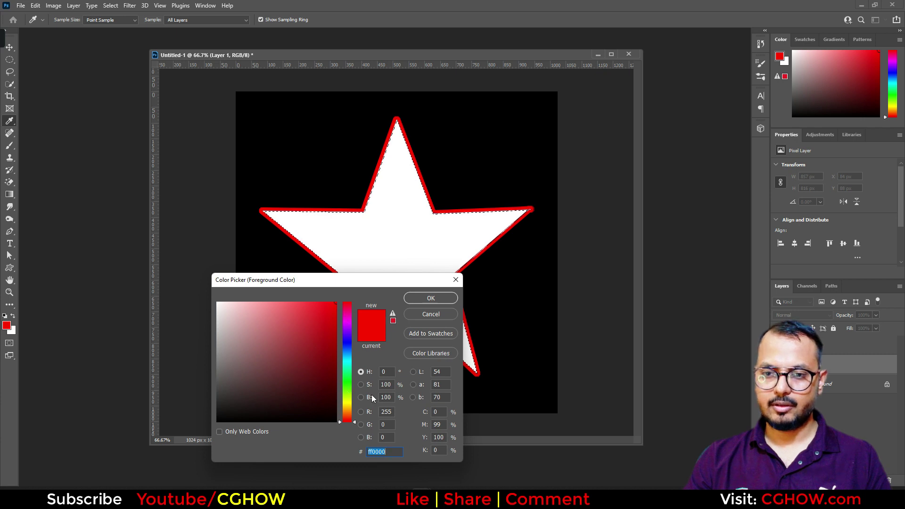
type("000000")
key("Return")
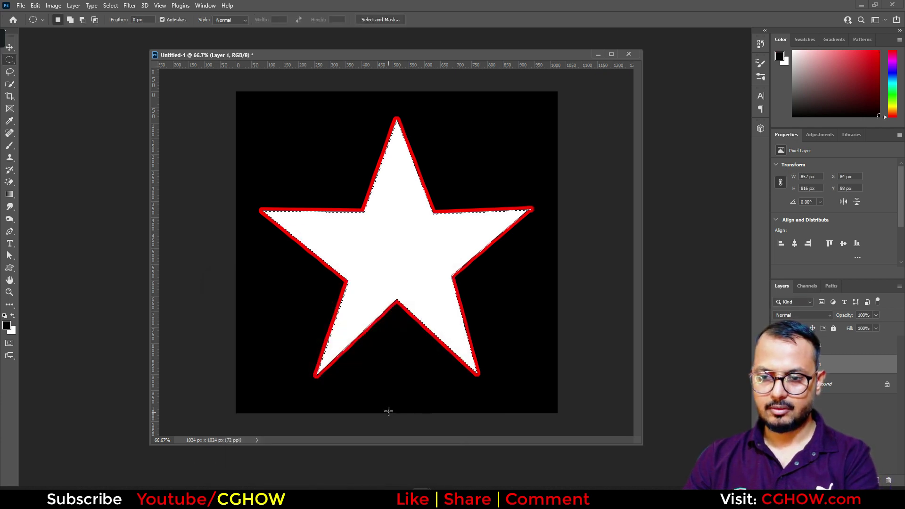
left_click(6, 325)
key("Return")
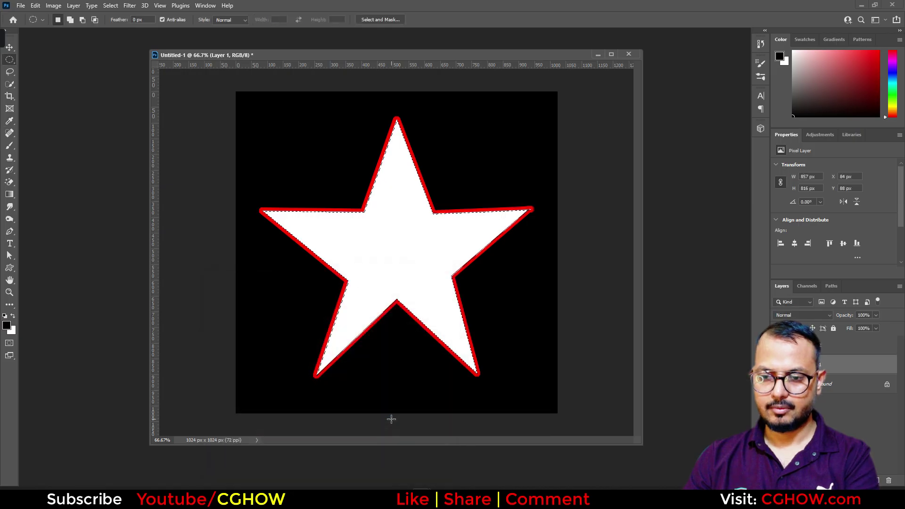
left_click(6, 326)
left_click(384, 424)
type("255")
left_click(443, 299)
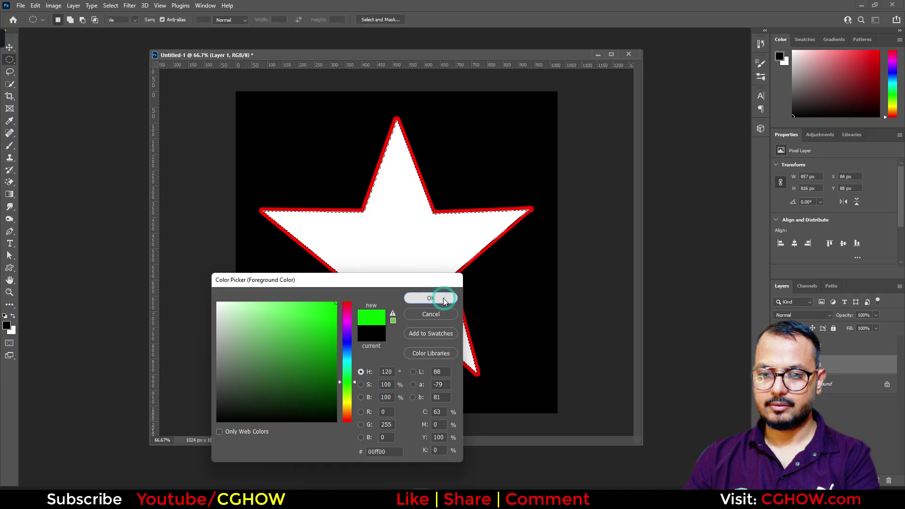
Swap the foreground and background colours, fill the star selection with the green and deselect it.
left_click(14, 316)
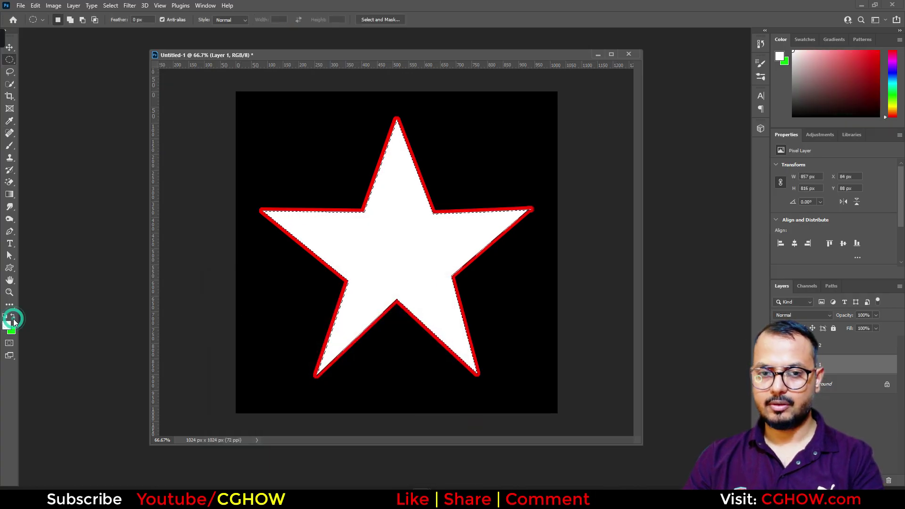
key("ctrl+BackSpace")
key("ctrl+d")
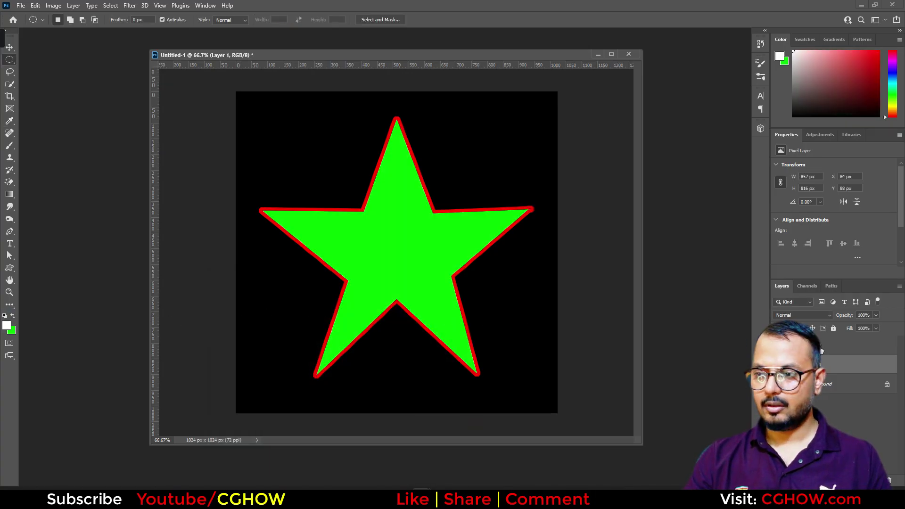
Merge the star layers into the background, then view the Red and Green channels separately and return to the RGB composite.
key("ctrl+e")
left_click(805, 288)
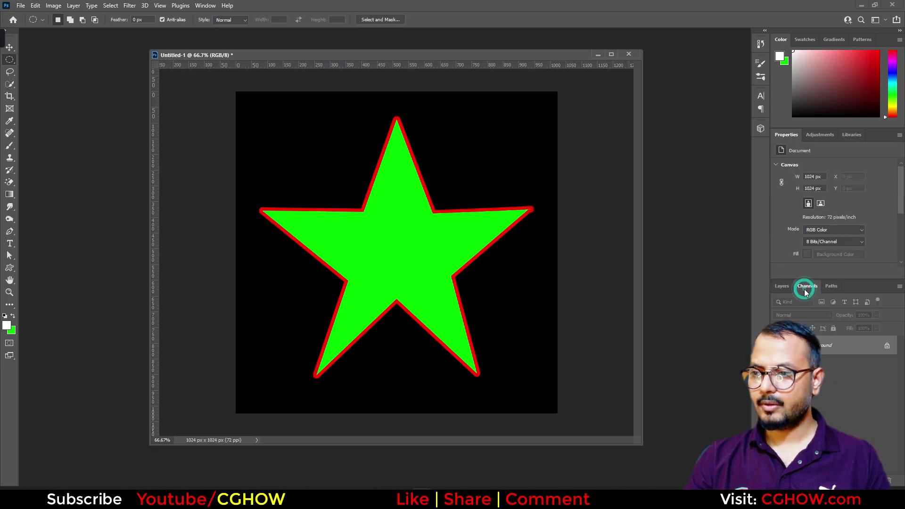
left_click(807, 321)
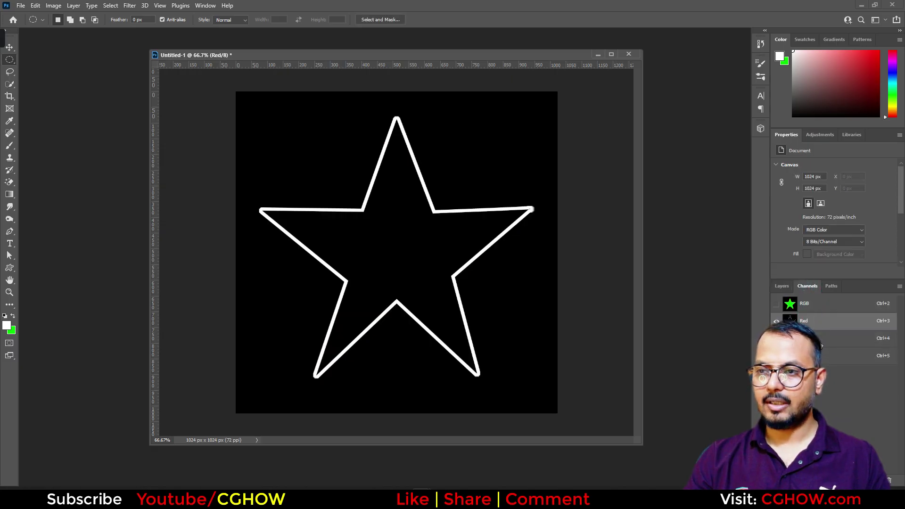
left_click(817, 336)
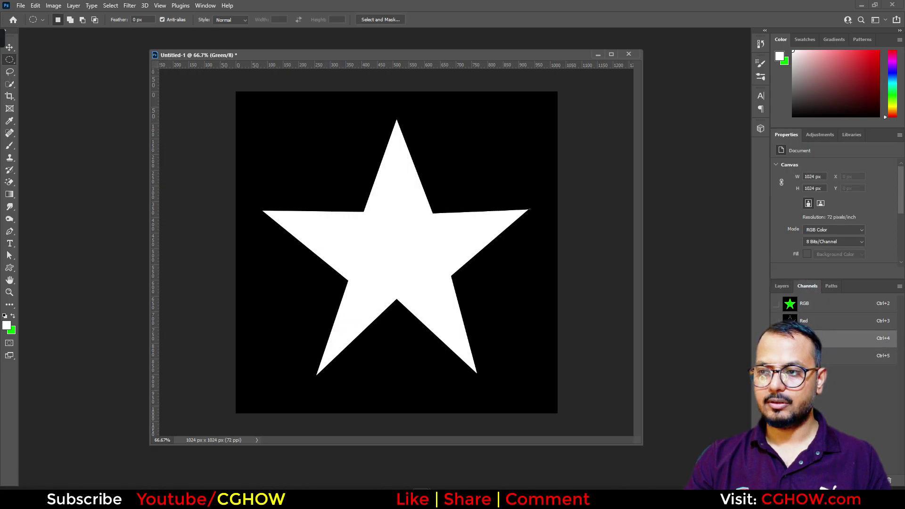
left_click(812, 322)
left_click(815, 304)
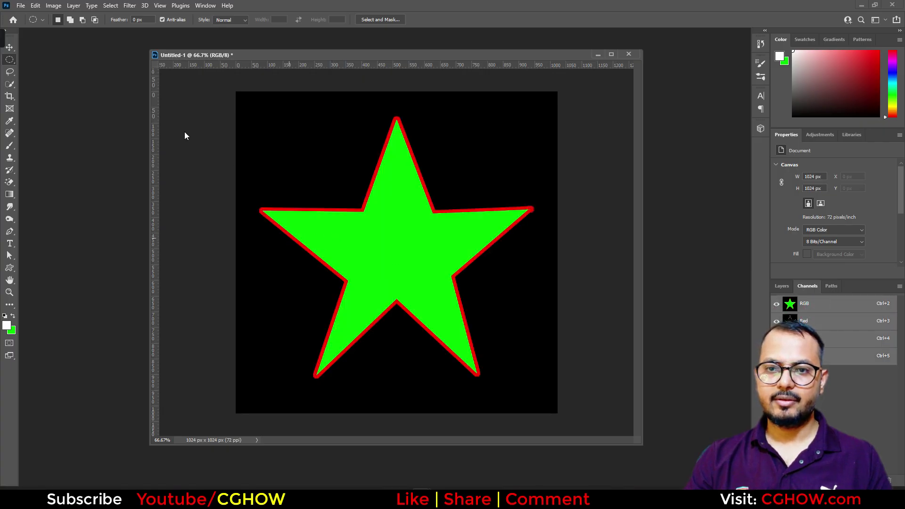
Save the image to the Desktop as a Targa file named star at 24 bits/pixel.
key("ctrl+shift+s")
left_click(44, 248)
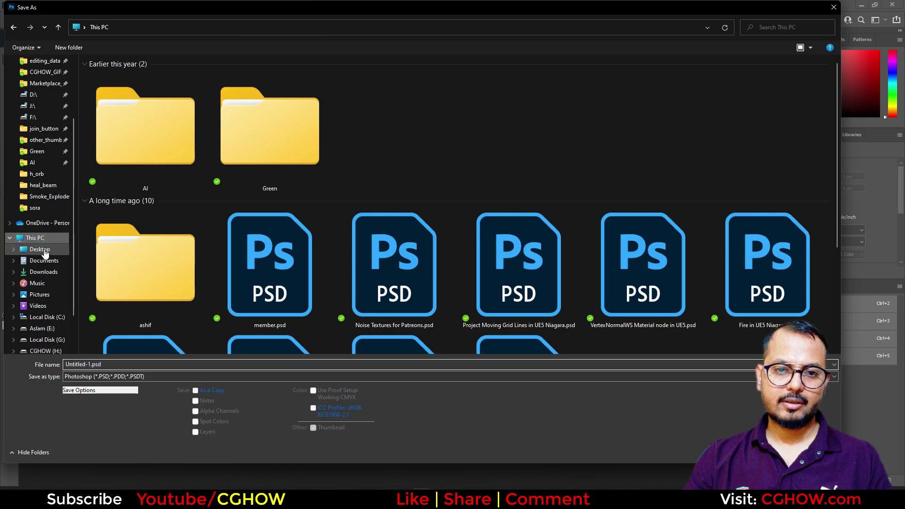
left_click(97, 376)
left_click(90, 359)
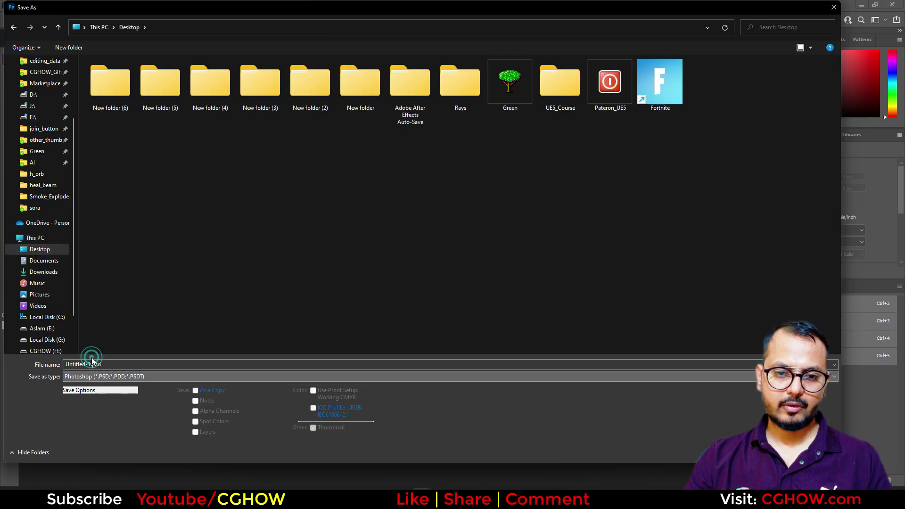
left_click(98, 364)
type("star")
key("Return")
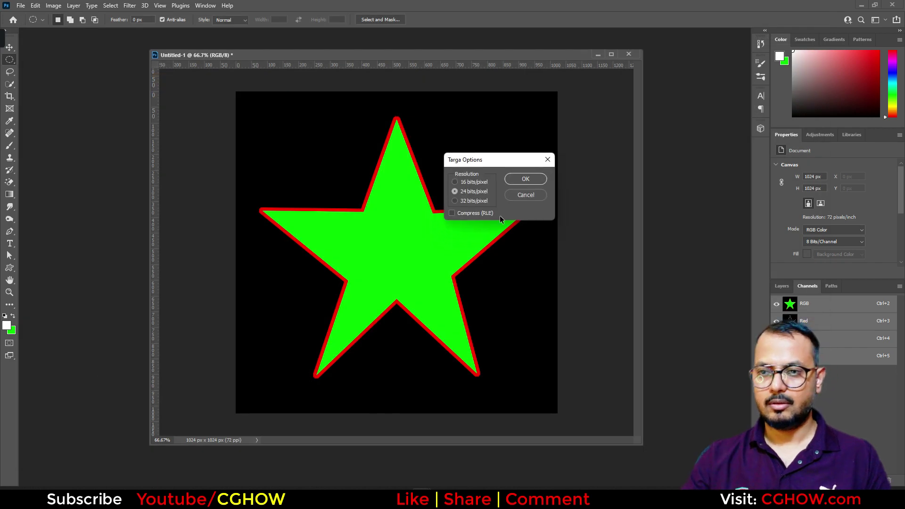
left_click(536, 180)
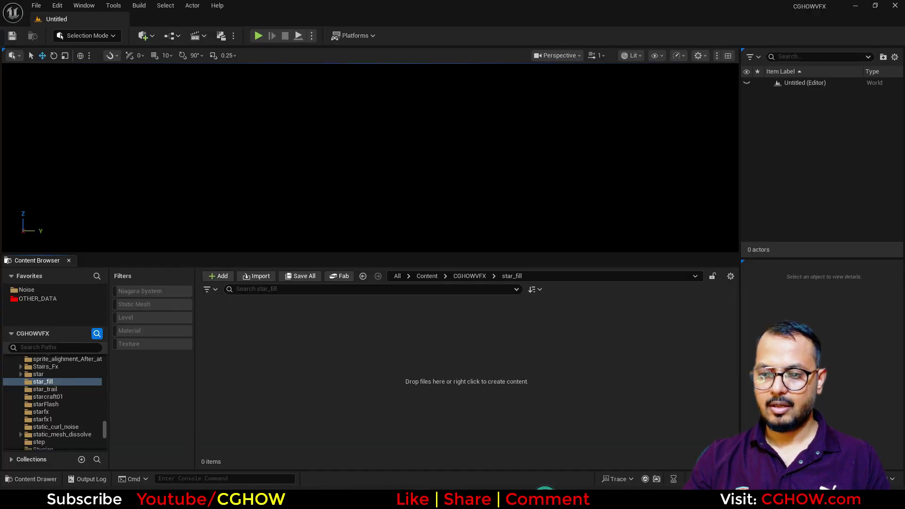
right_click(314, 340)
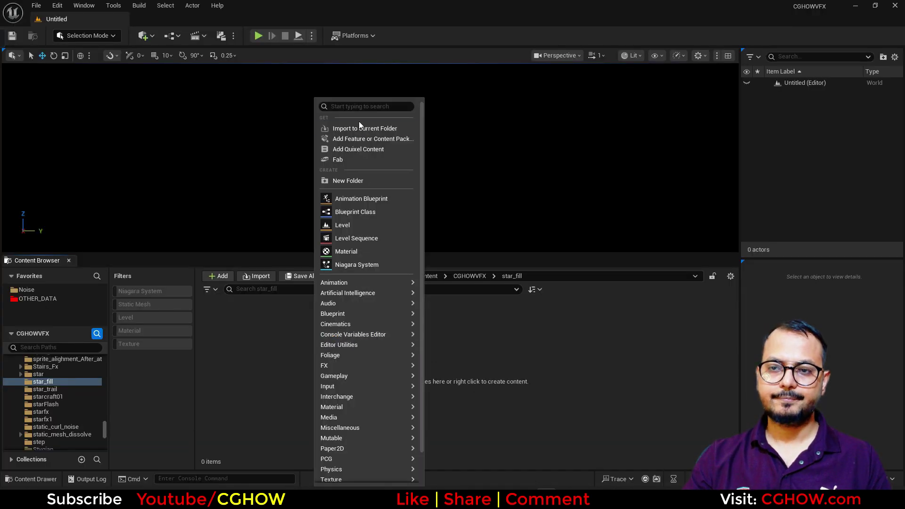
left_click(270, 329)
mouse_move(426, 490)
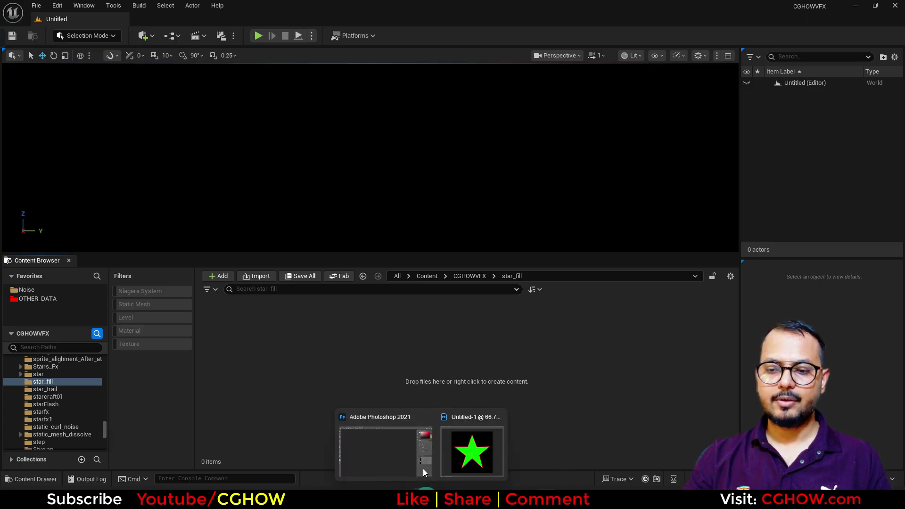
left_click(464, 433)
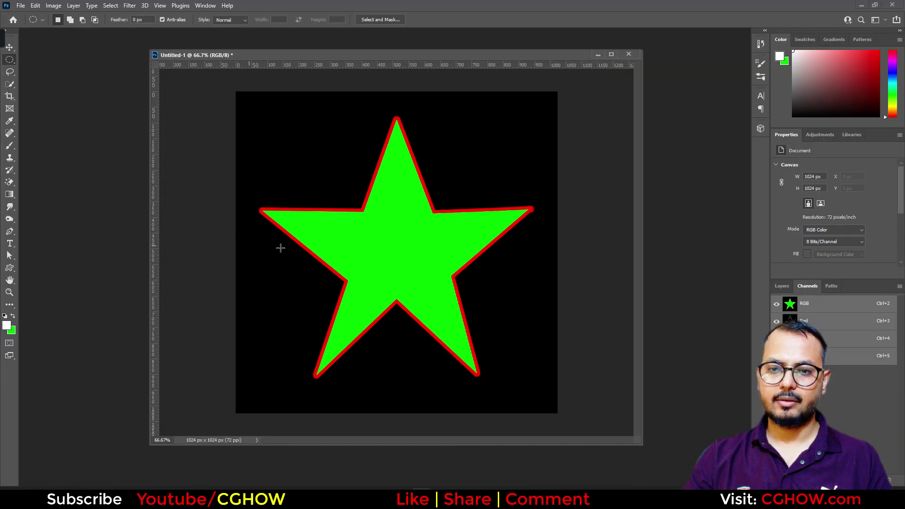
left_click(860, 5)
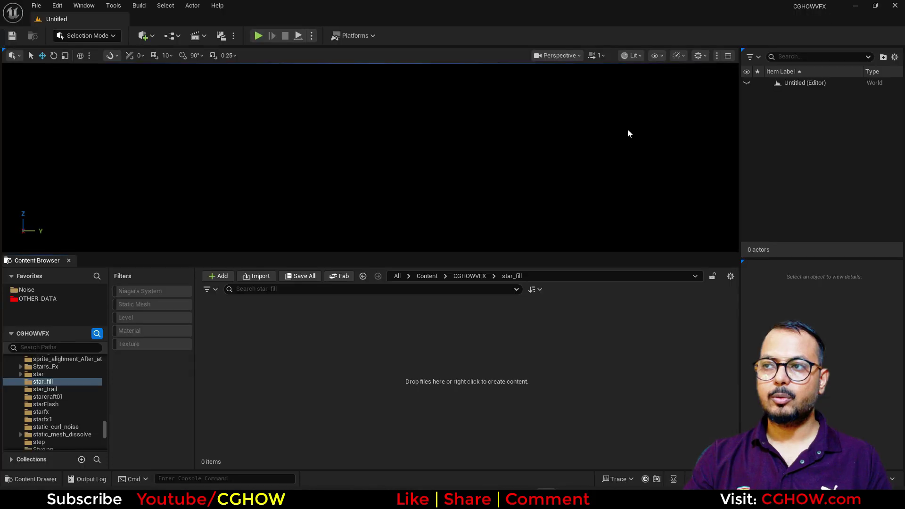
In Unreal Engine, import star.tga from the Desktop into the star_fill folder.
right_click(308, 349)
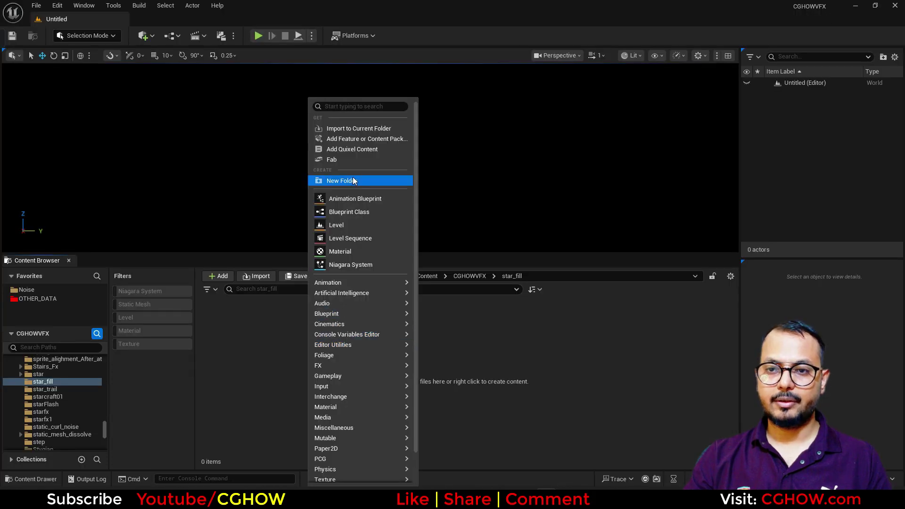
left_click(360, 129)
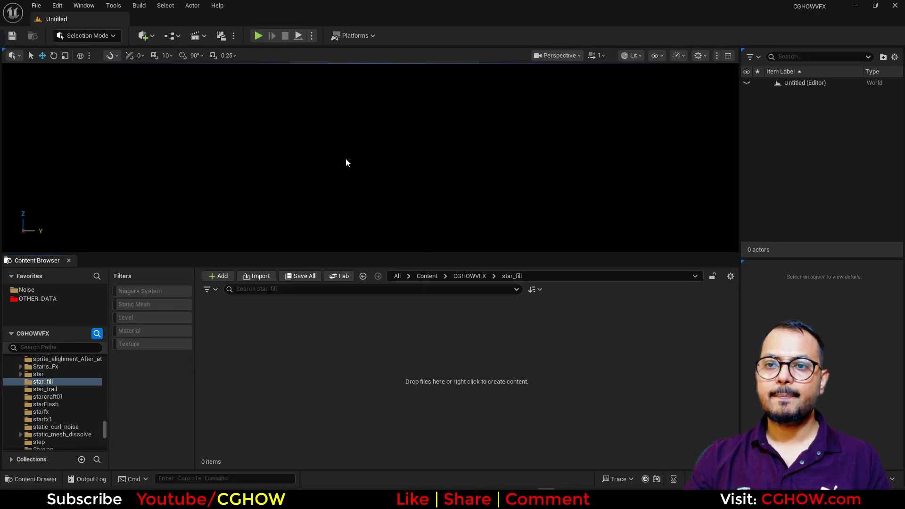
left_click(41, 76)
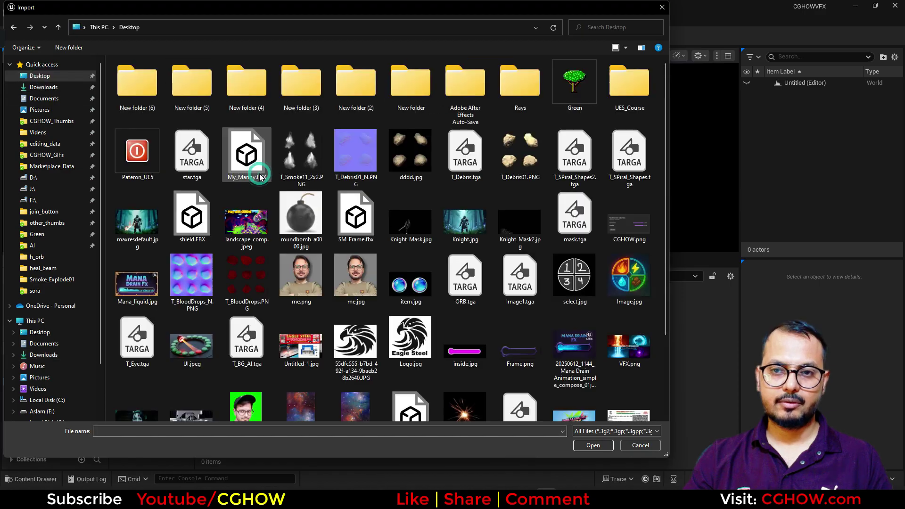
left_click(192, 155)
double_click(184, 160)
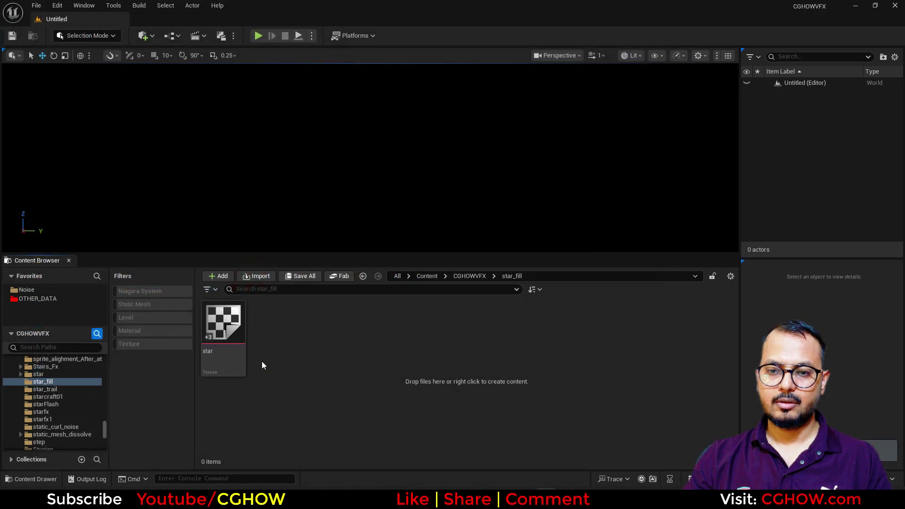
Create a material from the imported star texture, keep its default name and open it in the Material Editor.
right_click(236, 330)
left_click(298, 129)
key("Return")
double_click(272, 325)
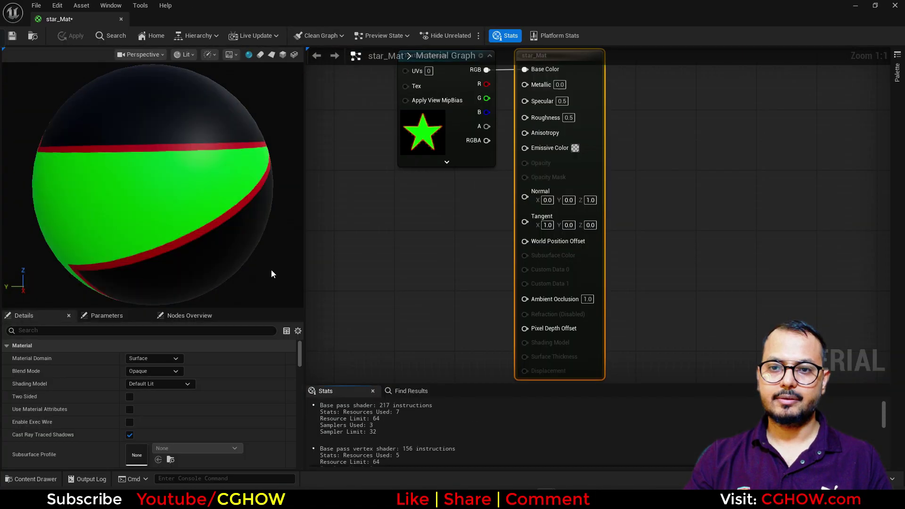
Preview the material on a plane, then set its shading model to Unlit and make it Two Sided.
left_click(271, 54)
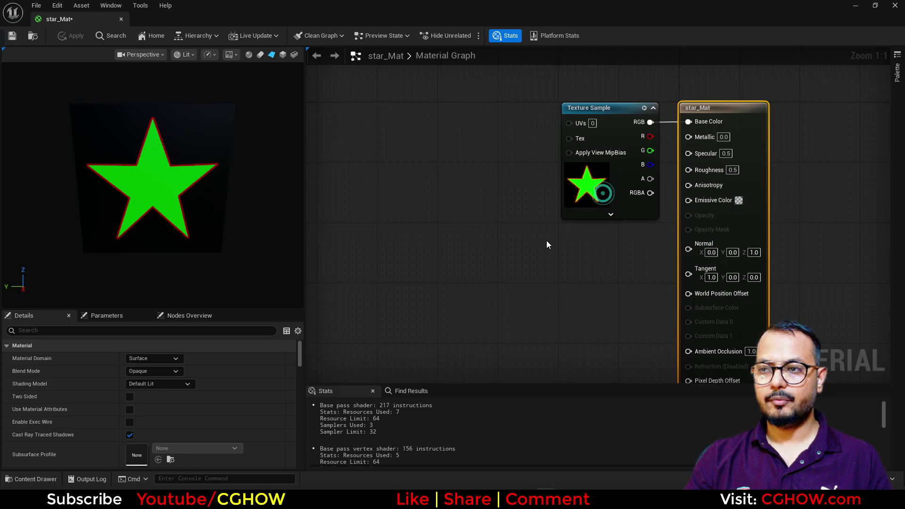
left_click(167, 383)
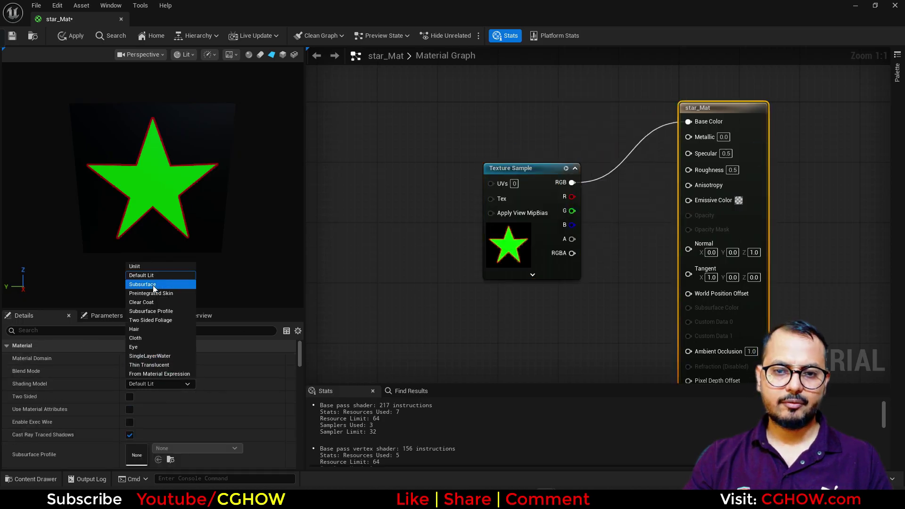
left_click(136, 267)
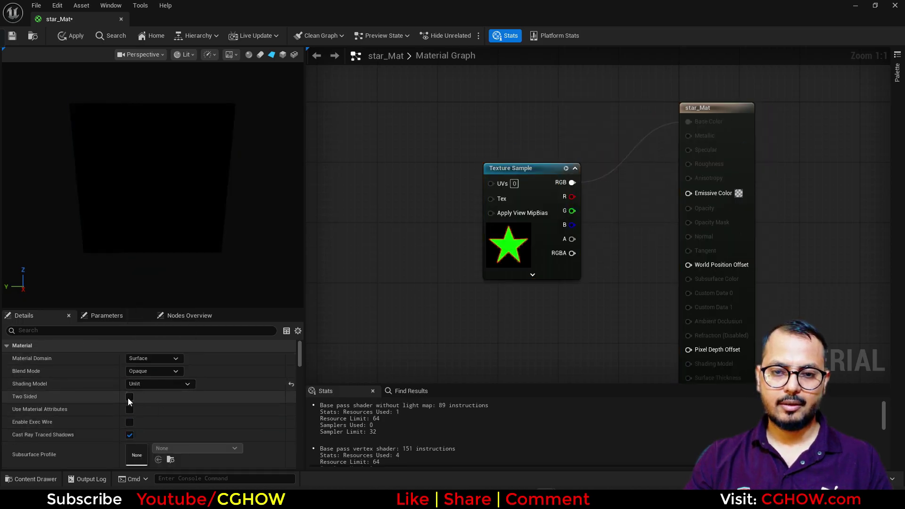
left_click(129, 397)
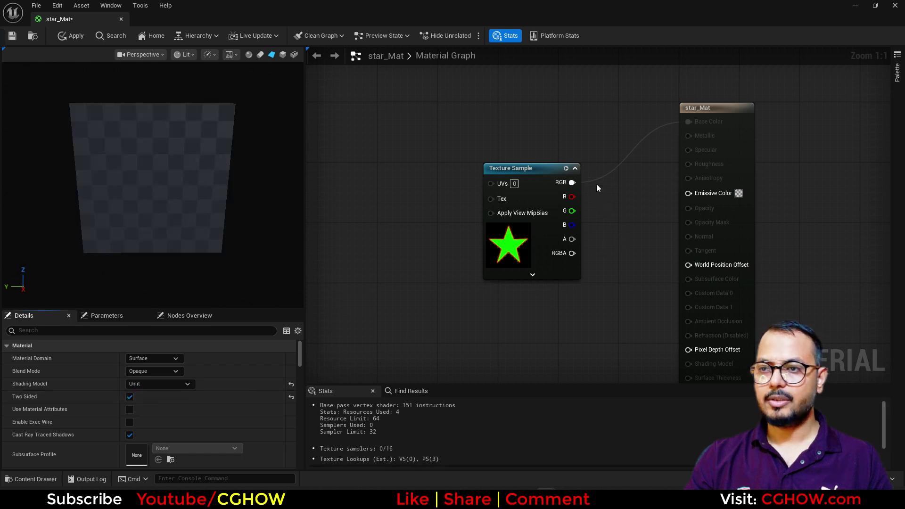
Move the Texture Sample's RGB connection from Base Color to Emissive Color and shift the node away from the material output.
left_click_drag(575, 183, 688, 192, "ctrl")
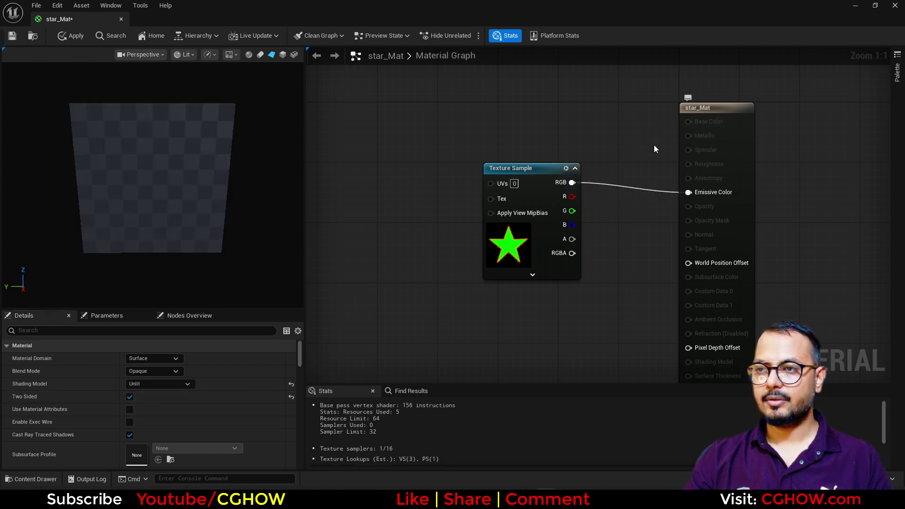
left_click_drag(517, 251, 478, 272)
right_click_drag(400, 293, 509, 269)
Add a TexCoord node before the Texture Sample and connect it to the UVs input.
left_click(448, 220)
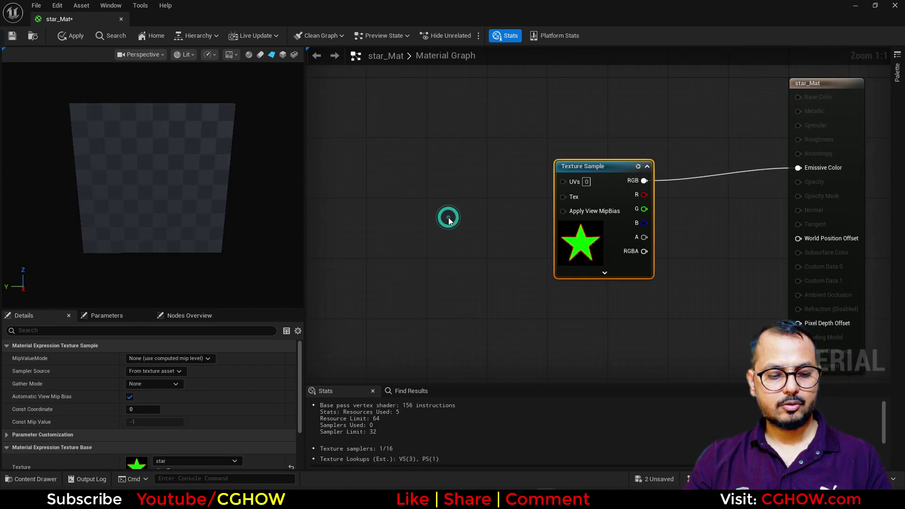
left_click_drag(463, 206, 562, 181)
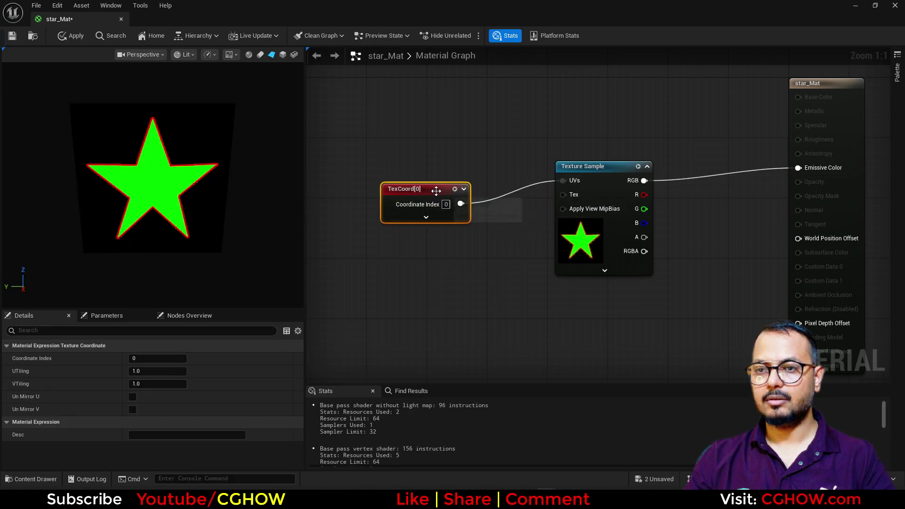
left_click_drag(410, 191, 377, 181)
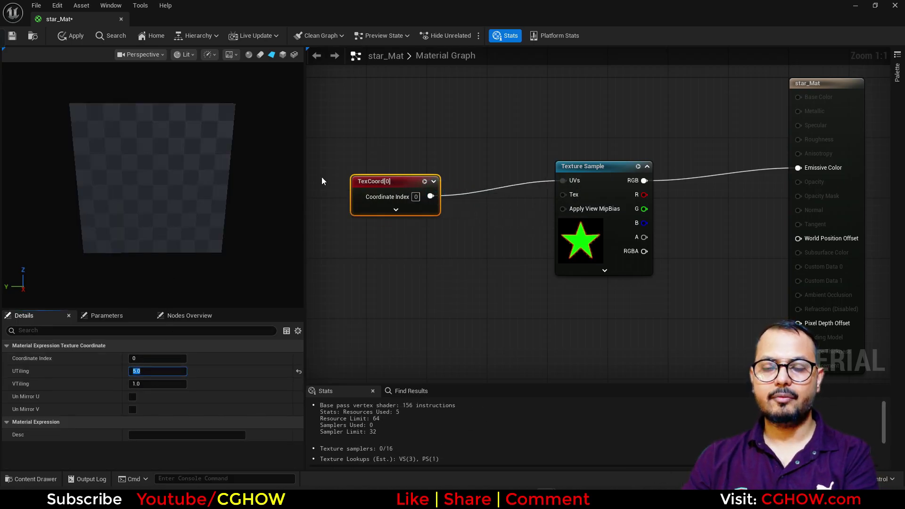
Set the TexCoord node's UTiling to 5 and VTiling to 2.
left_click(195, 219)
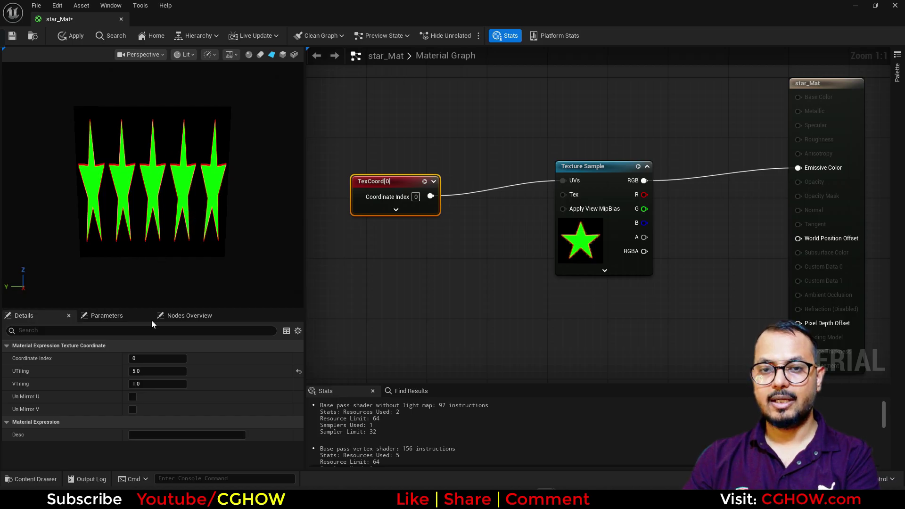
left_click(147, 386)
type("2")
key("Return")
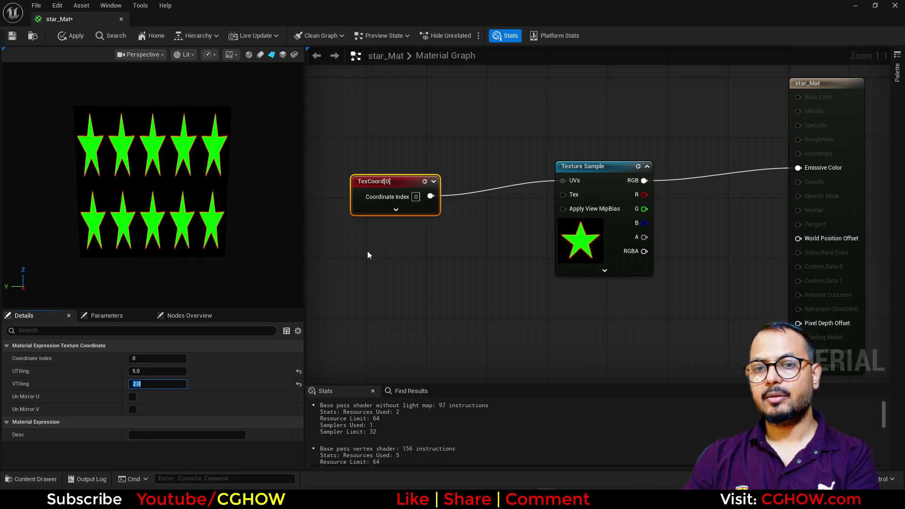
Move the TexCoord node farther from the Texture Sample and set its UTiling and VTiling to 1.
left_click_drag(375, 184, 315, 185)
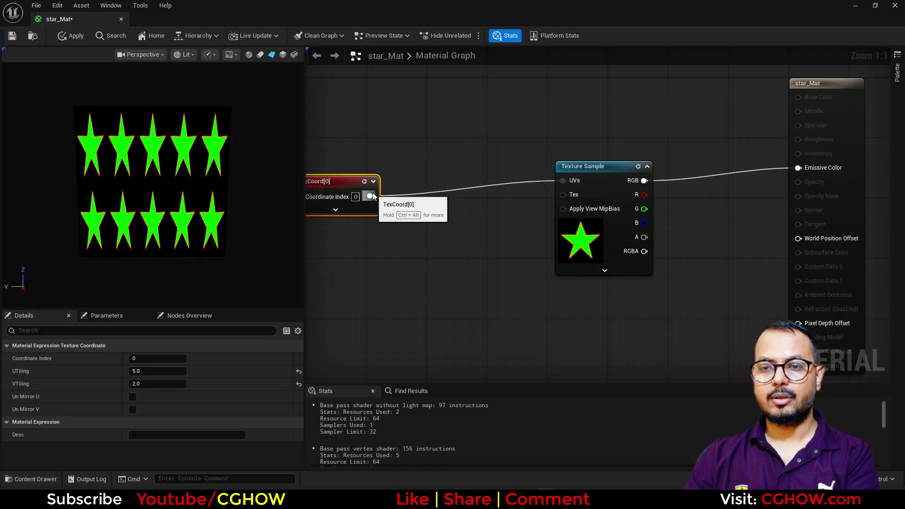
left_click(397, 179)
left_click(332, 189)
left_click(151, 372)
type("1")
left_click(149, 383)
type("1")
key("Return")
Insert a Multiply node and a Frac node in series between TexCoord and the Texture Sample's UVs input.
left_click(402, 204)
left_click(401, 193)
left_click_drag(370, 196, 412, 203)
right_click(451, 184)
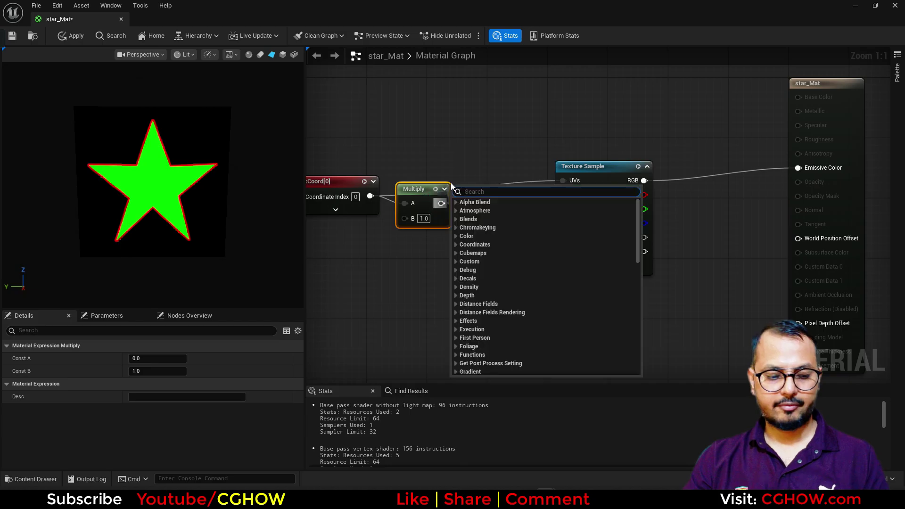
type("fra")
left_click(485, 221)
left_click_drag(484, 203, 563, 181)
Add a two-component constant with X and Y set to 1, connected to the Multiply node's B input.
left_click(362, 237)
left_click_drag(402, 256, 405, 217)
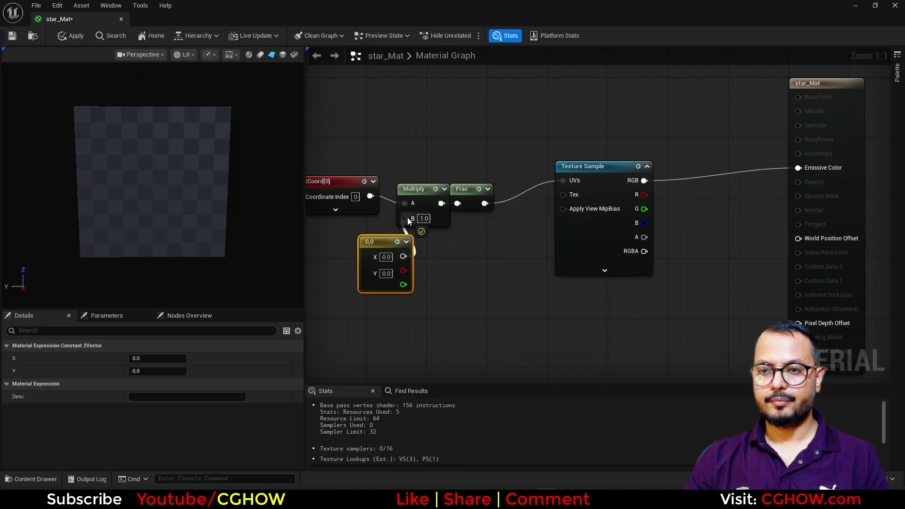
left_click(385, 274)
type("1")
key("Return")
type("1")
key("Return")
left_click(385, 257)
type("1")
key("Return")
left_click(384, 245)
left_click_drag(383, 246, 368, 239)
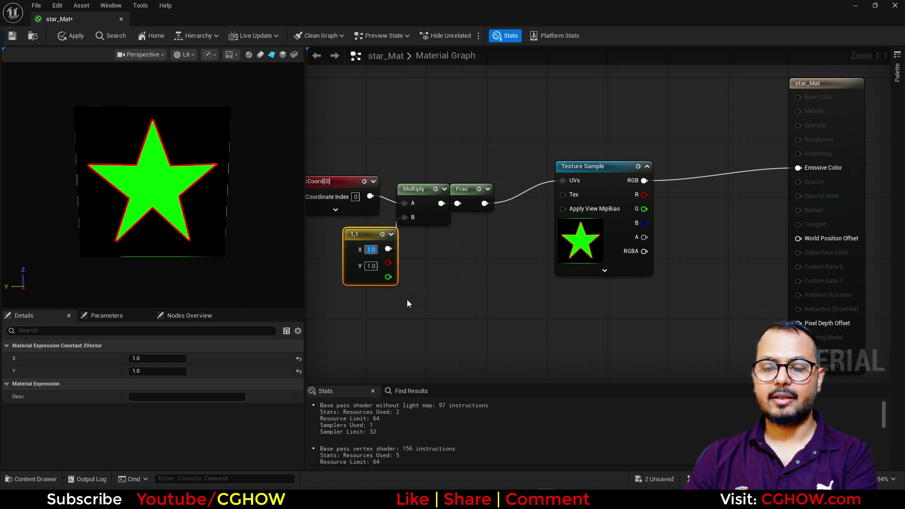
Set the X value of the constant feeding Multiply to 5 and inspect the tiled stars in the preview up close.
type("5")
key("Return")
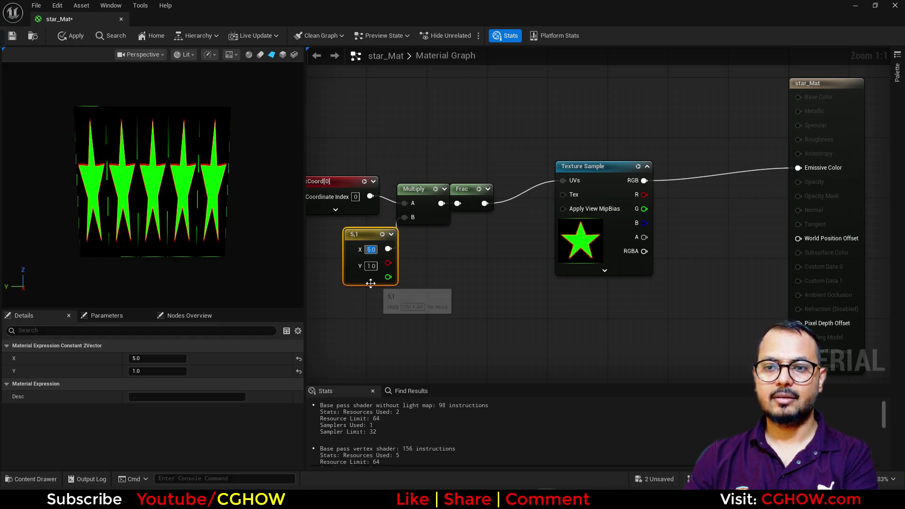
mouse_move(160, 230)
left_mouse_down()
mouse_move(189, 231)
mouse_move(161, 236)
mouse_move(184, 245)
mouse_move(222, 235)
mouse_move(152, 222)
left_mouse_up()
scroll(131, 233, "up", 3)
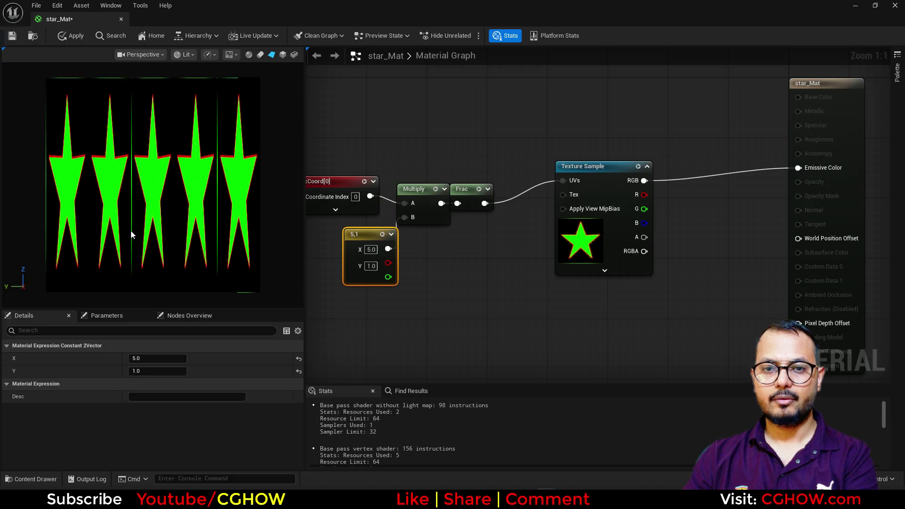
Delete the Multiply, Frac and two-component constant nodes and bring TexCoord closer to the Texture Sample.
left_click_drag(490, 166, 388, 257)
key("Delete")
left_click_drag(370, 191, 436, 178)
Set the TexCoord node's UTiling to 4 and VTiling to 2.
left_click(139, 371)
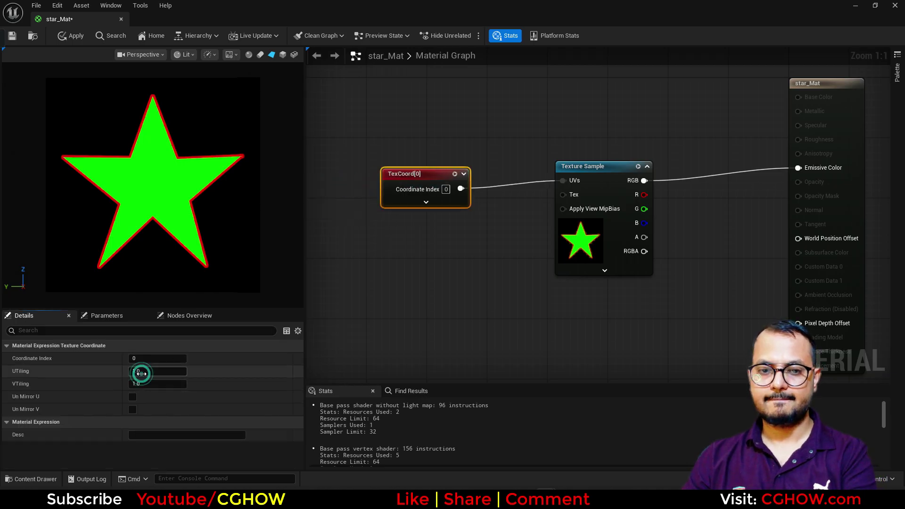
type("4")
key("Return")
left_click(143, 387)
type("2")
key("Return")
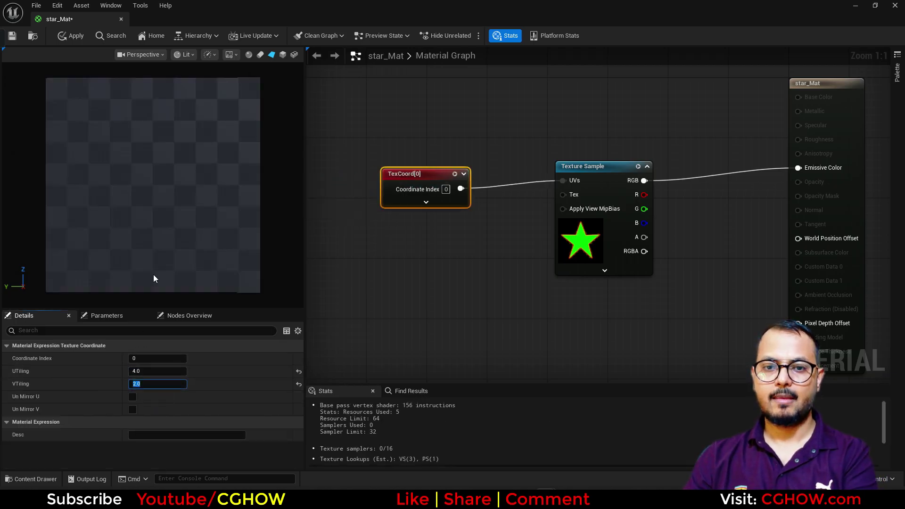
left_click(394, 278)
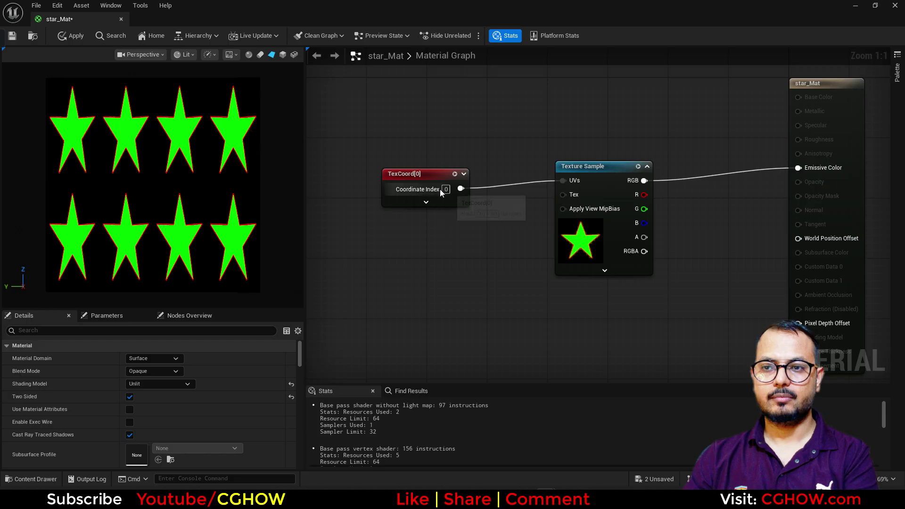
Move the TexCoord node away from the Texture Sample to free space and set its VTiling to 1.
left_click_drag(432, 177, 371, 179)
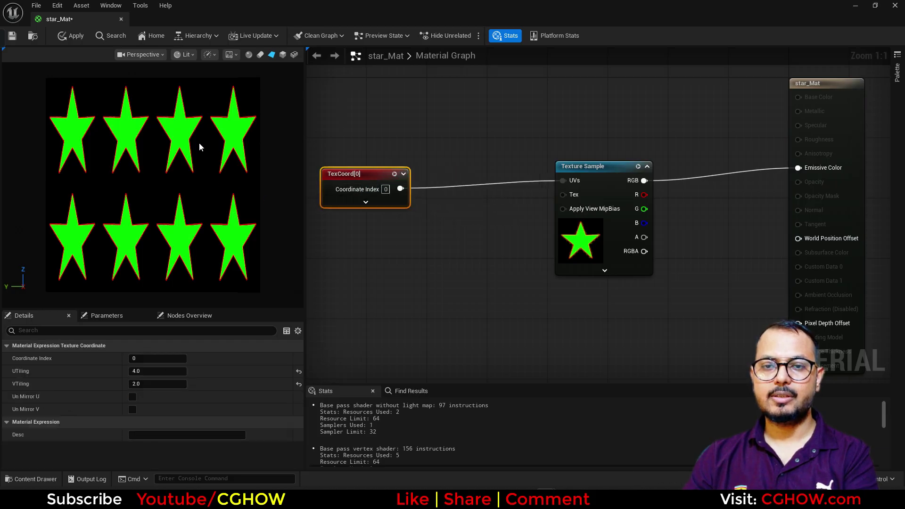
left_click(150, 385)
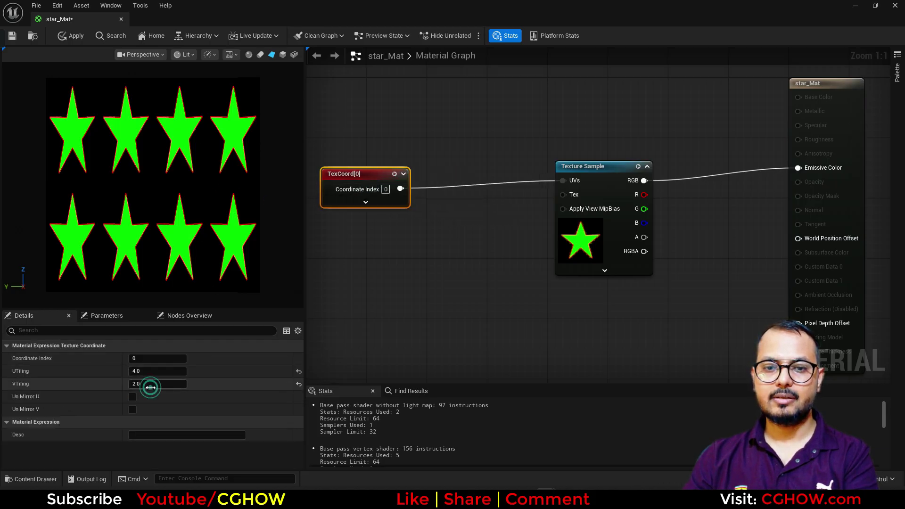
type("1")
key("Return")
Add a ScaleUVsByCenter node and connect it between TexCoord and the Texture Sample's UVs input.
left_click(465, 232)
right_click(432, 169)
type("scaleu")
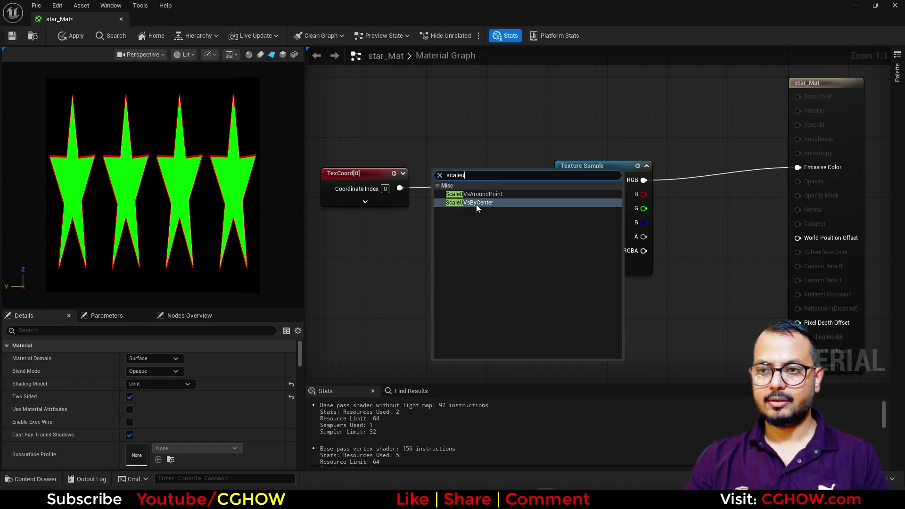
left_click(476, 202)
left_click_drag(400, 188, 441, 187)
left_click_drag(518, 186, 560, 179)
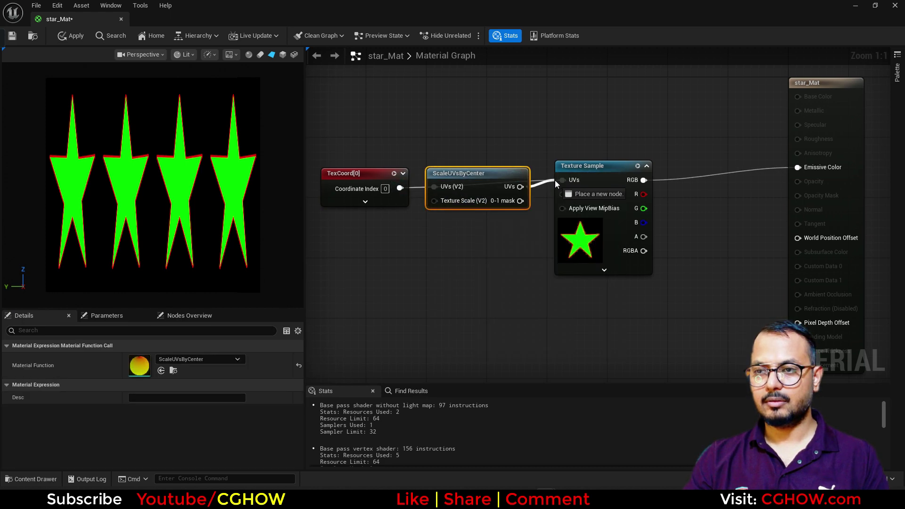
Add a two-component constant with X and Y set to 1 and connect it to ScaleUVsByCenter's Texture Scale input.
key("2")
left_click(376, 218)
left_click_drag(418, 234, 435, 201)
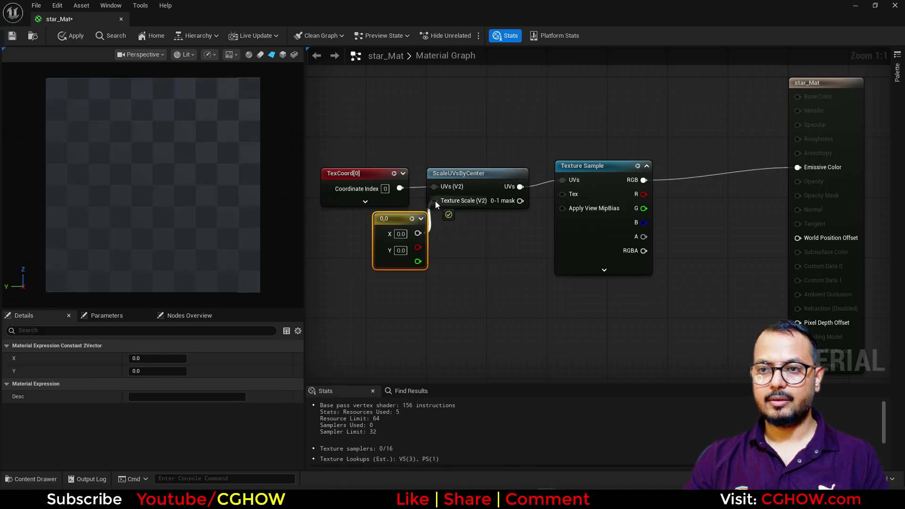
left_click(400, 233)
type("1")
key("Tab")
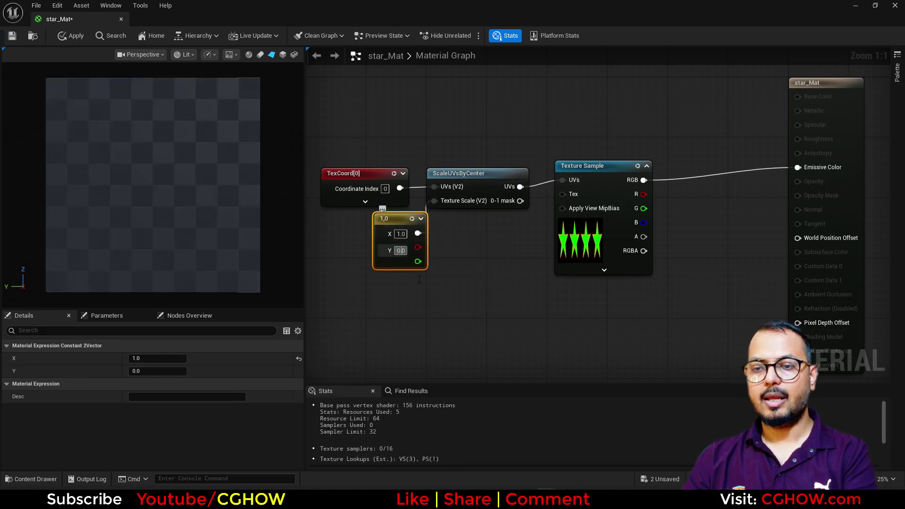
left_click(398, 251)
type("1")
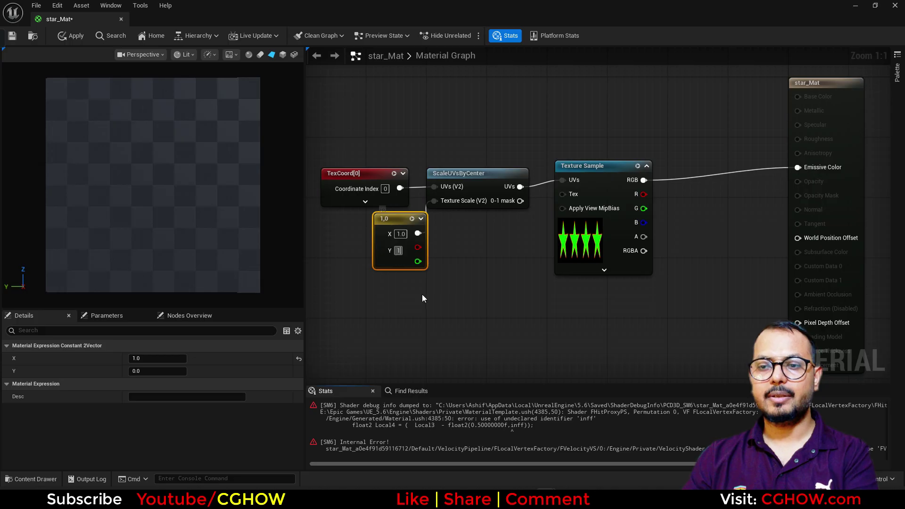
left_click(405, 303)
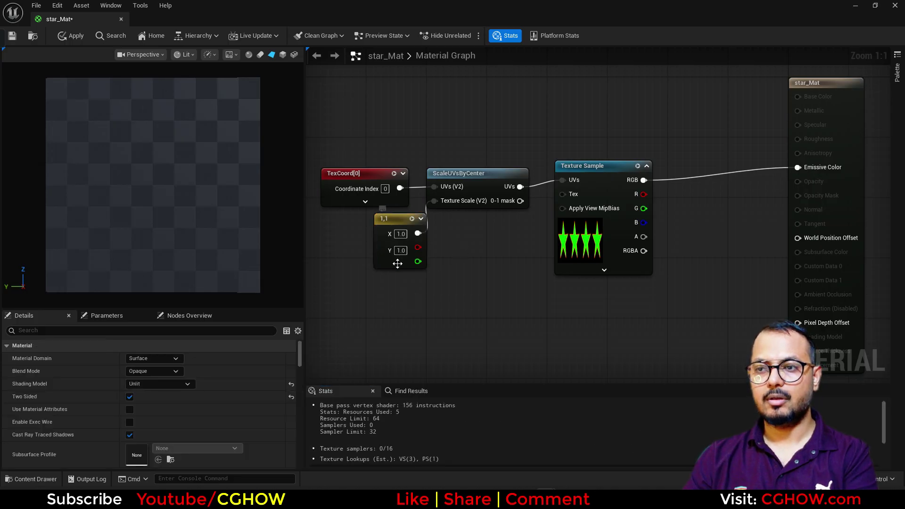
Set the Y value of the constant driving the texture scale to 0.25.
left_click(359, 176)
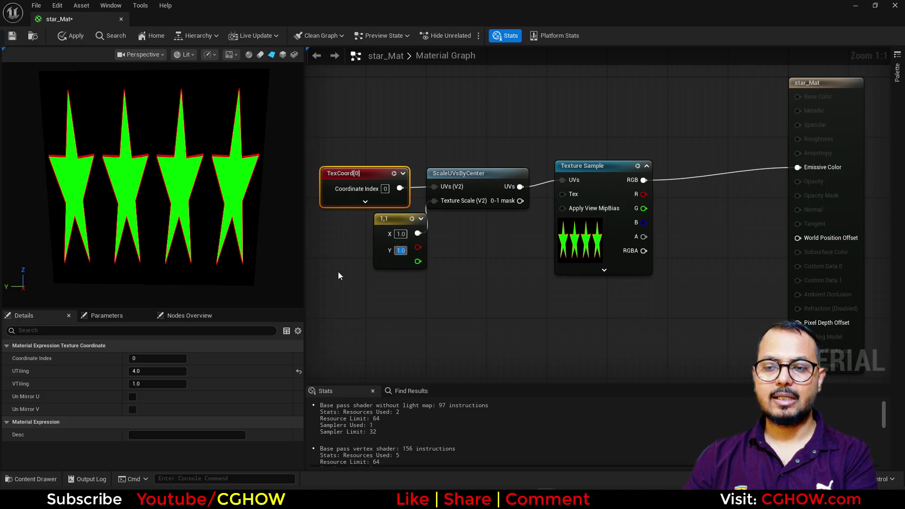
type("0.25")
key("Return")
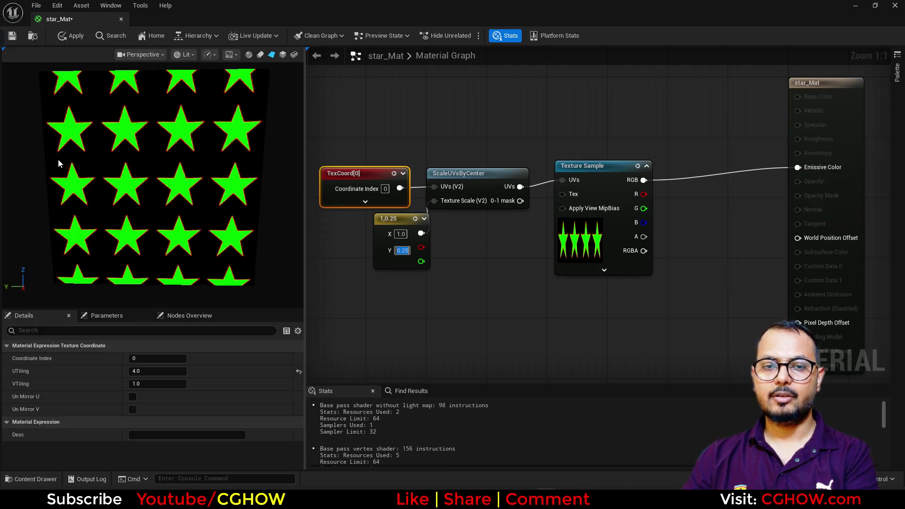
Open the star texture assigned to the Texture Sample in its texture editor.
left_click(600, 244)
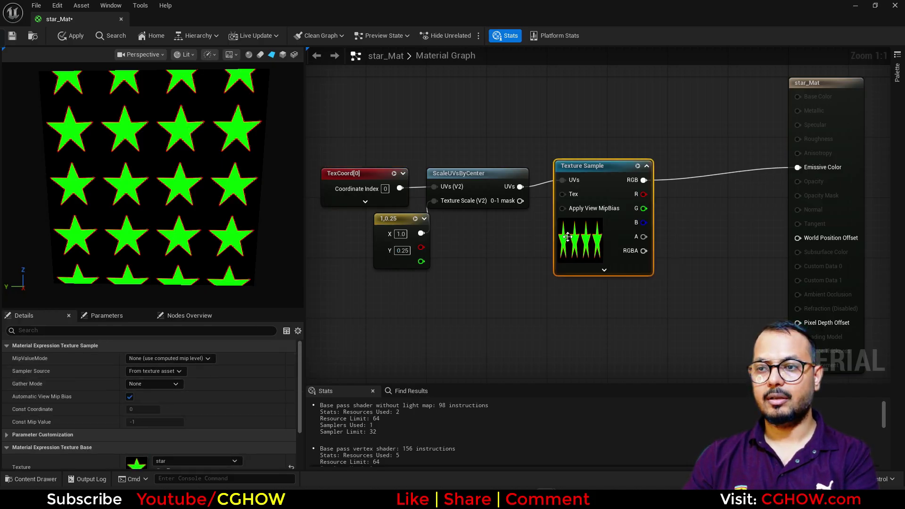
scroll(128, 444, "down", 2)
double_click(136, 438)
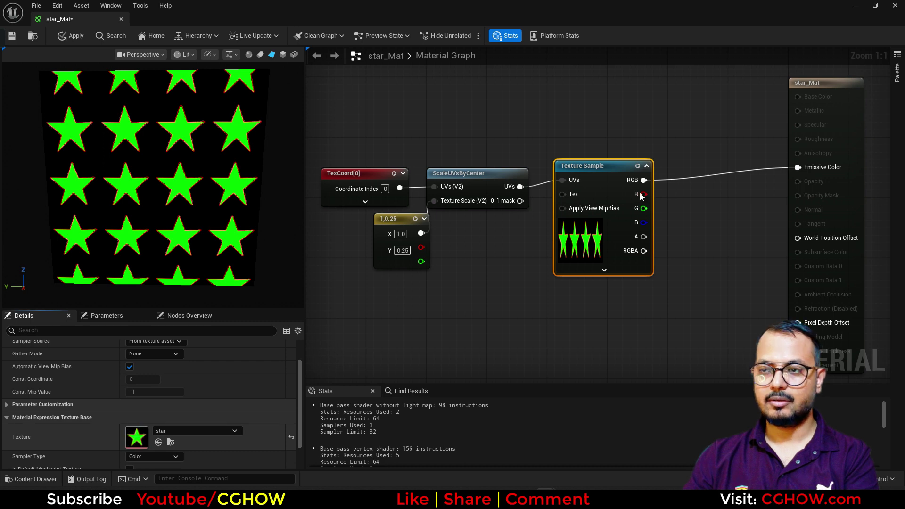
left_click(58, 18)
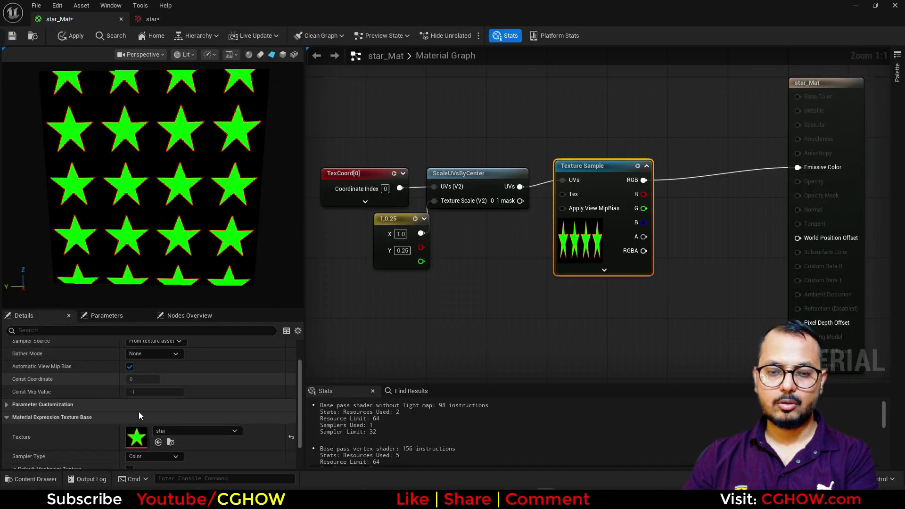
scroll(150, 424, "down", 2)
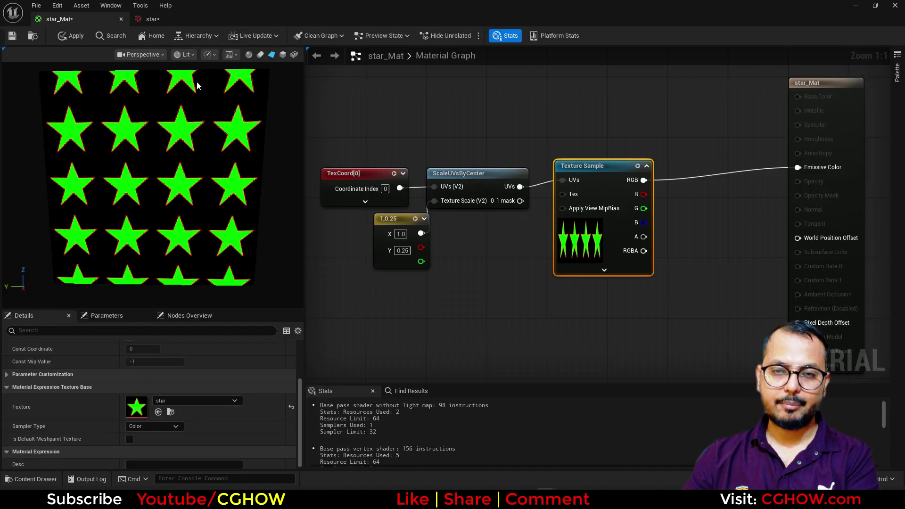
left_click(158, 20)
Search the star texture's settings for "clamp", clear the search and look through the full settings list.
left_click(782, 149)
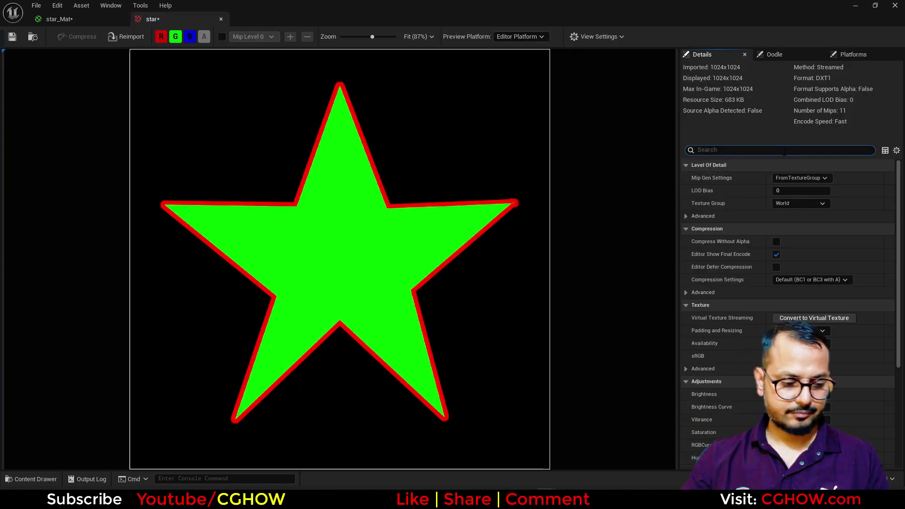
type("clamp")
key("ctrl+a")
key("BackSpace")
scroll(757, 318, "down", 5)
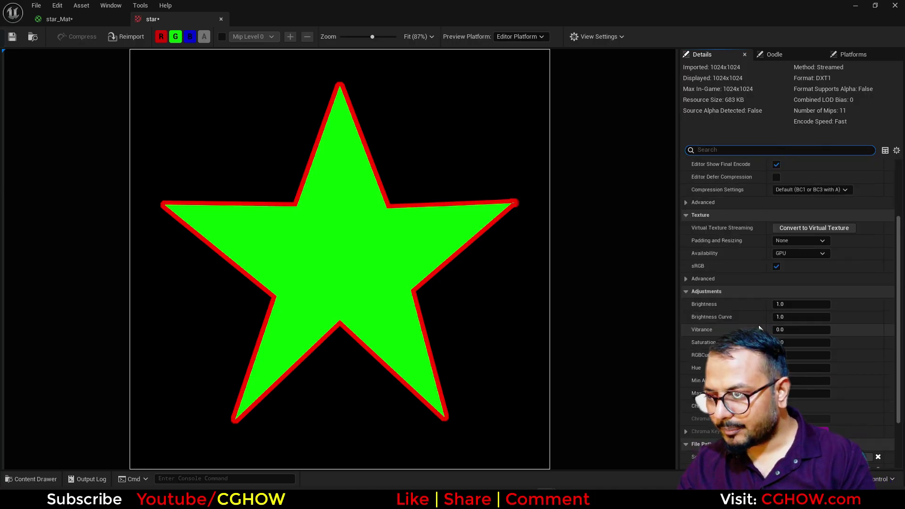
scroll(748, 288, "up", 5)
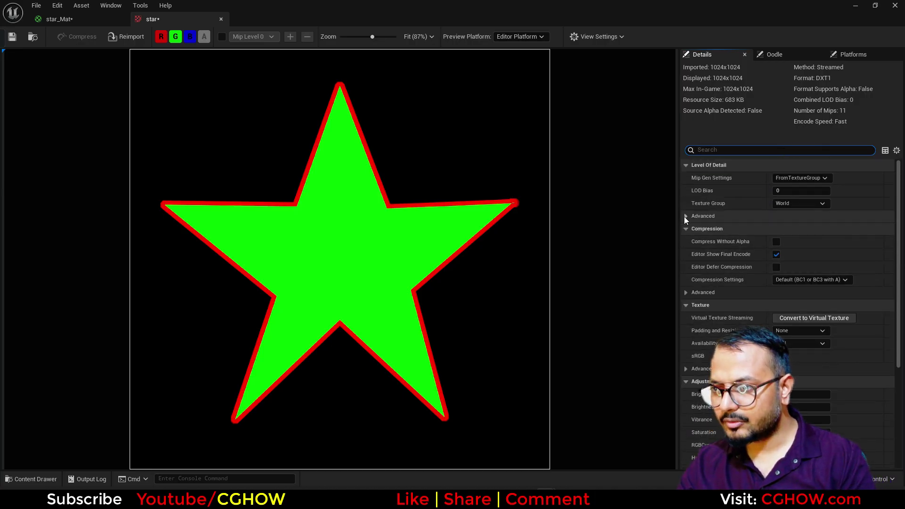
Examine the advanced Level Of Detail, Compression and Texture settings, including the padding and downscale options, for a tiling control.
left_click(686, 216)
left_click(805, 266)
left_click(784, 276)
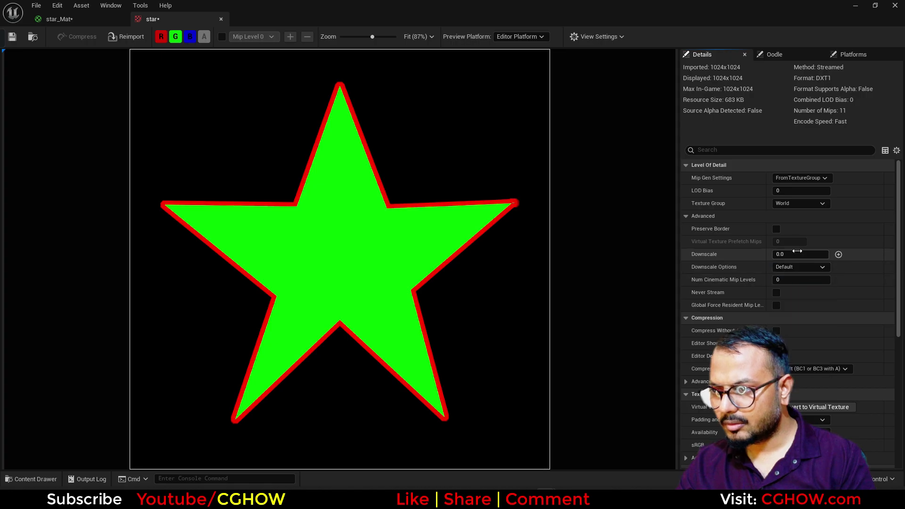
scroll(730, 283, "down", 2)
left_click(686, 335)
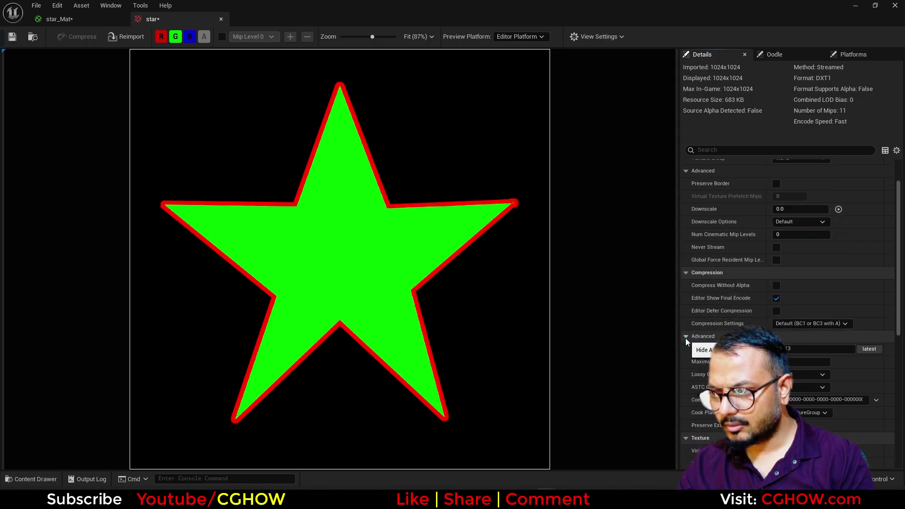
scroll(754, 330, "down", 2)
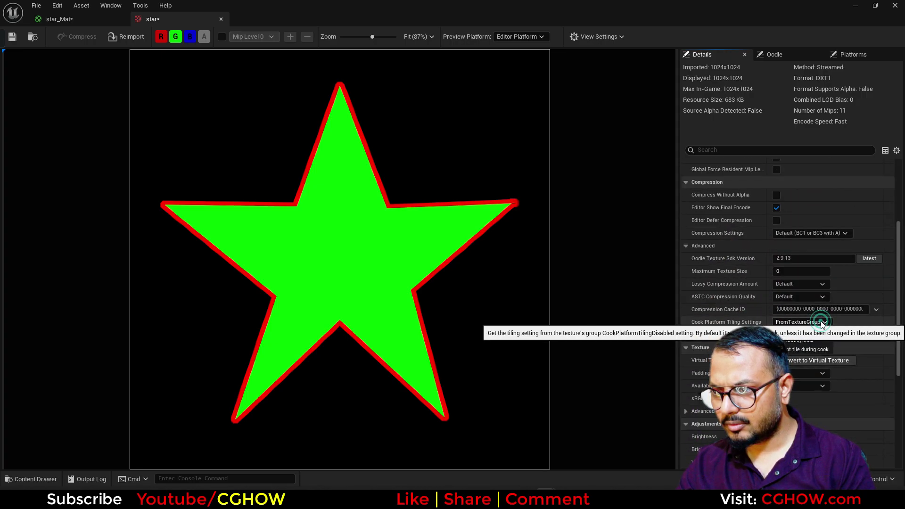
scroll(742, 279, "down", 1)
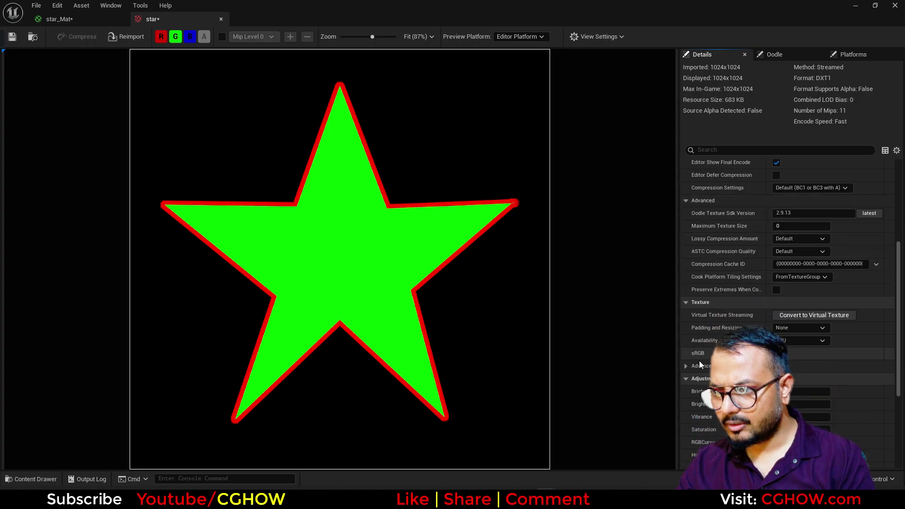
left_click(685, 366)
left_click(803, 328)
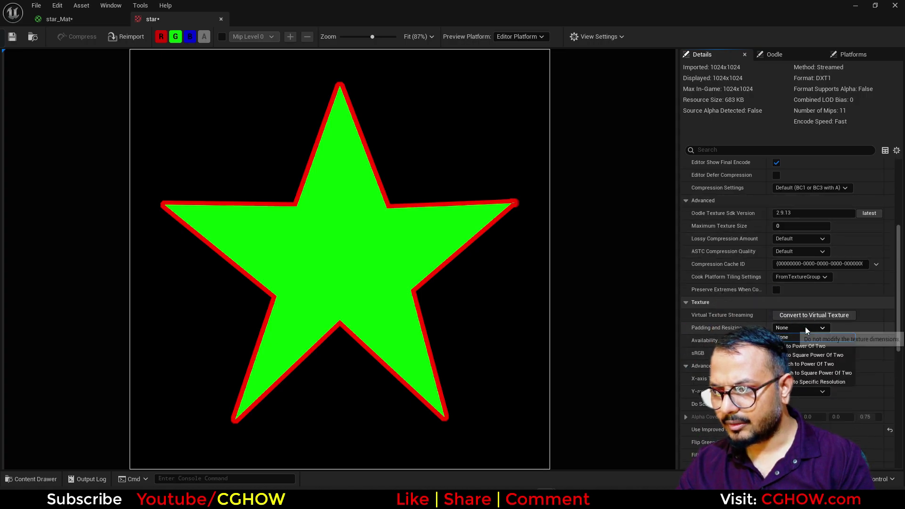
left_click(805, 328)
Set the star texture's Y-axis Tiling Method to Clamp, save the texture and return to the star_Mat graph.
left_click(771, 151)
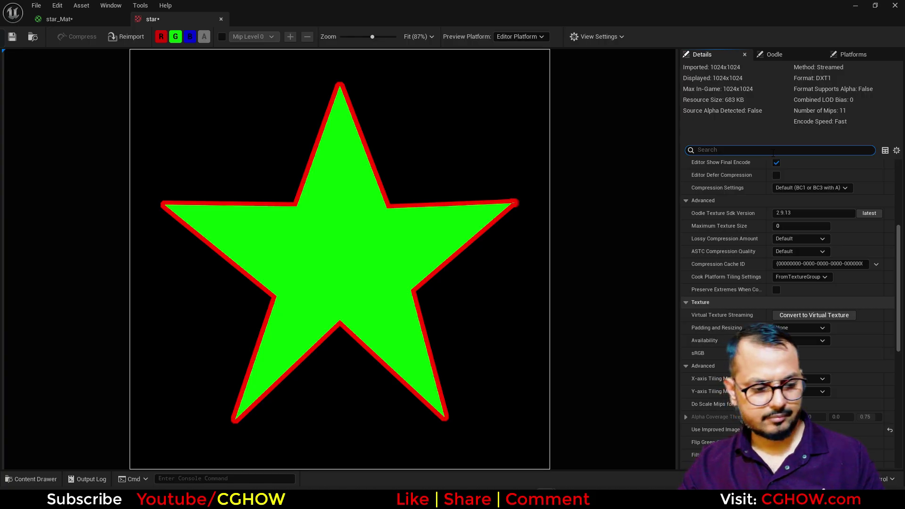
type("wr")
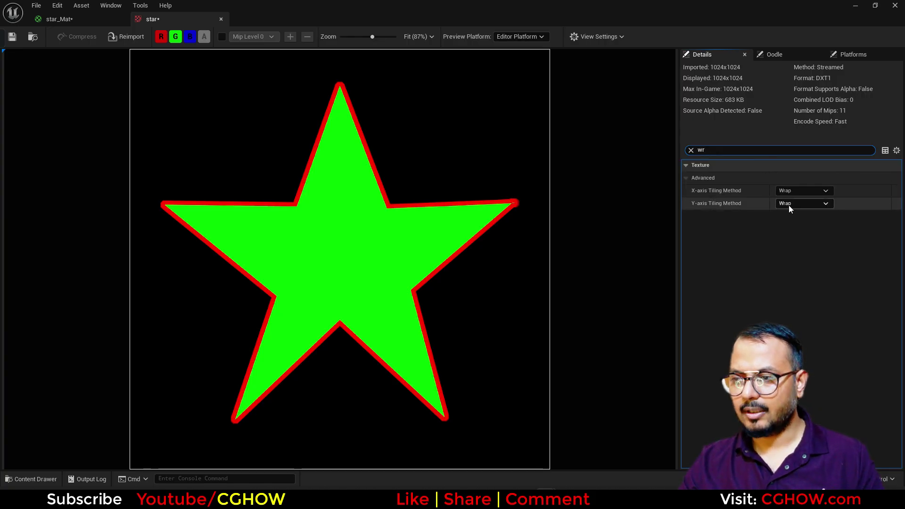
left_click(800, 204)
left_click(786, 222)
left_click(18, 38)
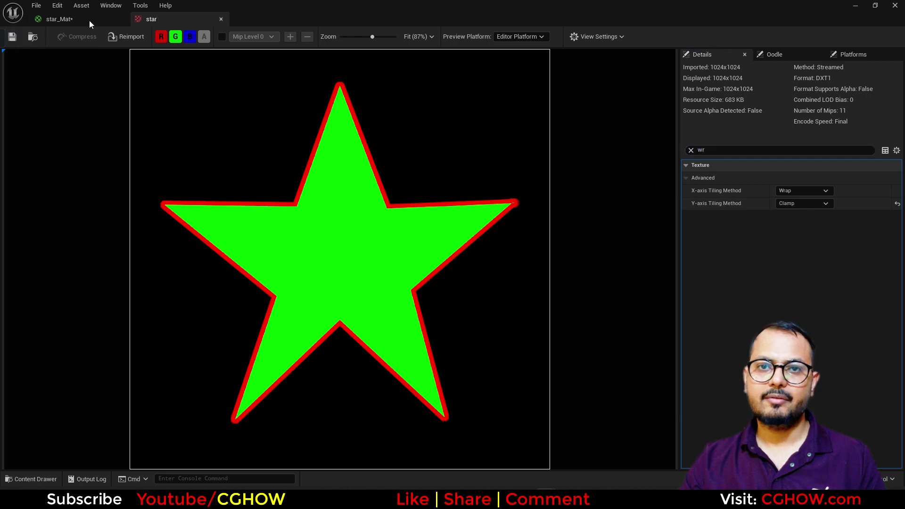
left_click(89, 21)
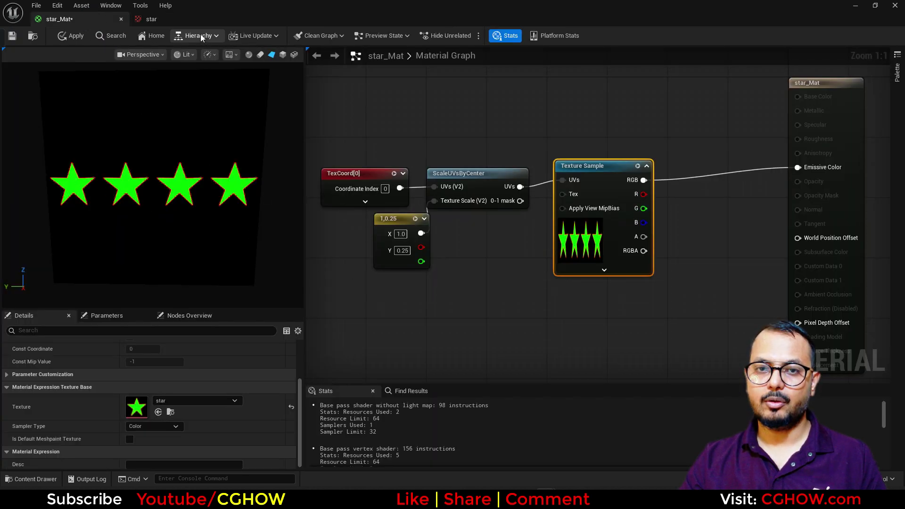
Try clamping the star texture's X-axis Tiling Method as well, save the texture and return to the star_Mat graph.
left_click(149, 19)
left_click(802, 192)
left_click(793, 208)
left_click(13, 37)
left_click(66, 19)
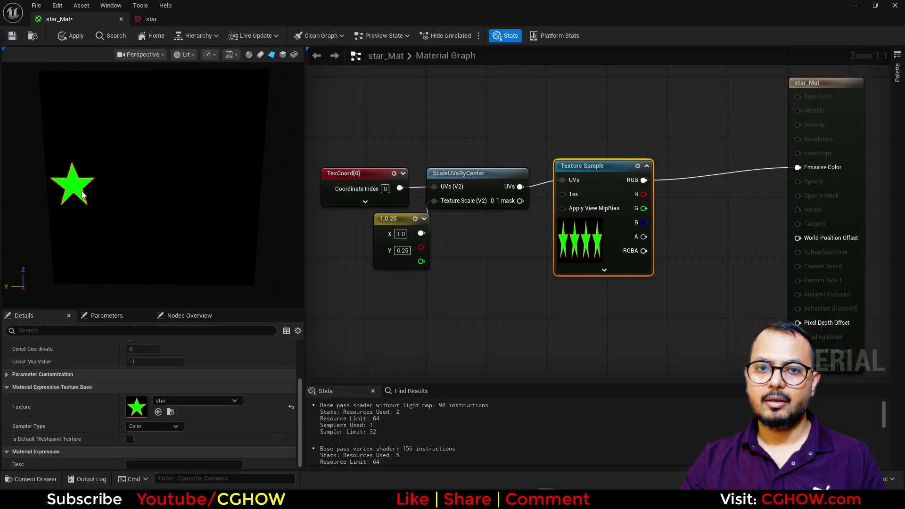
Reset the star texture's X-axis Tiling Method to its default and return to the star_Mat graph.
left_click(174, 21)
left_click(897, 193)
left_click(66, 19)
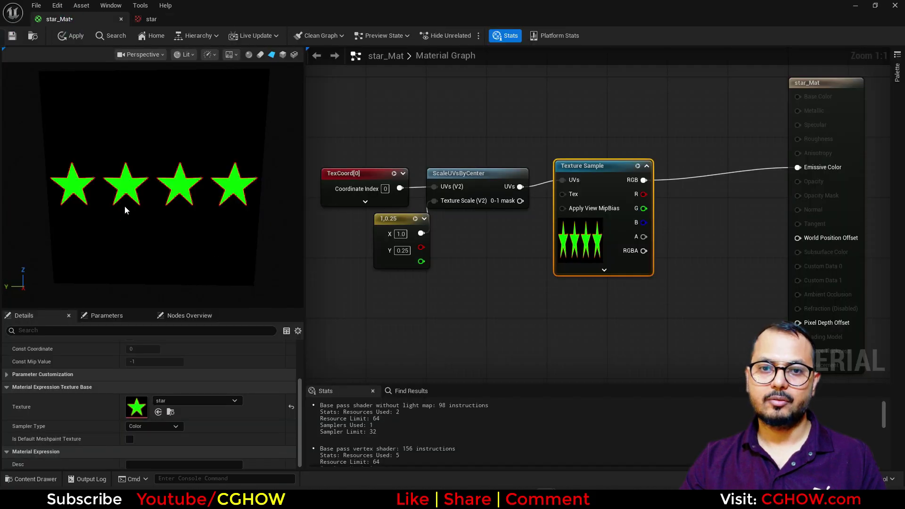
Inspect the row of stars in the preview, then add a second TexCoord node below the Texture Sample.
left_click_drag(368, 133, 418, 239)
right_click_drag(545, 224, 490, 248)
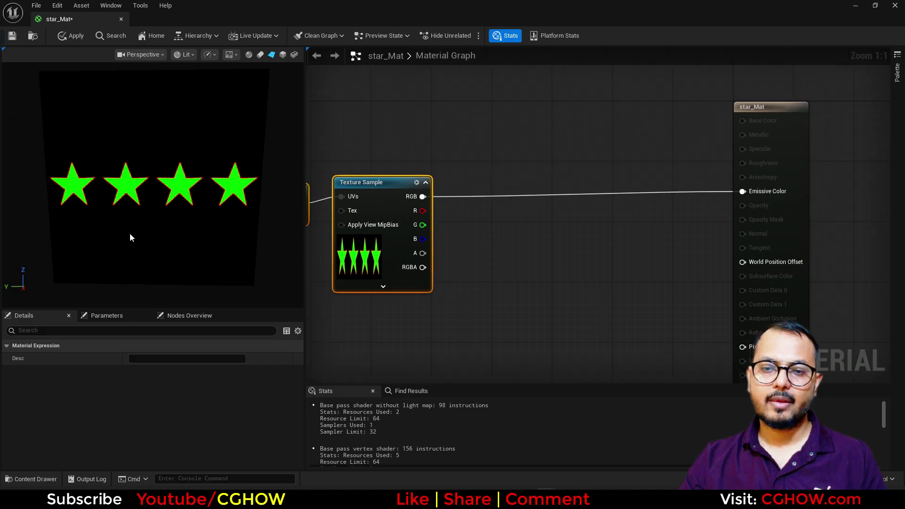
scroll(141, 230, "up", 5)
scroll(142, 230, "down", 2)
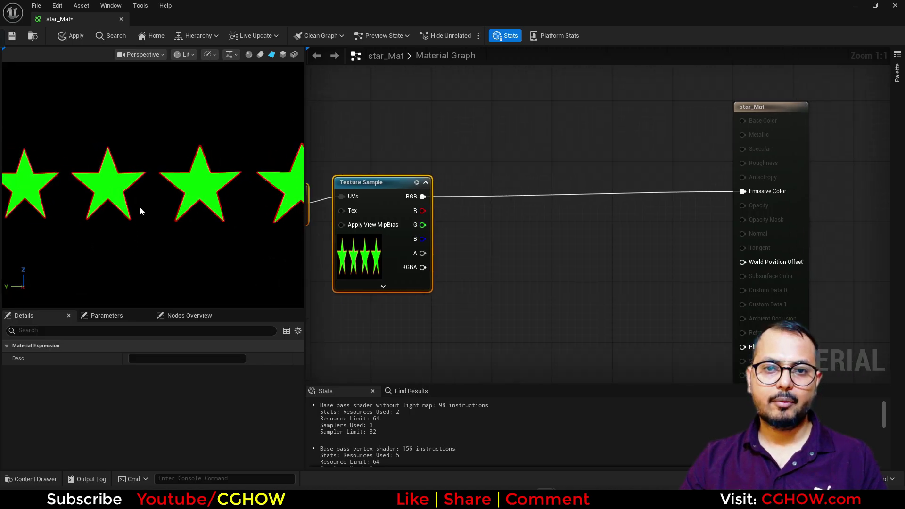
right_click_drag(476, 220, 471, 258)
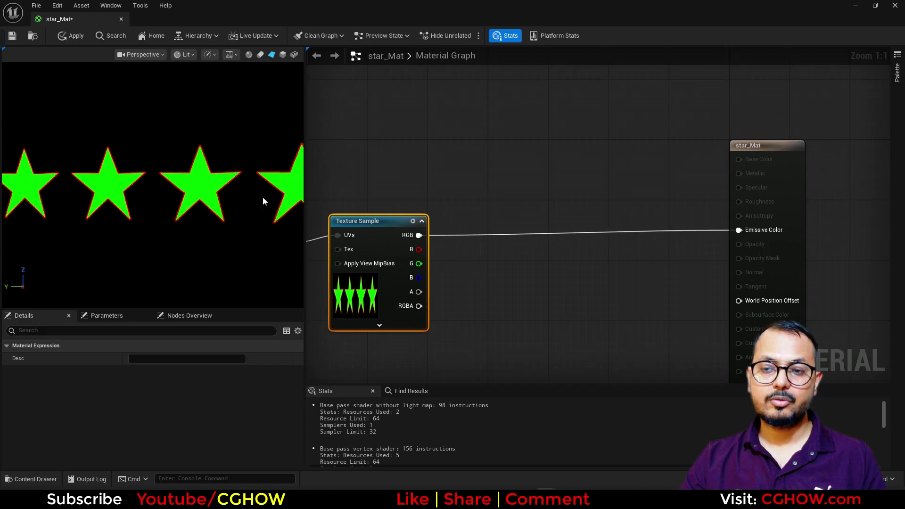
scroll(489, 250, "down", 2)
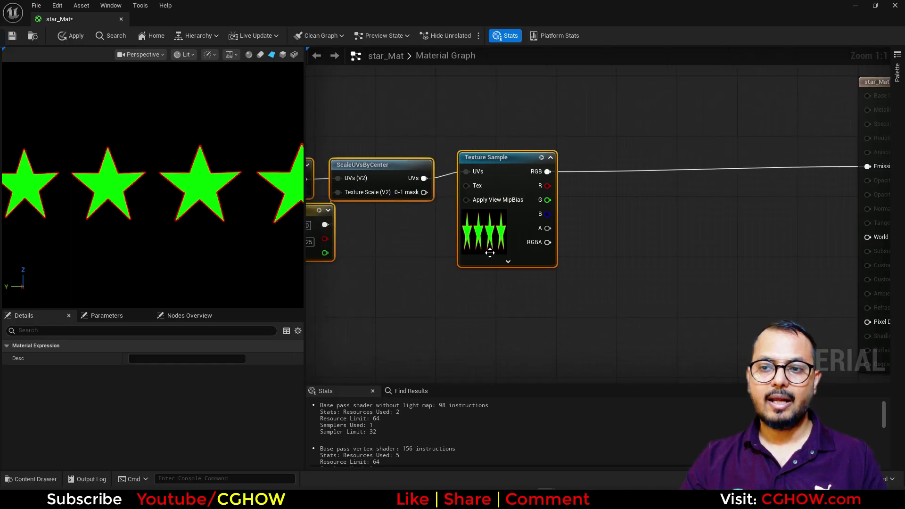
left_click(385, 265)
left_click(385, 265)
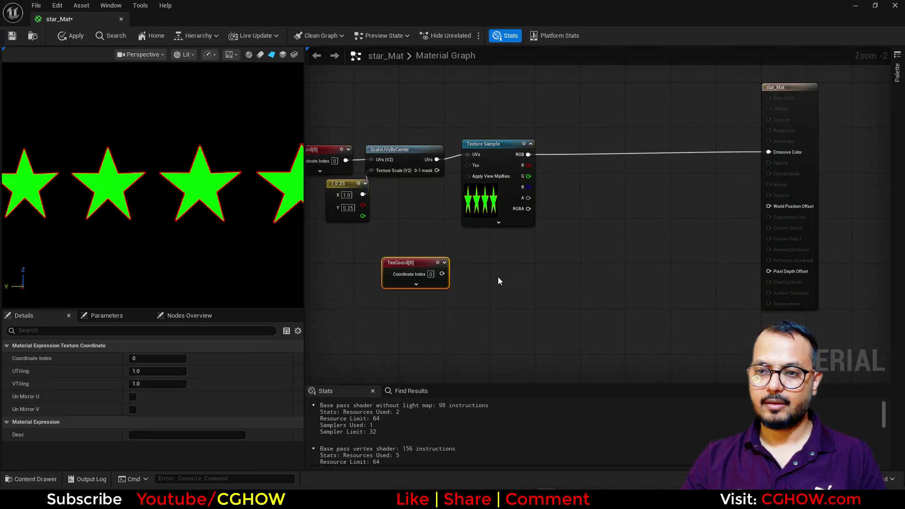
right_click_drag(502, 277, 467, 309)
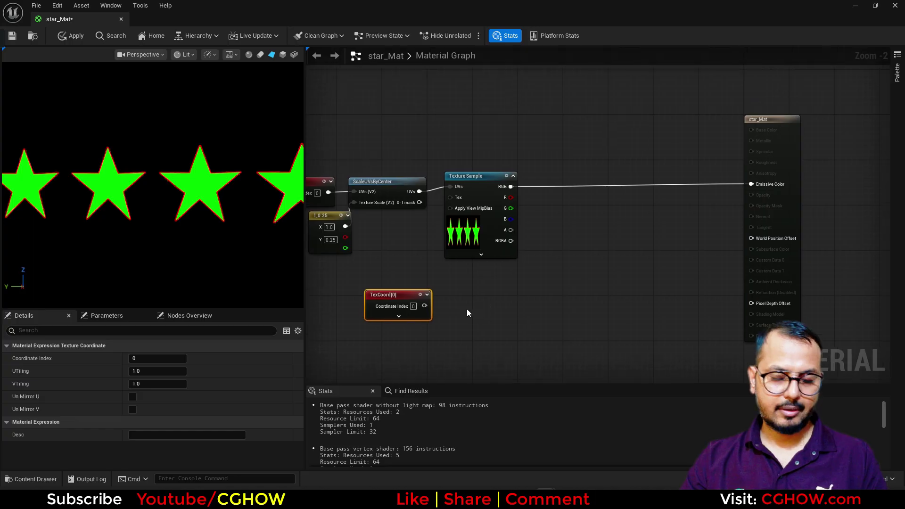
Try the Masked and Translucent blend modes on the star_Mat material.
left_click(775, 152)
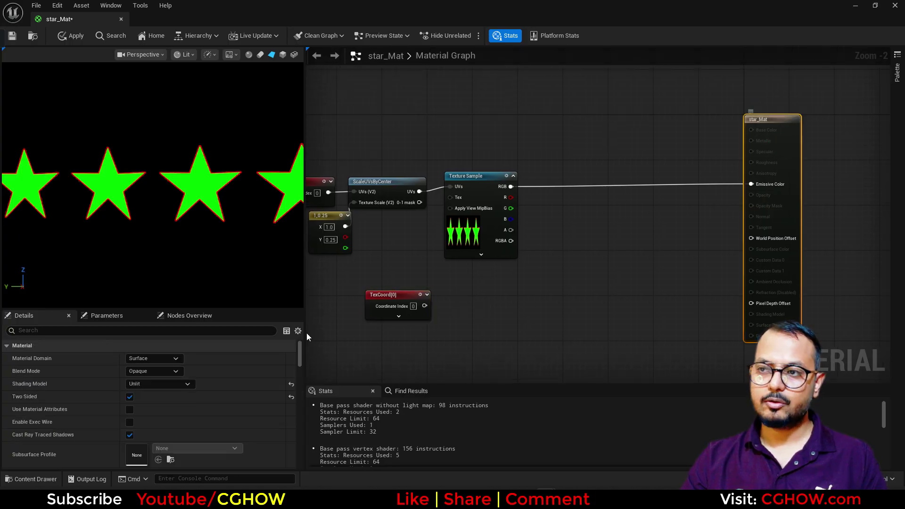
left_click(155, 372)
left_click(148, 390)
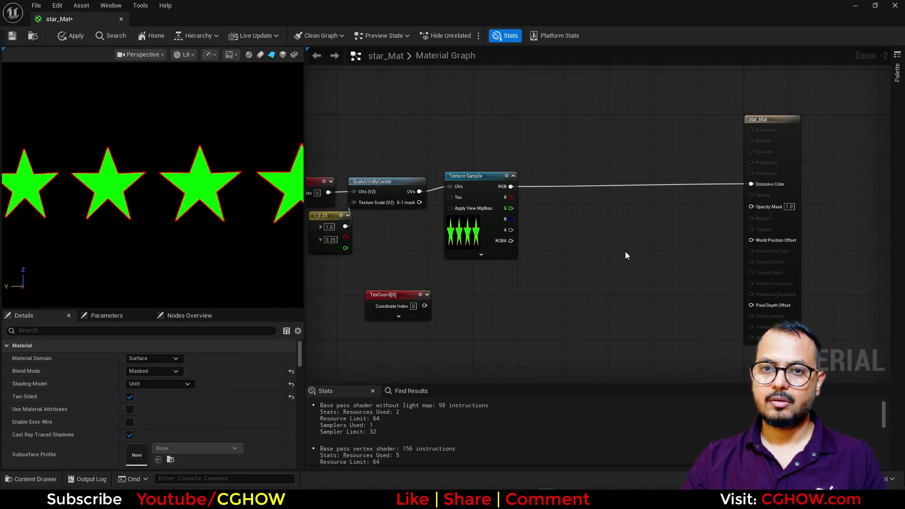
left_click(144, 371)
left_click(151, 399)
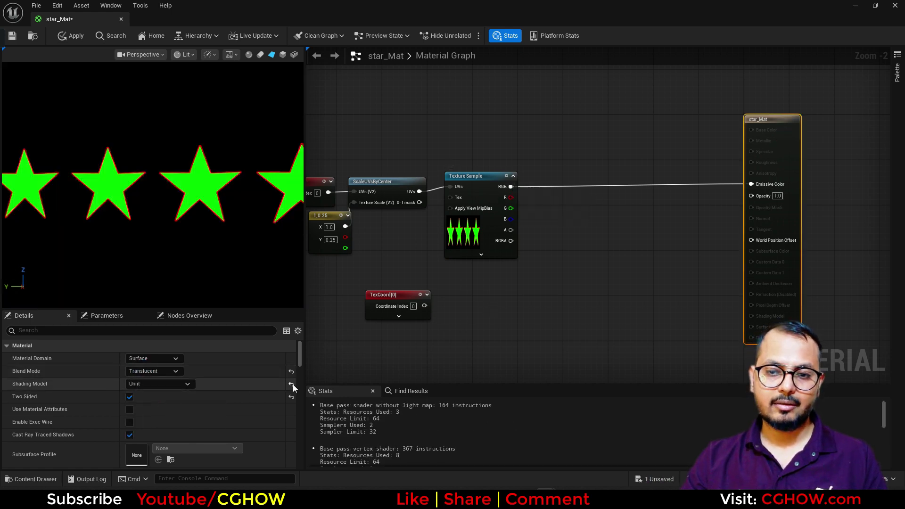
Try the Default Lit shading model on the translucent material, then set it back to Unlit.
left_click(291, 384)
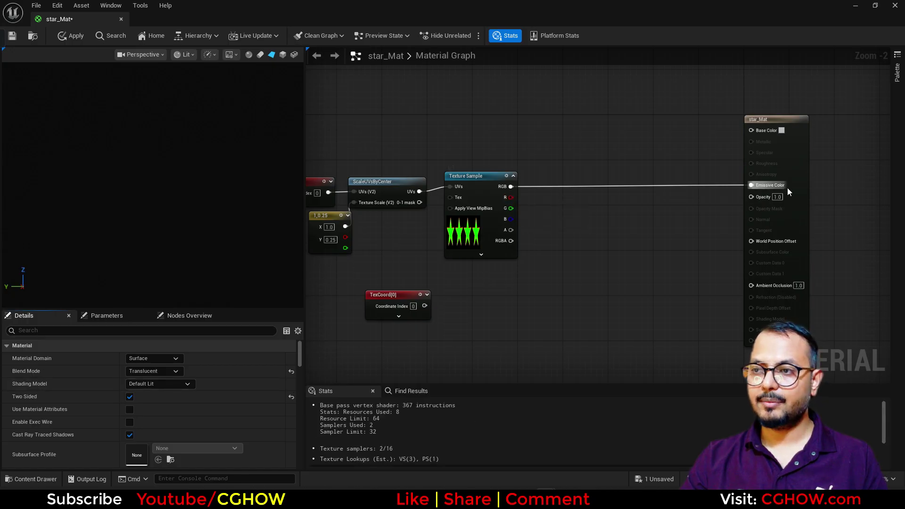
left_click(791, 151)
left_click(171, 384)
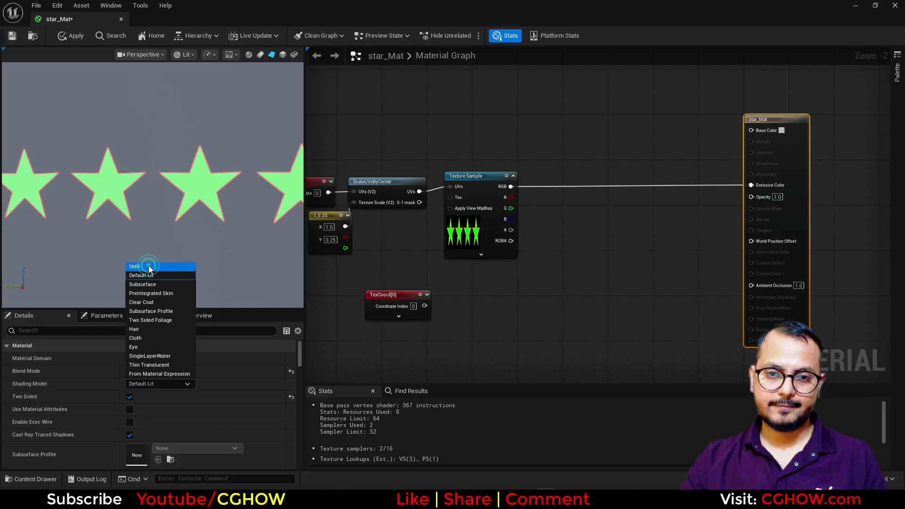
left_click(149, 268)
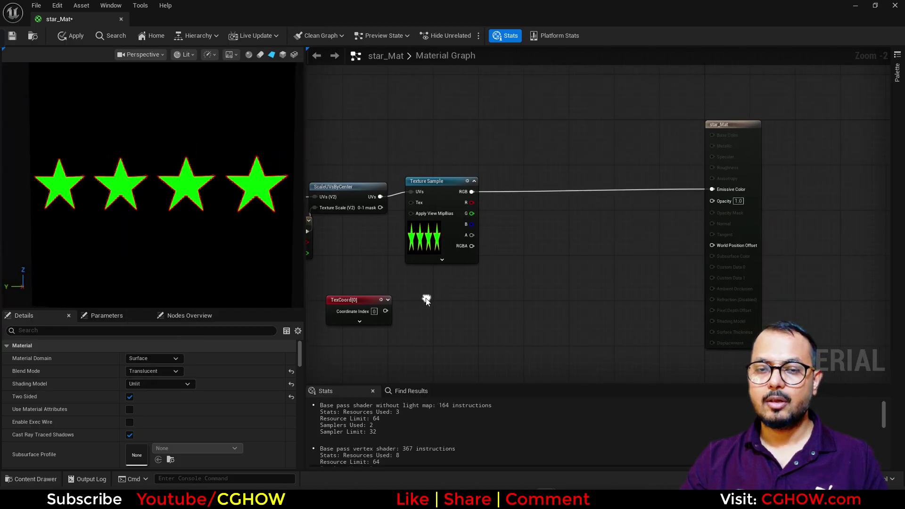
Connect the Texture Sample's G output to Emissive Color and reset the material's blend mode to Opaque.
scroll(426, 297, "up", 2)
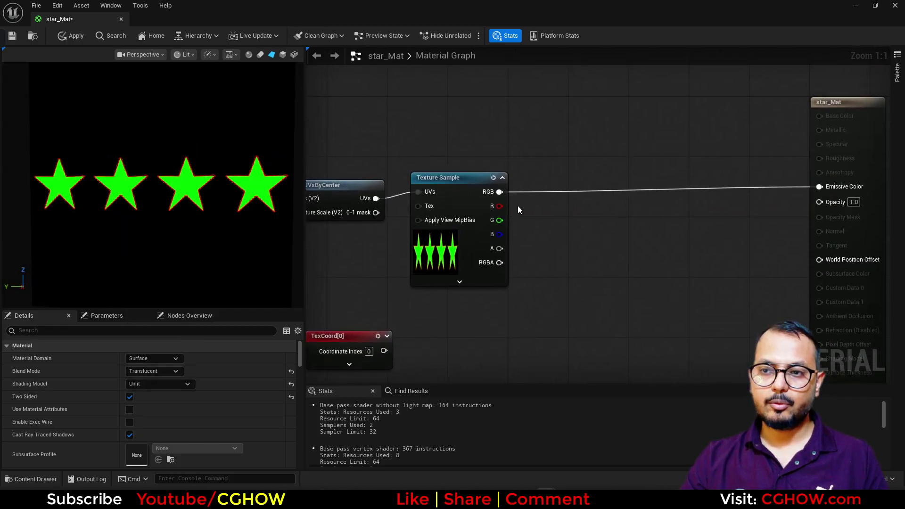
left_click(536, 225)
left_click_drag(499, 220, 818, 186)
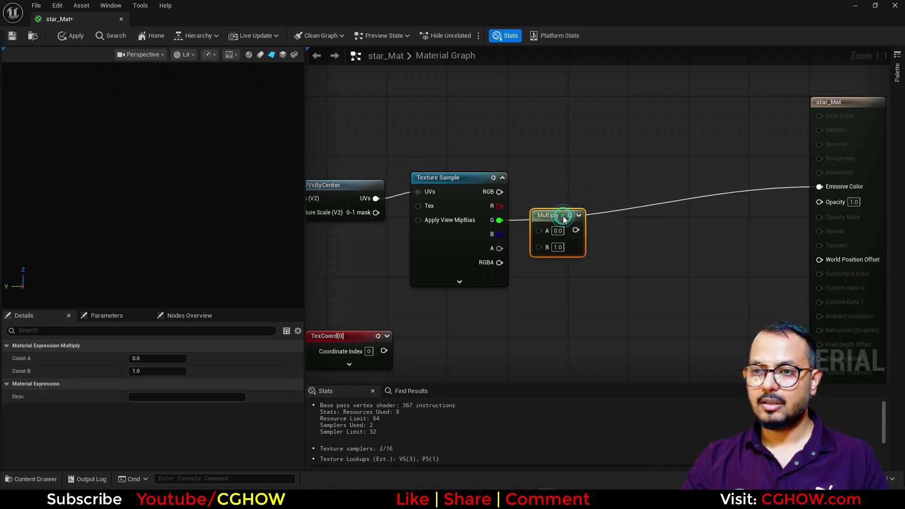
key("ctrl+z")
left_click(870, 137)
left_click(291, 373)
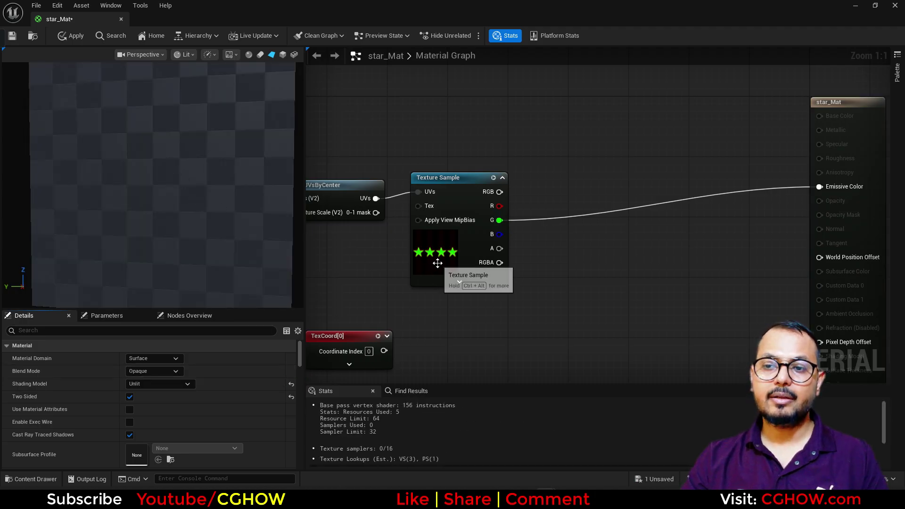
Add a Component Mask fed by the second TexCoord, keep only its R channel and preview the node.
right_click_drag(457, 320, 483, 280)
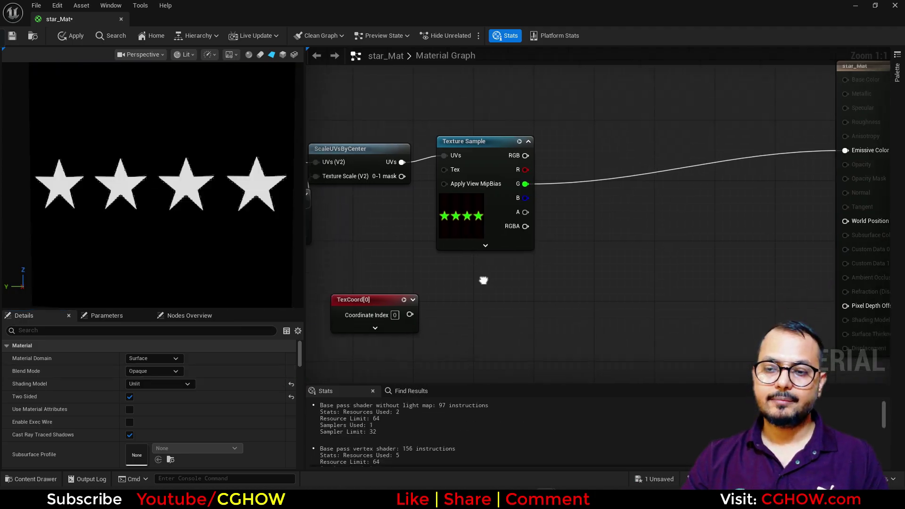
right_click(438, 305)
type("mask")
key("Return")
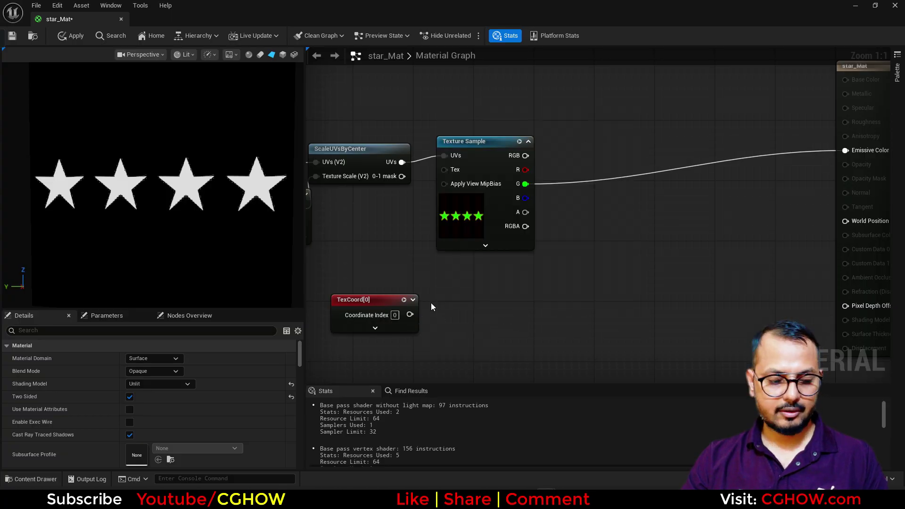
left_click_drag(410, 315, 437, 321)
left_click(133, 372)
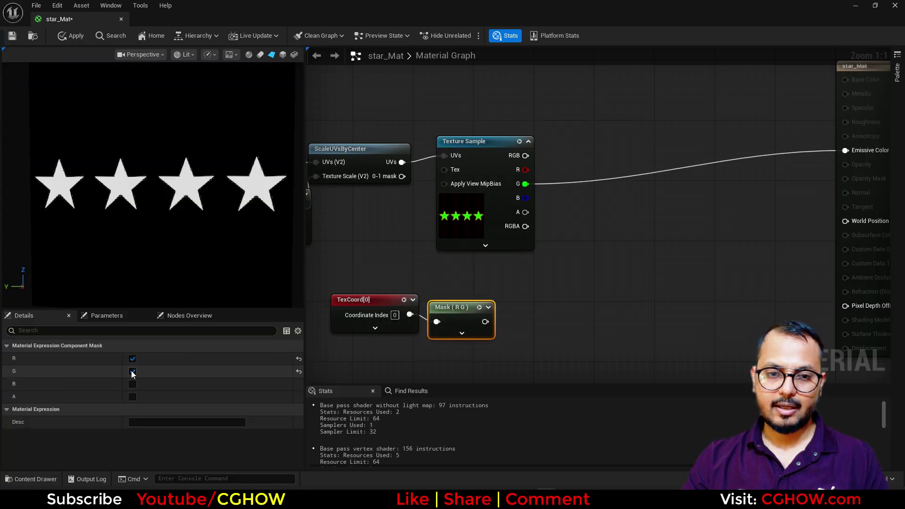
left_click(132, 371)
left_click(474, 307)
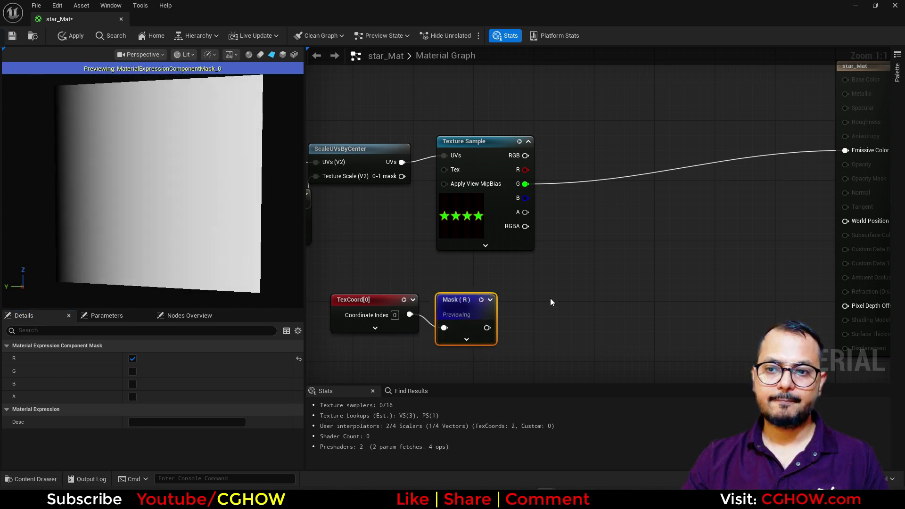
Add a Math SmoothStep node and place it beyond the R mask, leaving space between them.
right_click_drag(514, 280, 461, 265)
right_click(462, 265)
type("smooth")
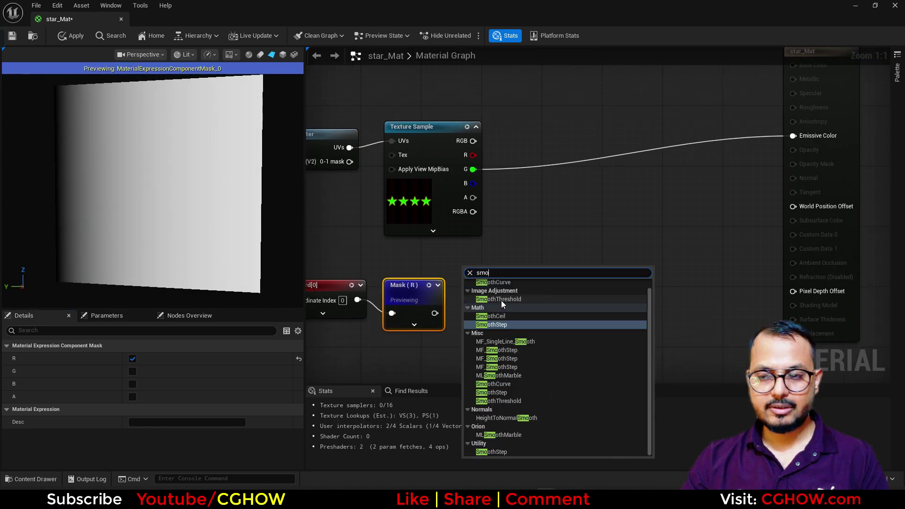
left_click(496, 325)
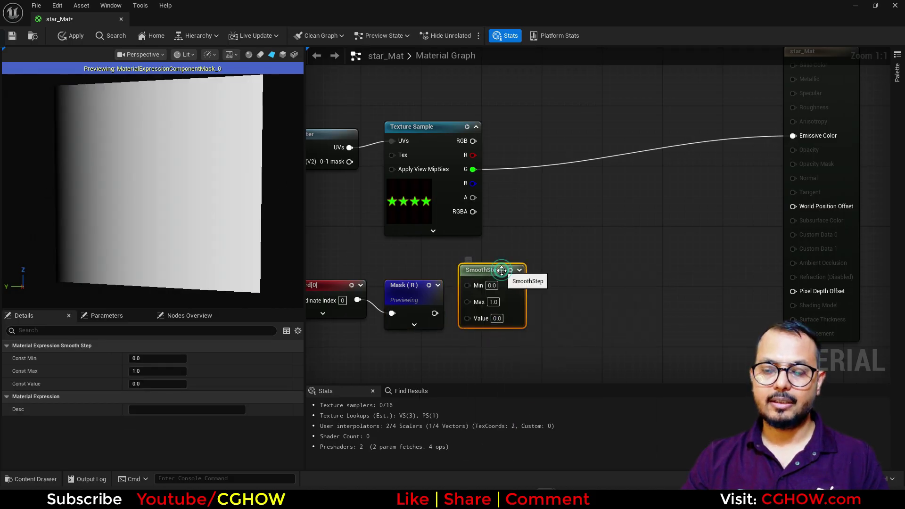
left_click_drag(501, 270, 598, 278)
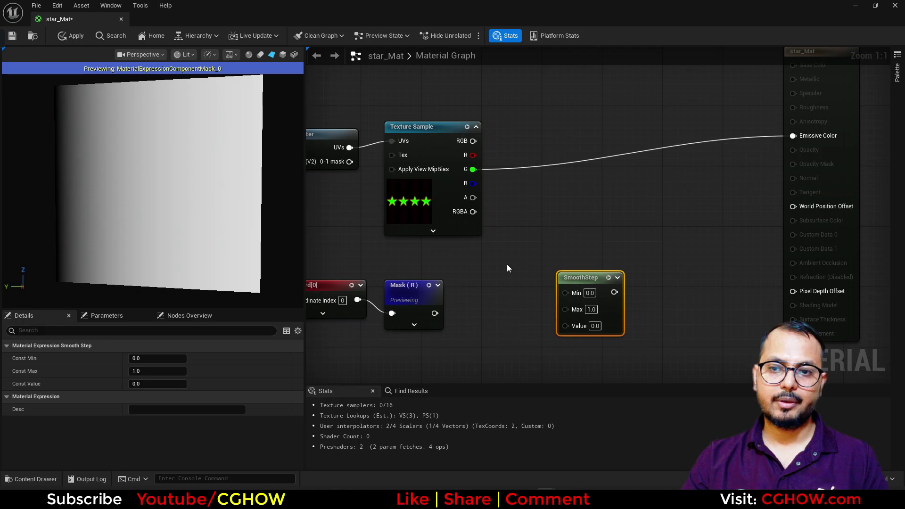
Insert a previewed OneMinus (1-x) node after the R mask and connect its output to SmoothStep's Value.
key("o")
left_click(465, 299)
left_click_drag(434, 313, 467, 314)
left_click(487, 300)
key("space")
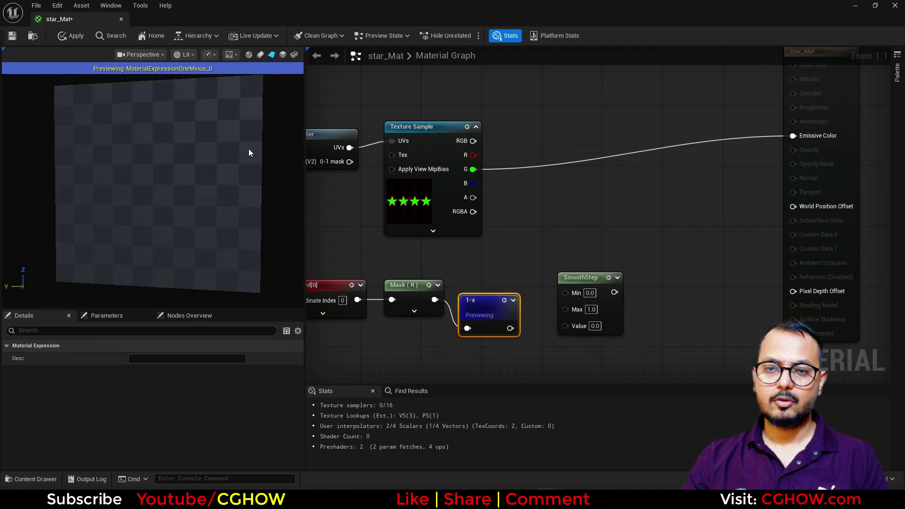
left_click_drag(566, 329, 565, 327)
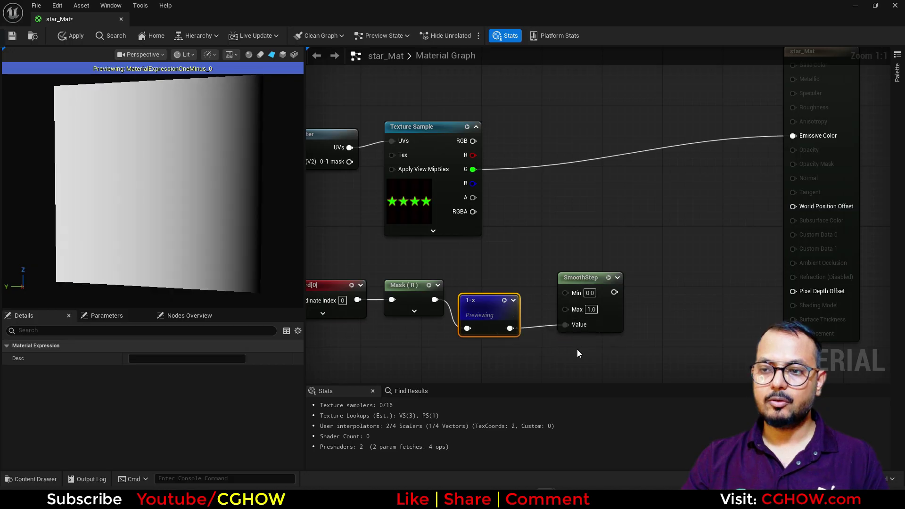
Promote SmoothStep's Min and Max inputs to parameters and arrange the parameter nodes above and below the 1-x node.
right_click_drag(537, 354, 517, 309)
left_click_drag(566, 232, 619, 262)
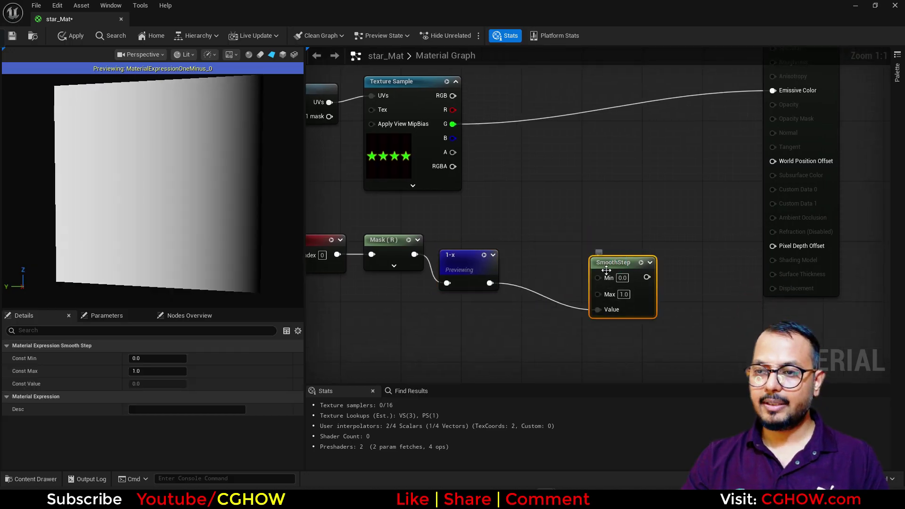
right_click(609, 299)
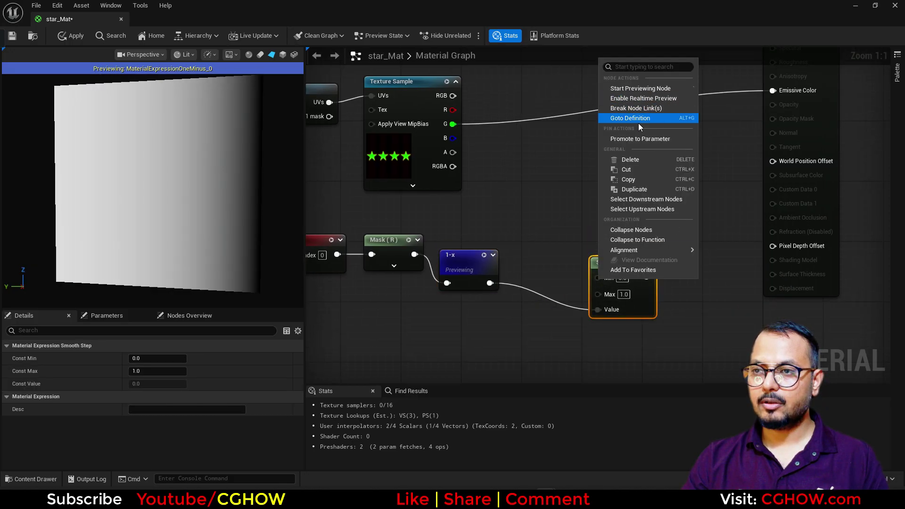
left_click(632, 139)
left_click(535, 239)
left_click_drag(552, 266, 506, 221)
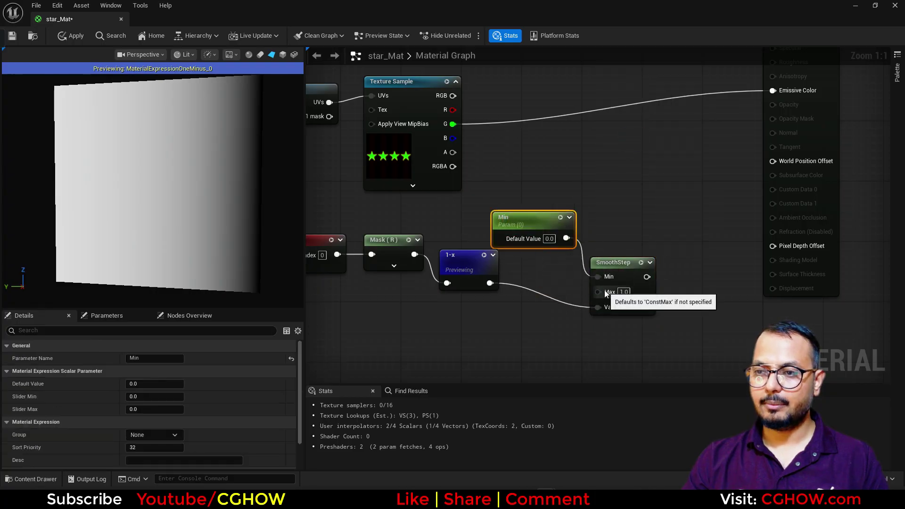
right_click(598, 292)
left_click(656, 151)
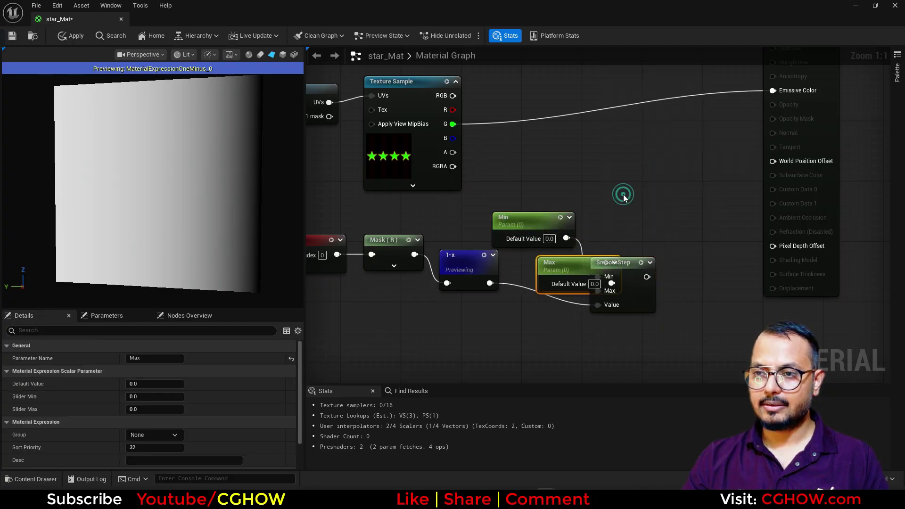
left_click_drag(603, 304, 534, 338)
left_click_drag(610, 267, 663, 259)
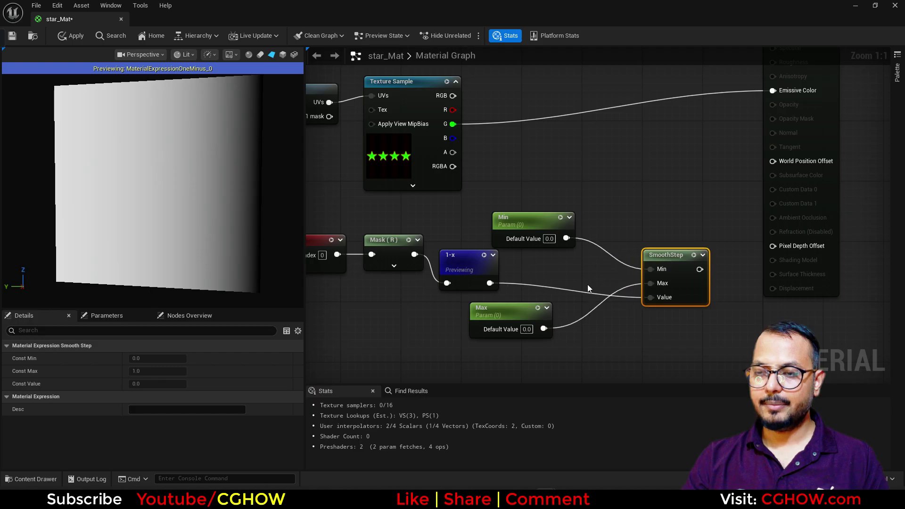
Add the Min and Max parameters together with an Add node and feed the sum into SmoothStep's Max.
key("a")
left_click(575, 280)
left_click_drag(566, 238, 583, 299)
left_click_drag(544, 329, 650, 283)
Multiply the Texture Sample's G output by the SmoothStep result and connect the product to Emissive Color.
right_click_drag(711, 242, 636, 302)
left_click(571, 214)
left_click(572, 215)
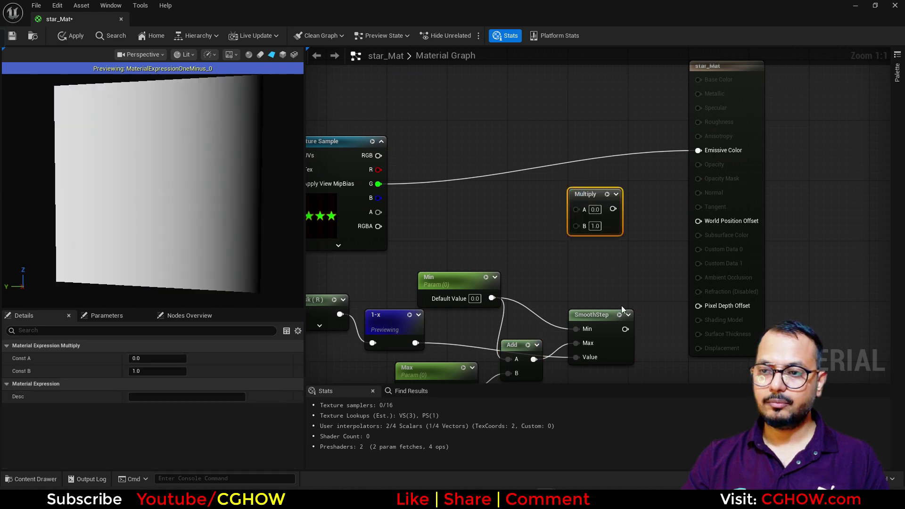
left_click_drag(625, 329, 377, 184)
left_click_drag(613, 208, 698, 150)
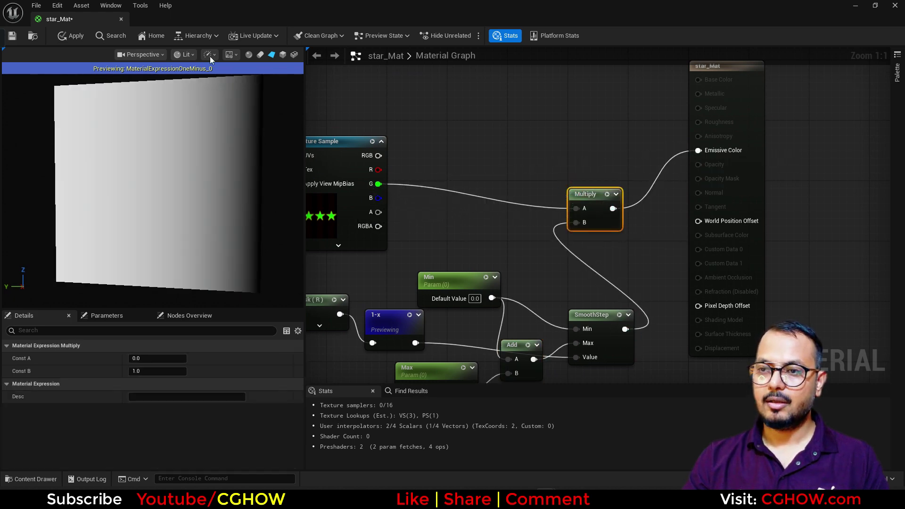
Apply the changes to star_Mat and dock its editor beside the Untitled level in the main window.
left_click(76, 36)
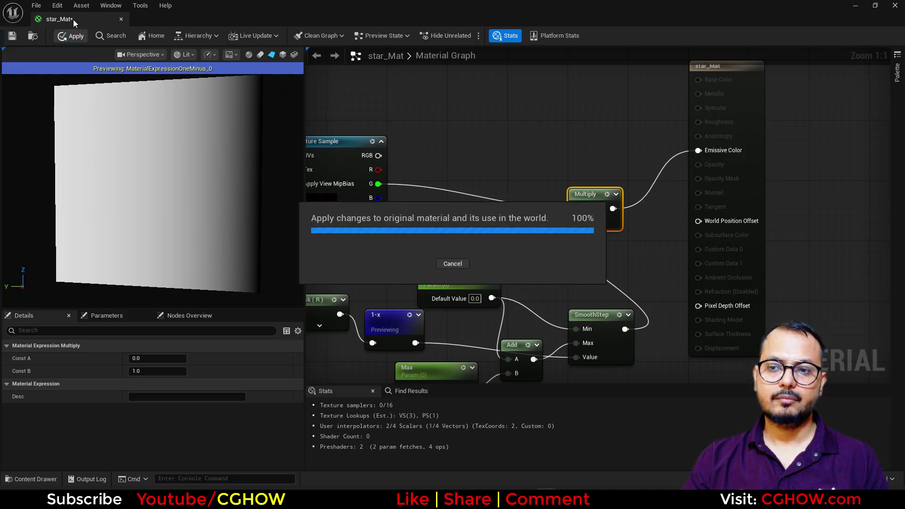
left_click_drag(73, 19, 152, 20)
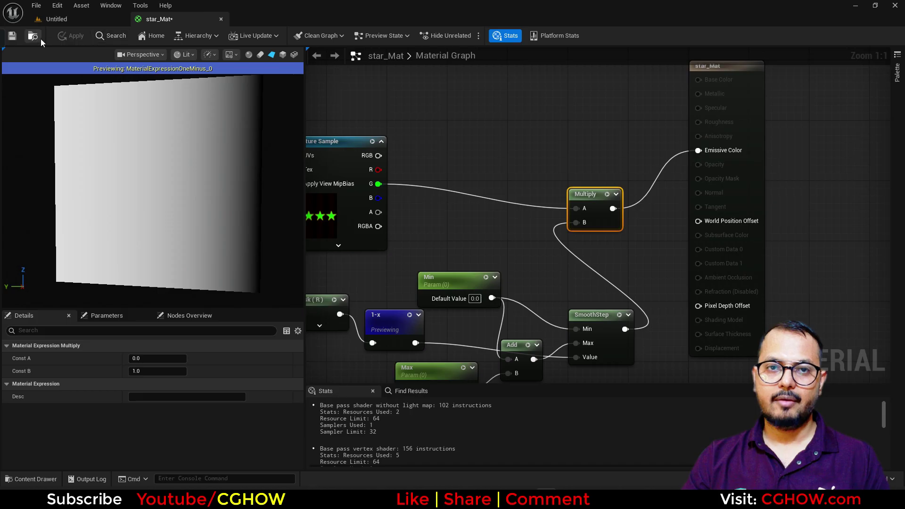
Locate star_Mat in the star_fill folder, create a material instance from it and open star_Mat_Inst.
left_click(39, 37)
right_click(270, 325)
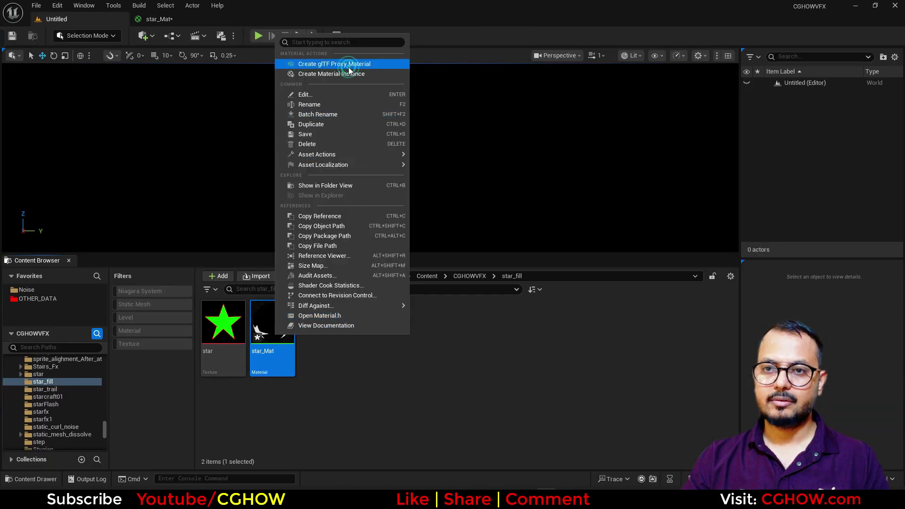
left_click(349, 67)
left_click(518, 301)
right_click(272, 328)
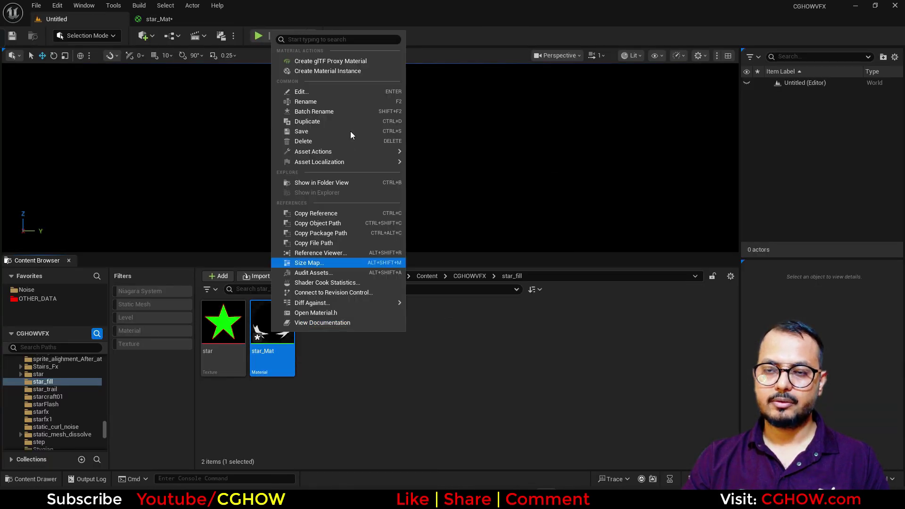
left_click(330, 71)
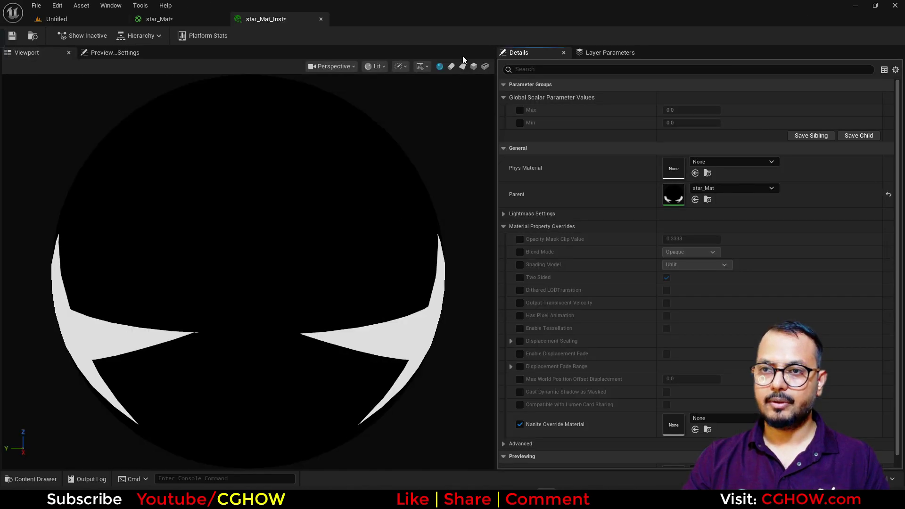
Preview star_Mat_Inst on a plane and override its parameters with Max 0.568 and Min 0.536.
left_click(462, 66)
scroll(299, 224, "up", 3)
left_click_drag(327, 232, 326, 212)
left_click(520, 122)
left_click(520, 110)
mouse_move(691, 122)
left_mouse_down()
mouse_move(721, 123)
mouse_move(682, 121)
mouse_move(699, 110)
mouse_move(709, 110)
mouse_move(700, 123)
mouse_move(655, 123)
mouse_move(711, 123)
mouse_move(689, 123)
left_mouse_up()
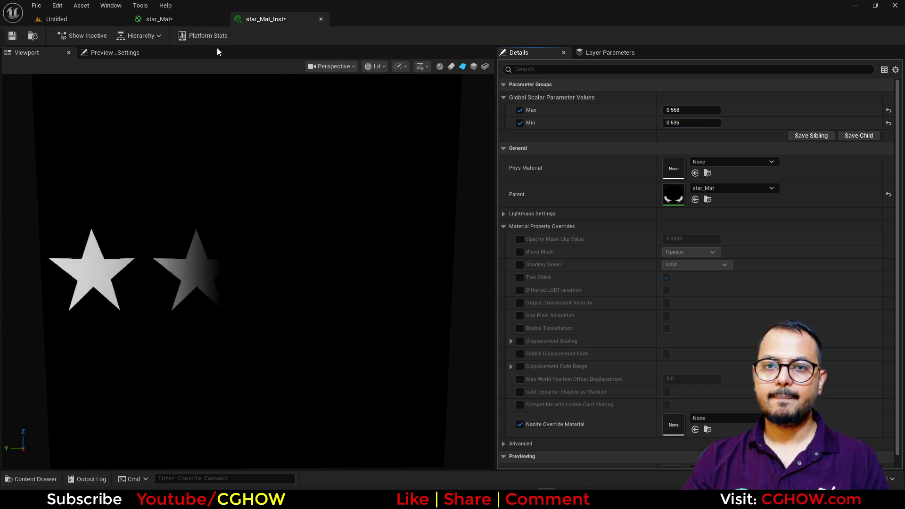
In star_Mat, add the Texture Sample's R output to the Multiply result, connect the sum to Emissive Color and apply the changes.
left_click(183, 23)
right_click_drag(527, 194, 555, 221)
left_click_drag(777, 134, 837, 137)
key("a")
left_click(686, 189)
left_click_drag(642, 235, 651, 236)
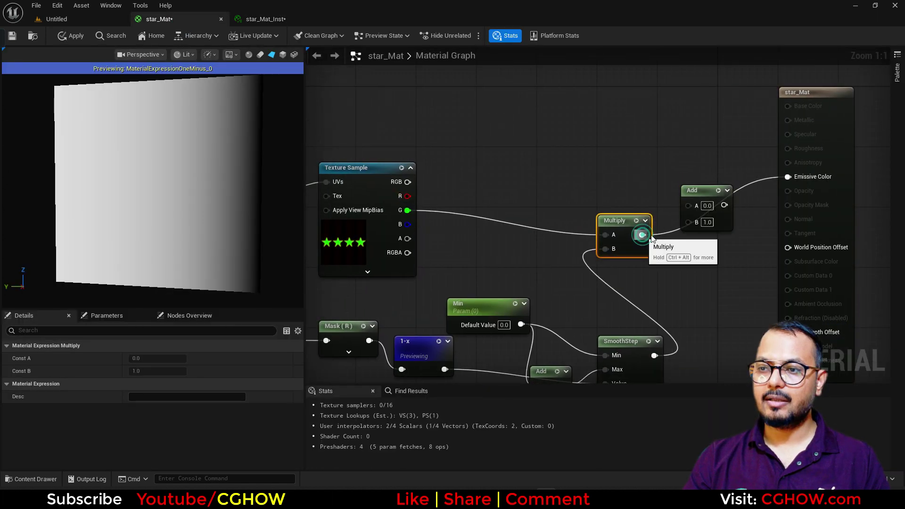
left_click_drag(687, 205, 405, 196)
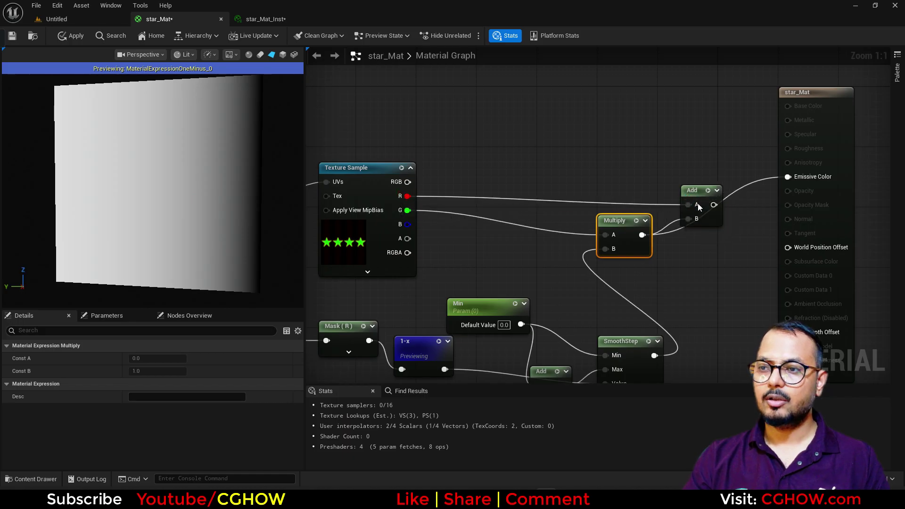
left_click_drag(714, 207, 788, 177)
left_click(70, 36)
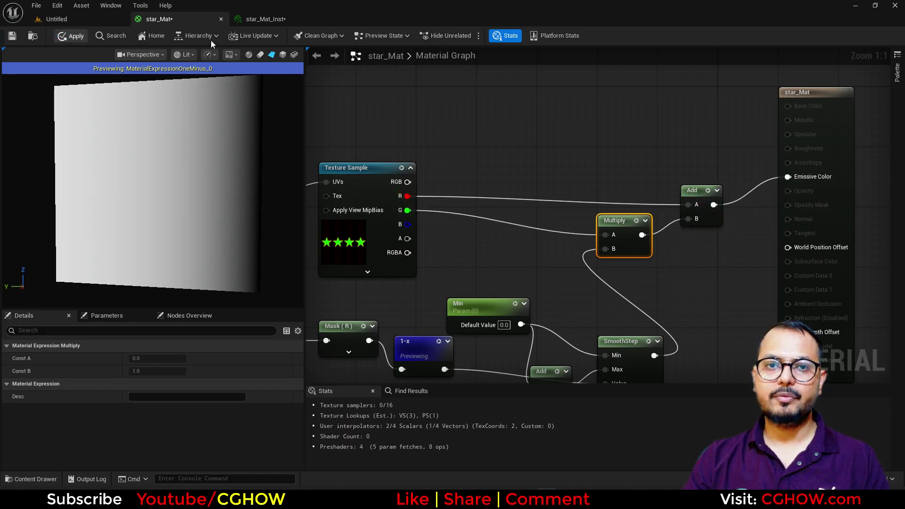
Adjust the star fill in star_Mat_Inst by setting Min to 0.12 and Max to 0.176.
left_click(272, 19)
mouse_move(684, 118)
left_mouse_down()
mouse_move(698, 118)
mouse_move(657, 118)
mouse_move(697, 119)
mouse_move(693, 109)
mouse_move(669, 110)
mouse_move(700, 122)
mouse_move(688, 123)
left_mouse_up()
left_click(693, 110)
left_click(687, 110)
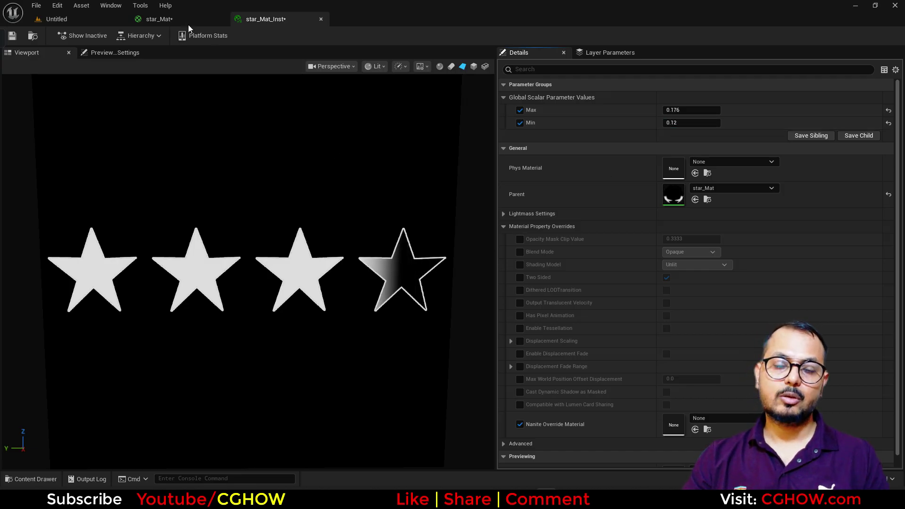
Add a Texture Sample node below the mask's TexCoord in star_Mat and assign it the noise_blur texture.
left_click(176, 20)
right_click_drag(422, 325, 597, 230)
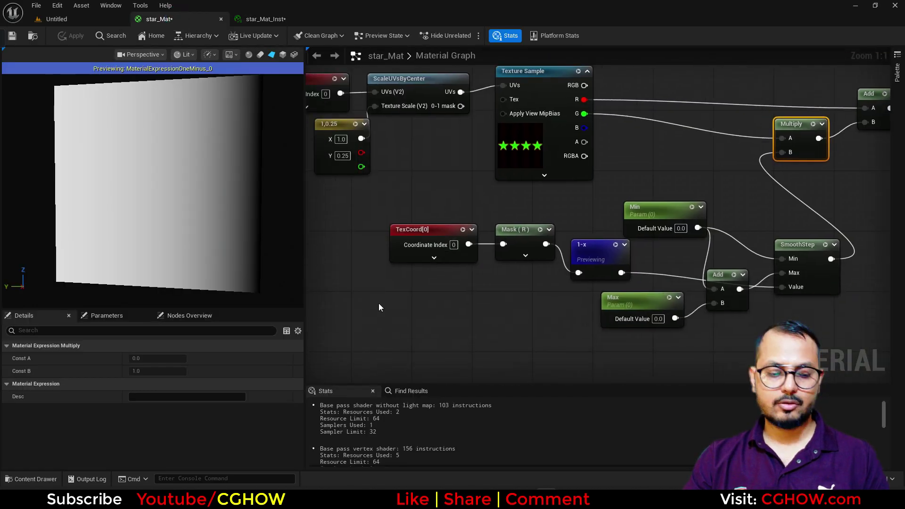
right_click_drag(327, 312, 391, 270)
key("t")
left_click(391, 270)
scroll(177, 448, "down", 1)
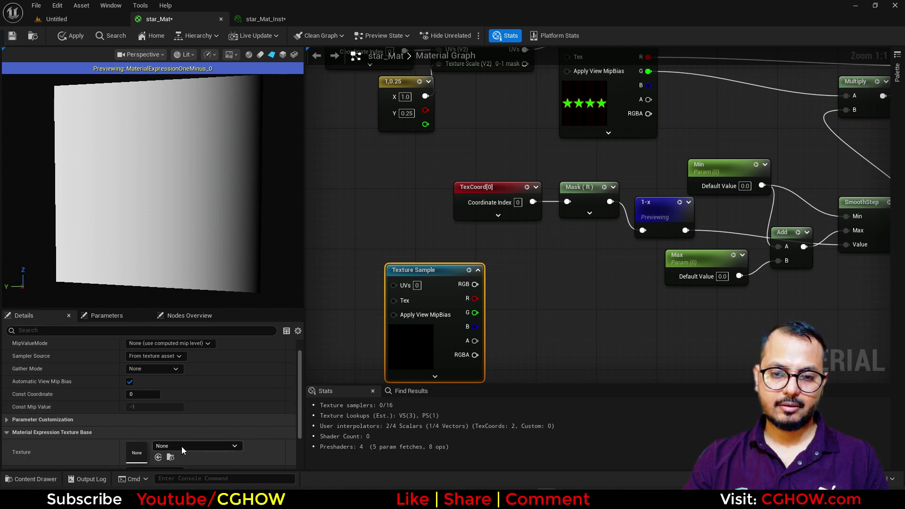
left_click(182, 445)
type("blur")
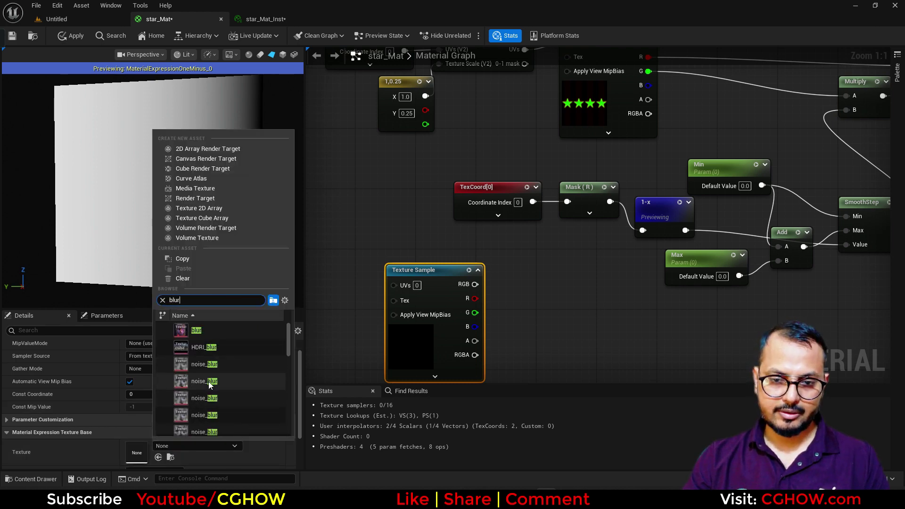
left_click(210, 382)
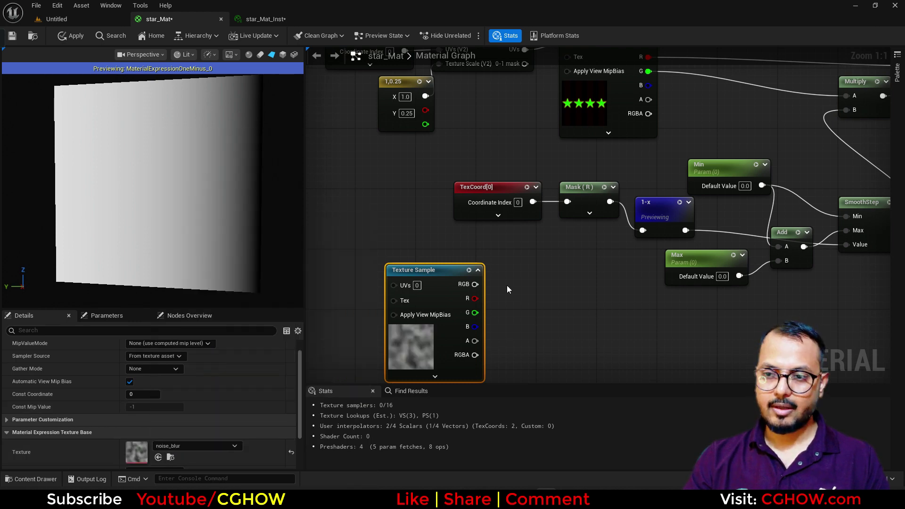
Connect the mask's TexCoord to a new Add node and move the noise Texture Sample away from it.
left_click_drag(465, 173, 480, 235)
left_click(475, 230)
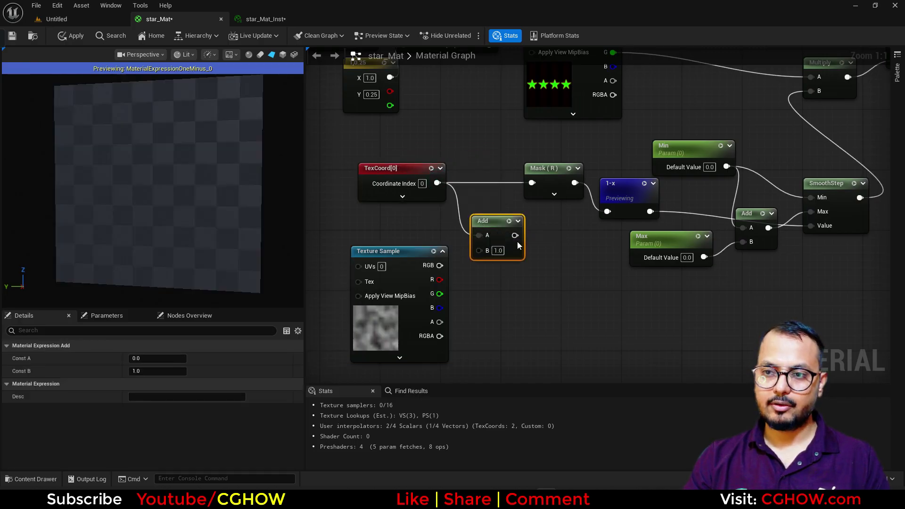
left_click_drag(367, 340, 330, 333)
left_click(440, 278)
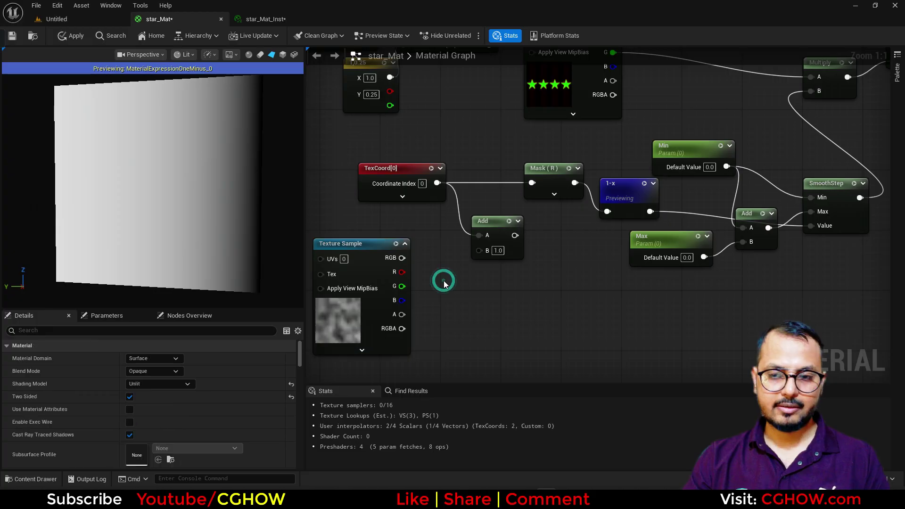
Change the noise Texture Sample's texture to noise_flamy_Tile.
left_click(353, 315)
left_click(177, 460)
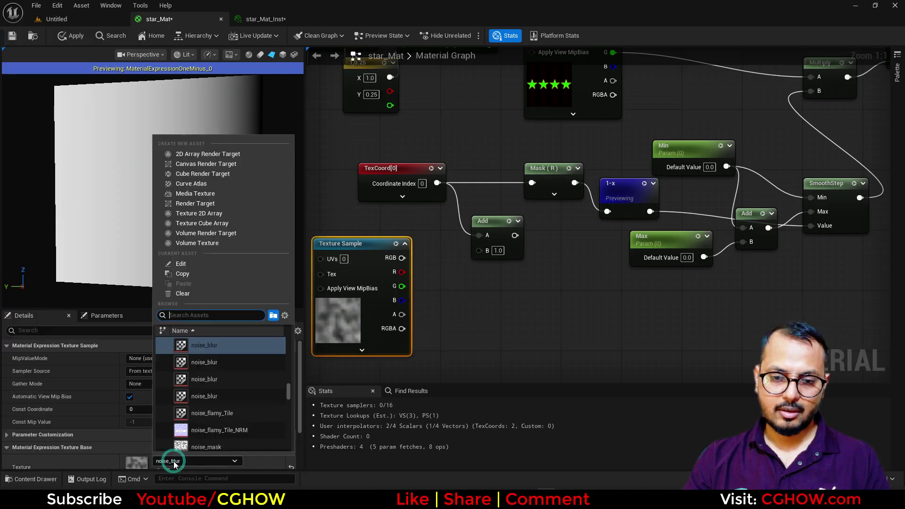
left_click(213, 364)
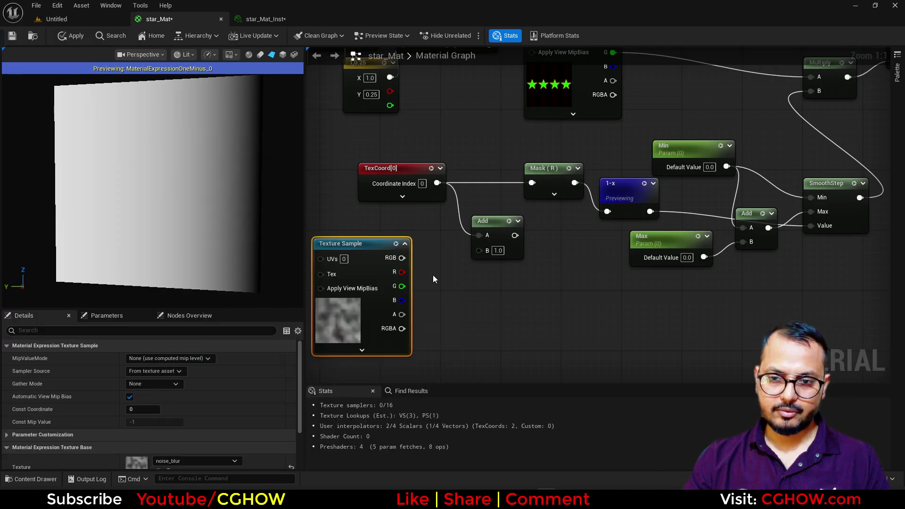
left_click(182, 462)
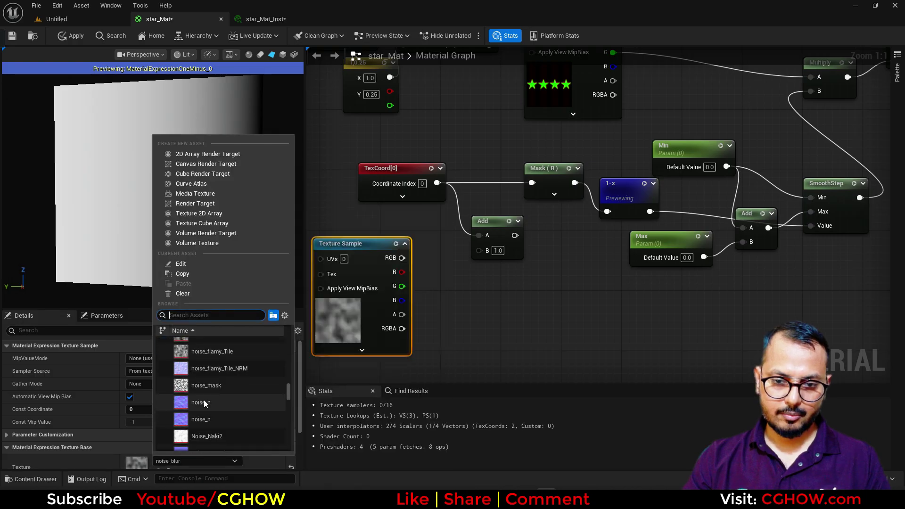
left_click(202, 353)
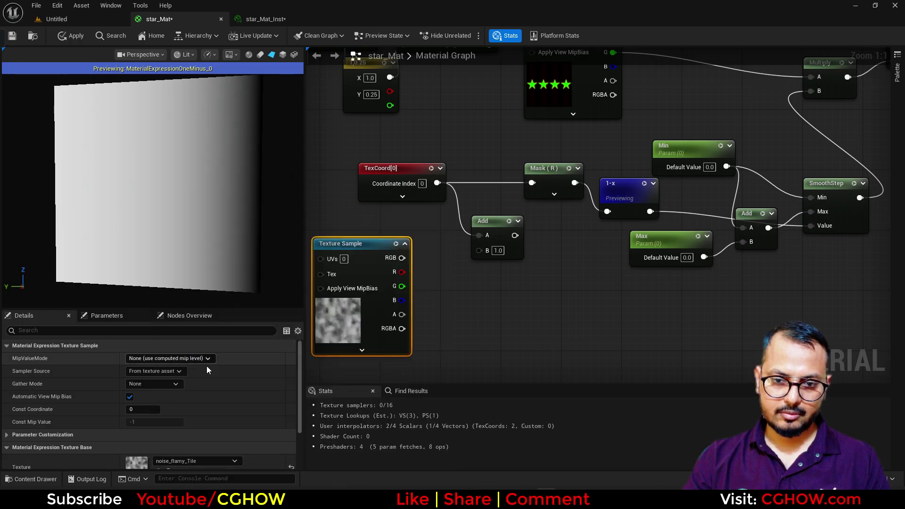
left_click(442, 287)
Route the noise texture's R output through a Multiply node into the Add node's B input, and feed Add into Mask (R).
left_click_drag(402, 272, 479, 250)
right_click_drag(468, 287, 466, 217)
left_click_drag(466, 218, 526, 254)
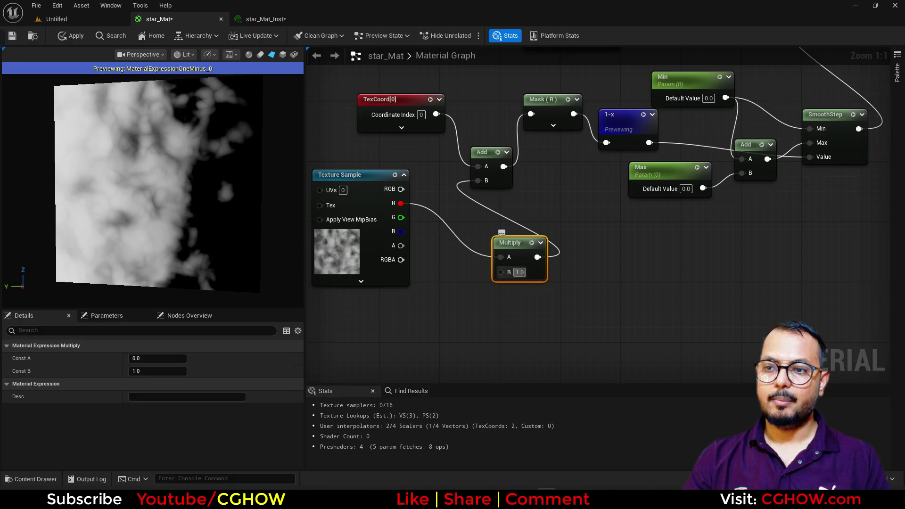
Create a scalar parameter named distort and connect it to the noise Multiply node's B input.
right_click(497, 269)
left_click(428, 292)
key("s")
left_click(427, 276)
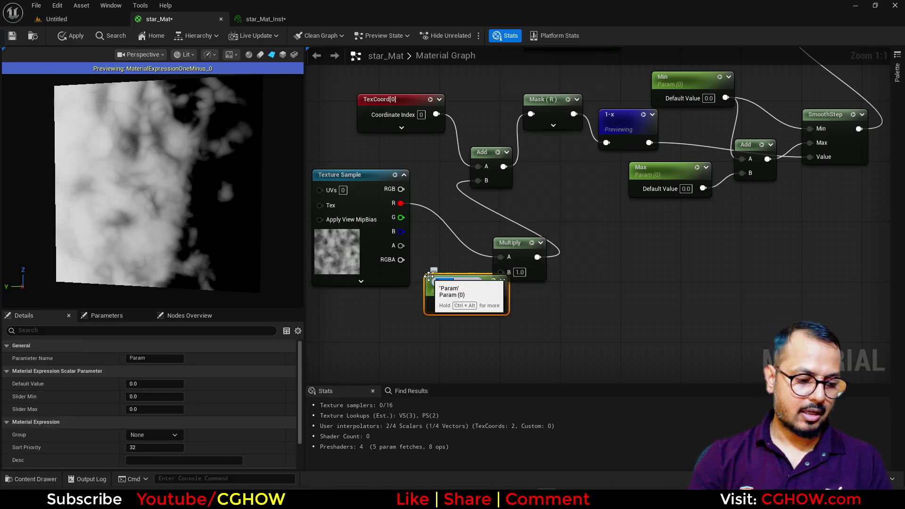
type("distort")
key("Return")
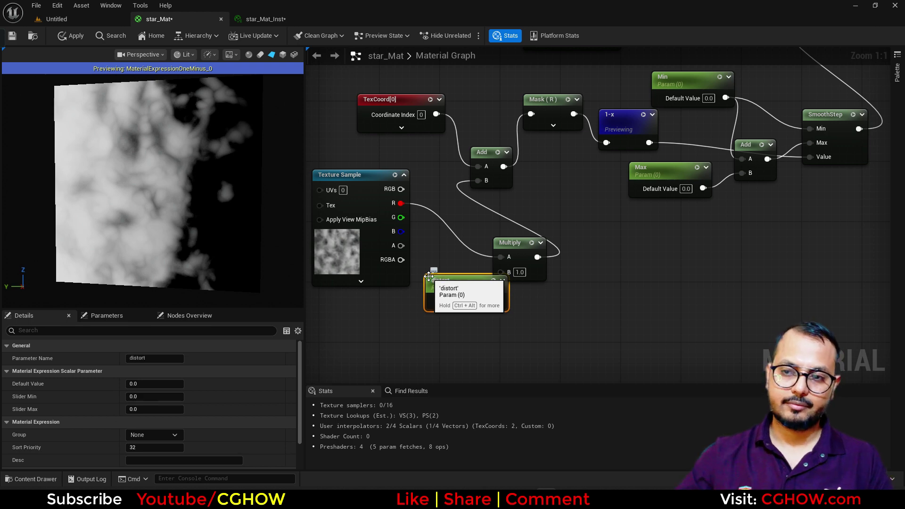
left_click_drag(499, 303, 448, 307)
double_click(448, 308)
right_click_drag(411, 262, 538, 288)
mouse_move(465, 274)
left_mouse_down()
mouse_move(470, 253)
mouse_move(457, 271)
left_mouse_up()
Add a TexCoord and a Multiply node, and connect them in sequence to the noise Texture Sample's UVs.
right_click_drag(401, 267, 469, 273)
key("u")
left_click(367, 195)
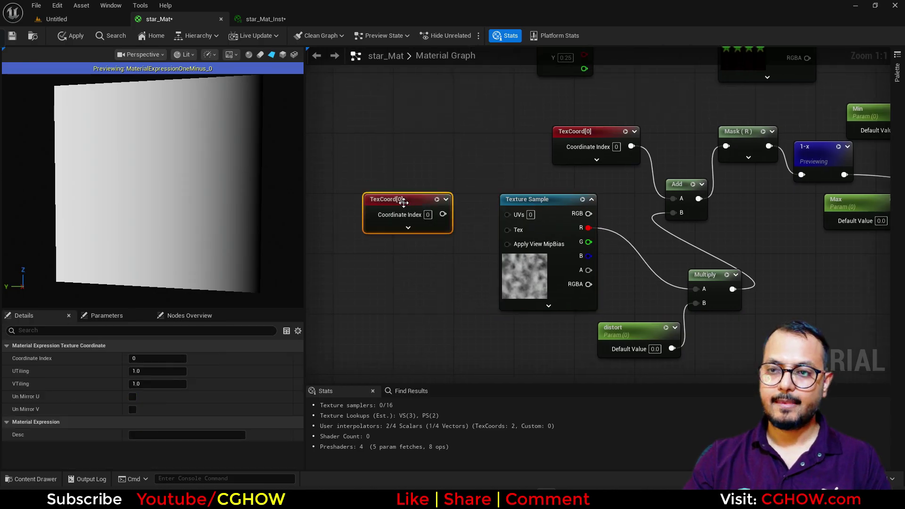
left_click_drag(401, 202, 357, 202)
key("m")
left_click(401, 187)
left_click_drag(427, 207, 510, 216)
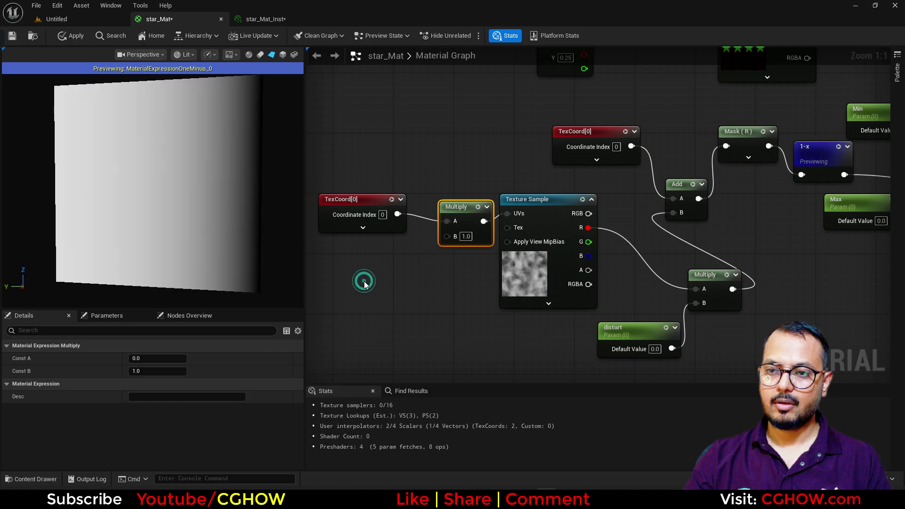
Create a scalar parameter noise_tile with default value 1 and connect it to the UV Multiply node's B input.
left_click(372, 281)
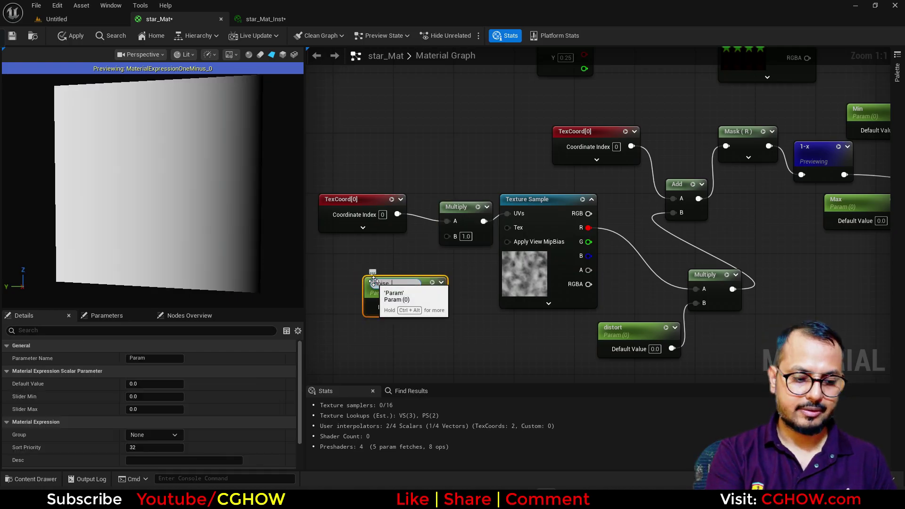
type("noise_tile")
key("Return")
left_click(421, 303)
type("1")
left_click_drag(438, 303, 447, 235)
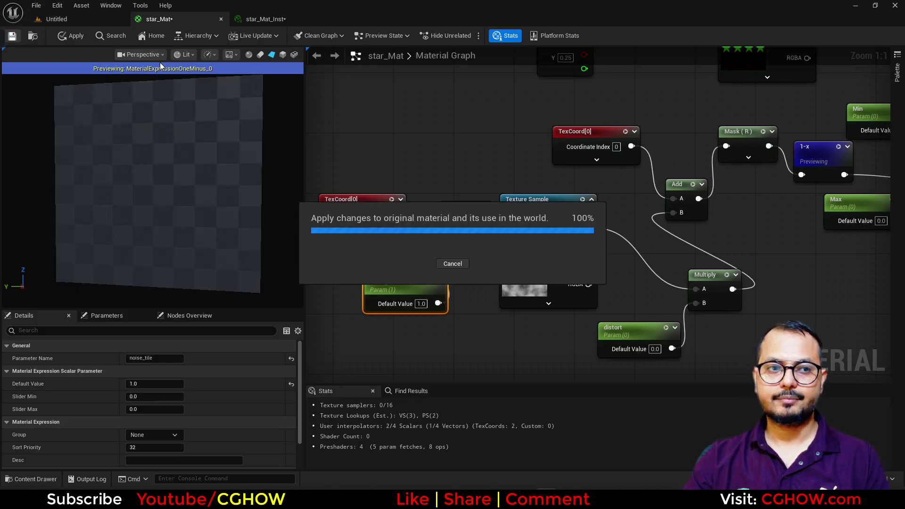
Override distort and noise_tile in star_Mat_Inst, setting distort to 0.064, Max to 0.136, Min to 0.424 and noise_tile to 1.
left_click(266, 19)
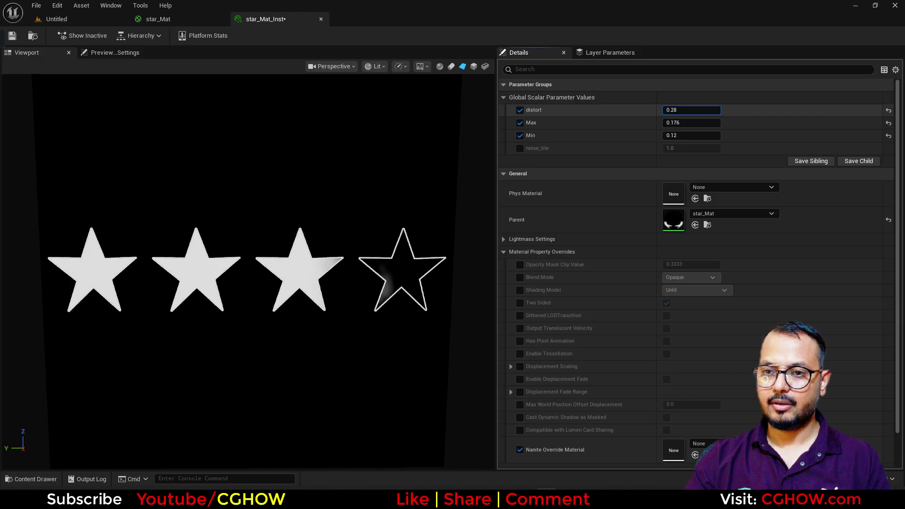
left_click(522, 148)
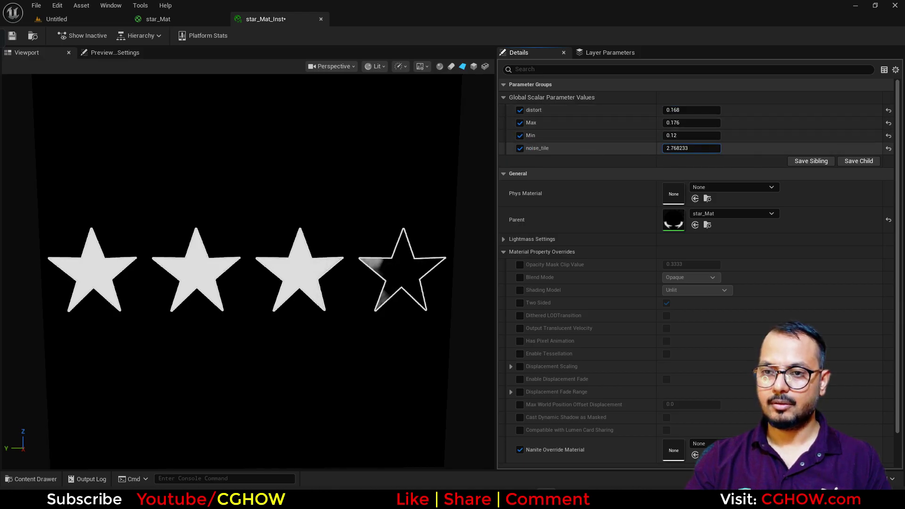
mouse_move(681, 134)
left_mouse_down()
mouse_move(706, 135)
mouse_move(678, 110)
mouse_move(692, 135)
mouse_move(724, 136)
mouse_move(680, 136)
left_mouse_up()
key("Return")
left_click_drag(679, 135, 703, 135)
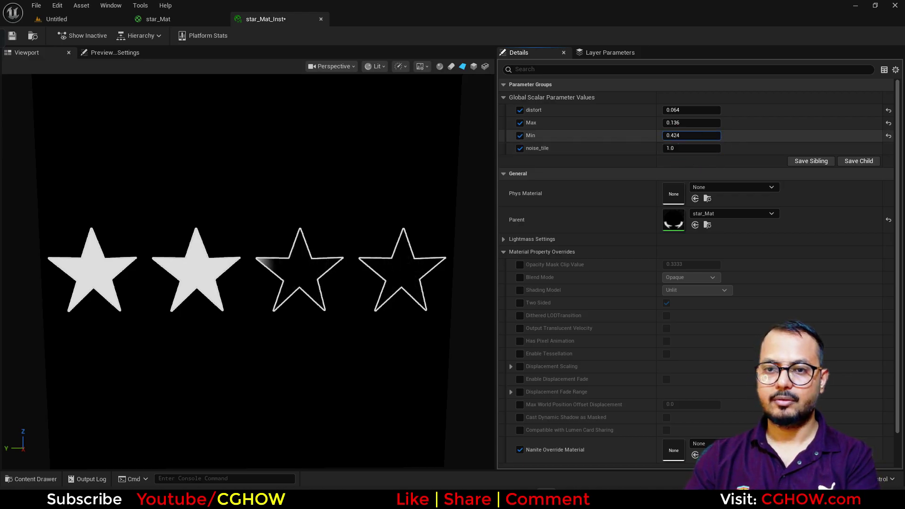
Set noise_tile to 2 and distort to 0.216 in star_Mat_Inst, and vary Min to test the distorted fill.
left_click(687, 152)
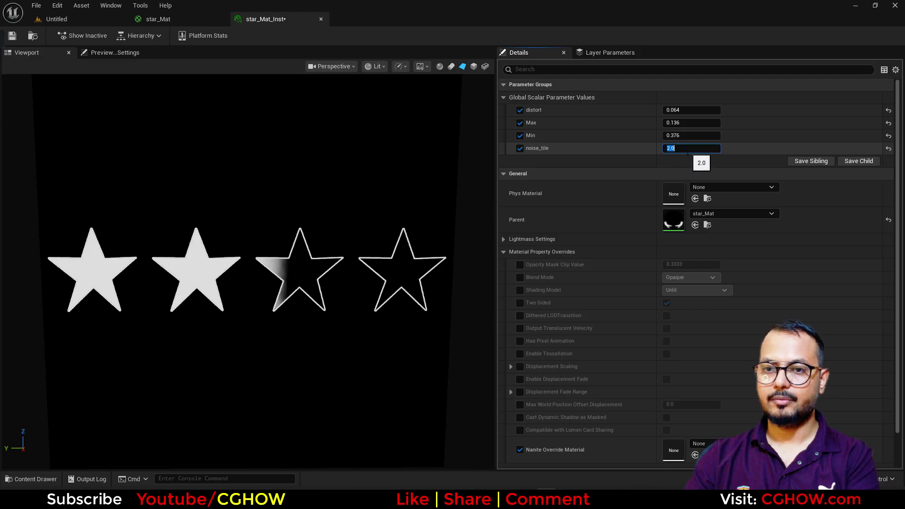
left_click(680, 110)
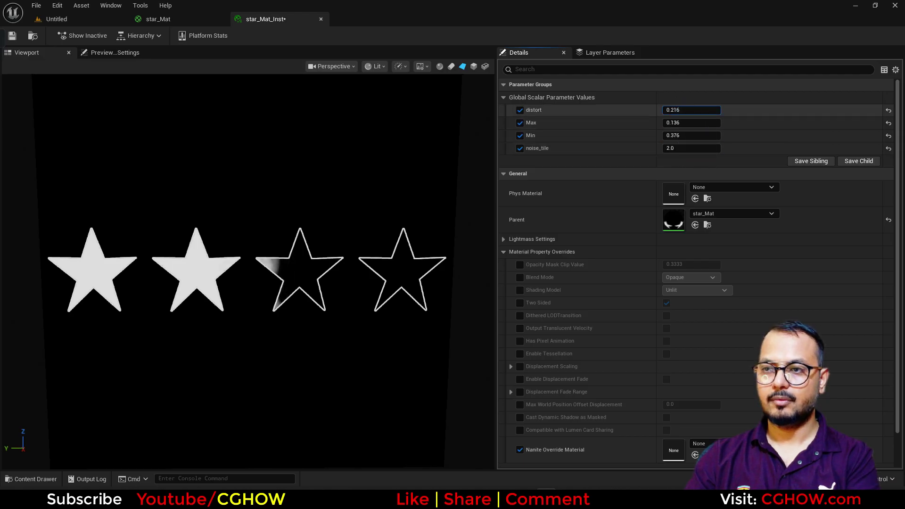
mouse_move(685, 136)
left_mouse_down()
mouse_move(715, 135)
mouse_move(655, 135)
mouse_move(684, 135)
left_mouse_up()
Tidy the star_Mat graph near the output and move the final Add node up to make room after the star-fill Multiply.
left_click(176, 21)
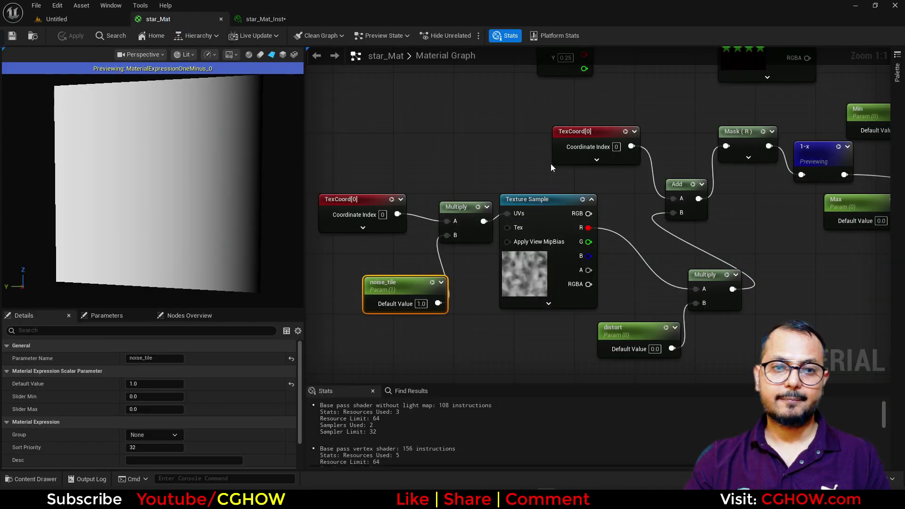
right_click_drag(679, 184, 424, 325)
right_click_drag(627, 244, 347, 329)
left_click_drag(706, 152, 790, 136)
right_click_drag(511, 275, 574, 264)
left_click_drag(563, 263, 560, 285)
right_click_drag(559, 284, 615, 86)
right_click_drag(645, 186, 515, 421)
left_click_drag(482, 300, 483, 271)
left_click(577, 184)
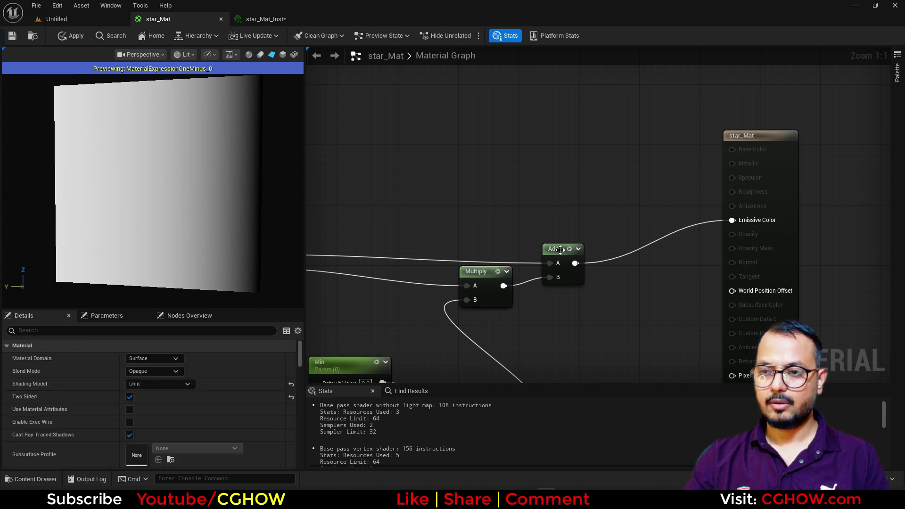
left_click_drag(556, 248, 617, 159)
Add a second Multiply node after the star-fill Multiply and connect the fill result to its A input.
key("m")
left_click(549, 263)
left_click_drag(502, 286, 559, 279)
right_click_drag(558, 299, 531, 217)
mouse_move(558, 219)
left_mouse_down()
mouse_move(561, 198)
mouse_move(572, 218)
left_mouse_up()
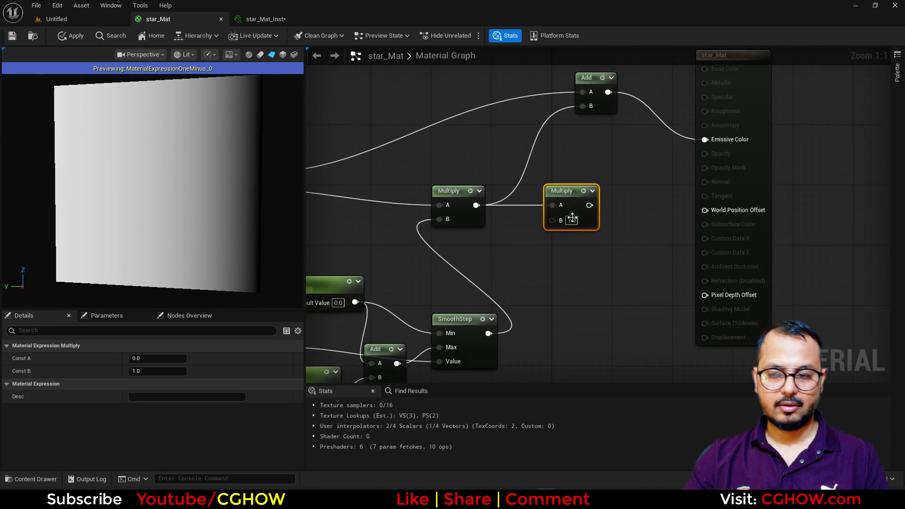
Add a Constant3Vector node below the new Multiply and set its color to orange-yellow (R 1.0, G 0.483419, B 0).
left_click(516, 257)
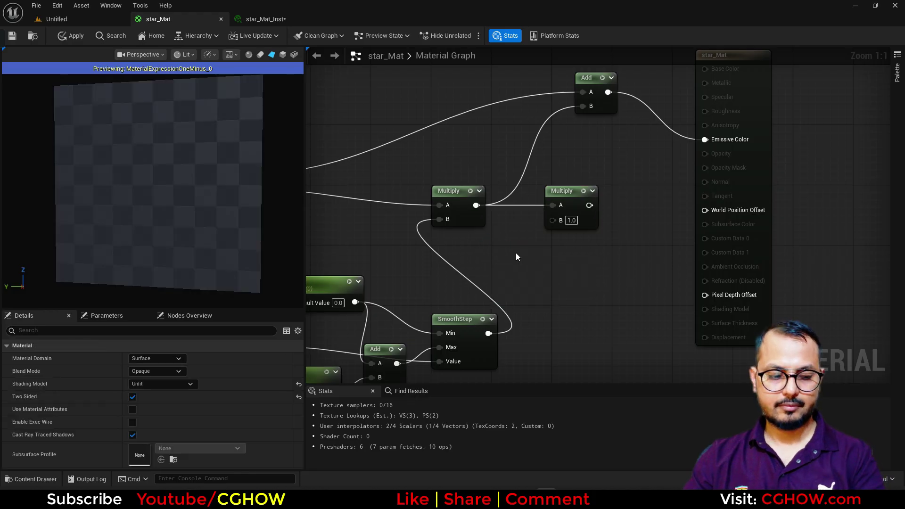
left_click(514, 249)
double_click(531, 289)
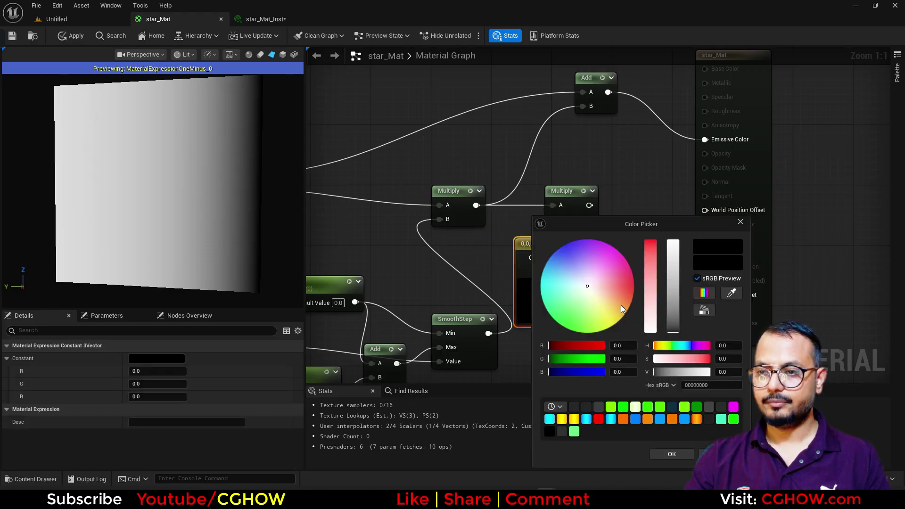
left_click_drag(621, 305, 628, 309)
left_click(670, 454)
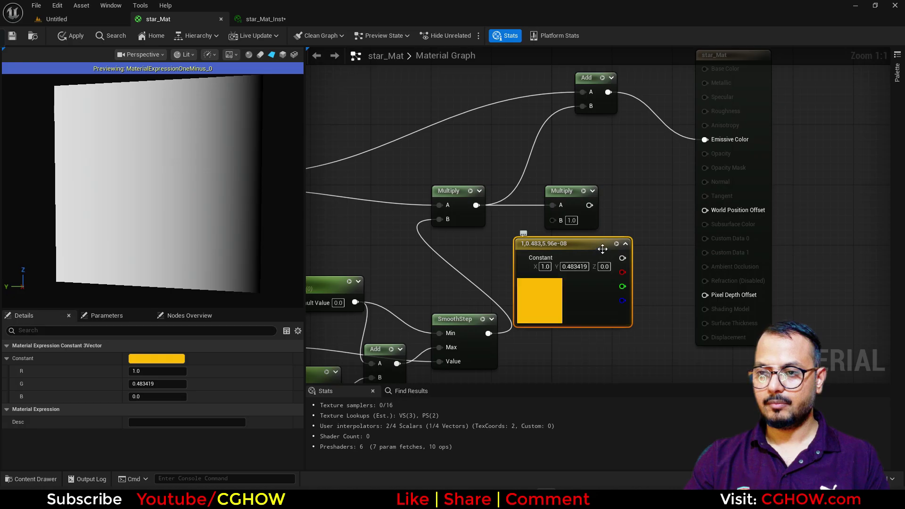
Convert the orange-yellow constant to a parameter named inside_Color and connect it to the new Multiply's B input.
right_click(576, 246)
left_click(637, 277)
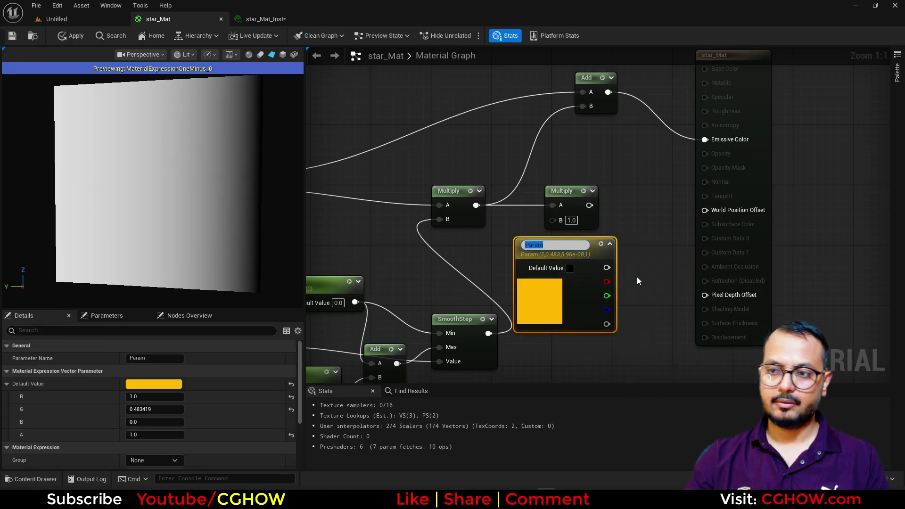
type("inside_")
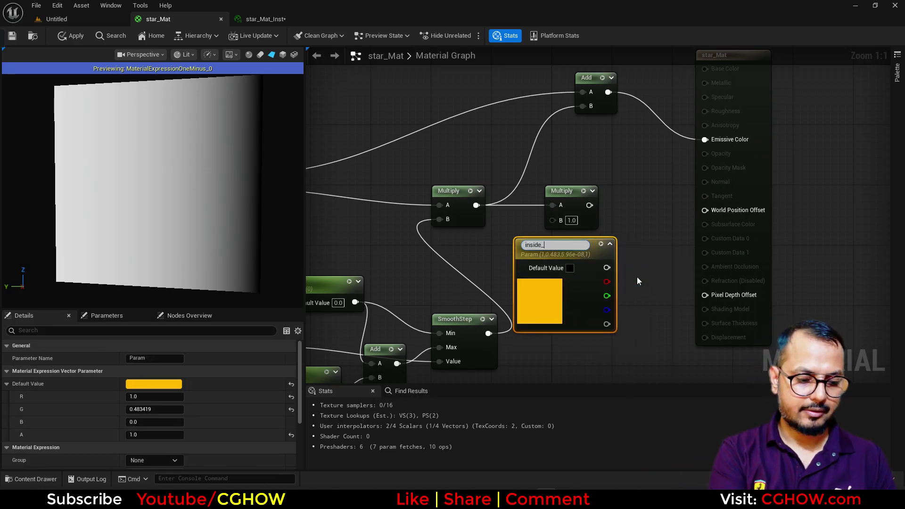
type("Color")
key("Return")
left_click_drag(607, 265, 553, 220)
Add a Multiply node above the fill branch and connect the star texture's R output to its B input.
right_click_drag(518, 143, 559, 233)
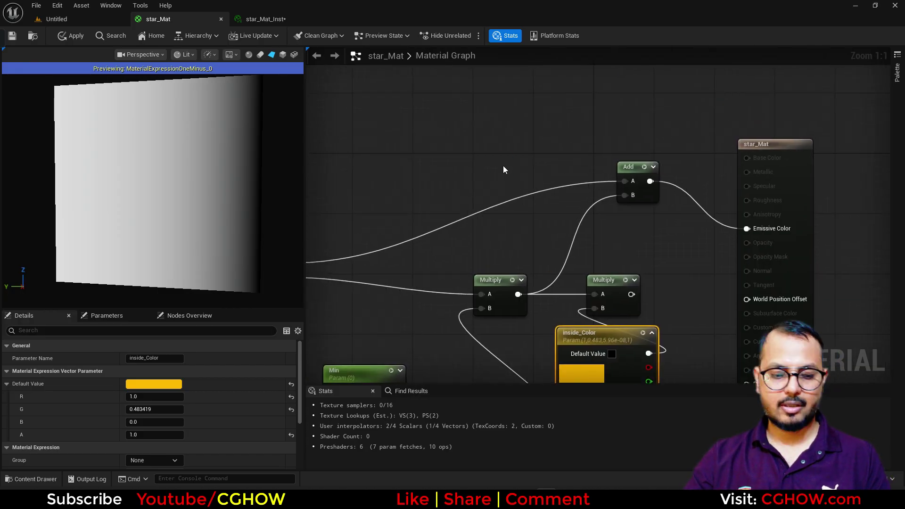
key("m")
left_click(495, 145)
right_click_drag(377, 217, 475, 216)
left_click_drag(381, 264, 602, 177)
right_click_drag(507, 159, 502, 177)
Add a Constant3Vector beside the outline Multiply, convert it to a parameter named edge_Color, and set its R value to 1.0.
left_click(448, 132)
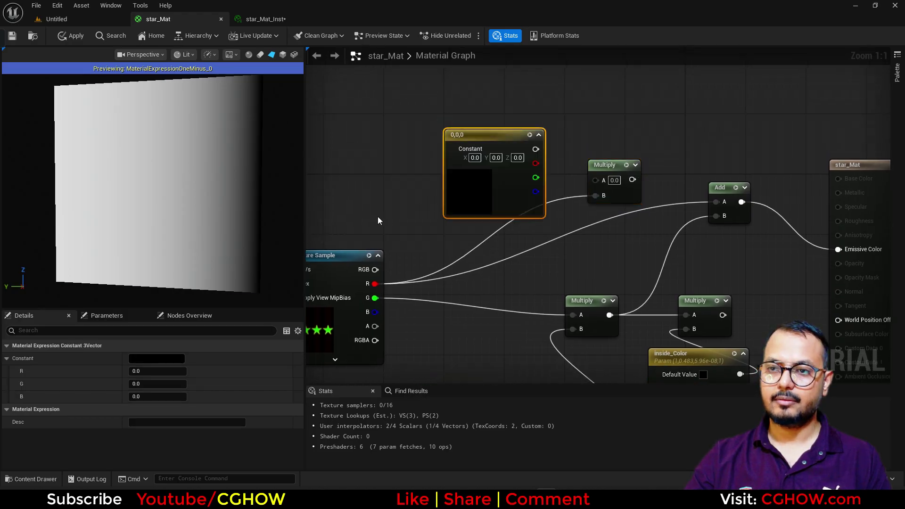
right_click(507, 137)
left_click(545, 167)
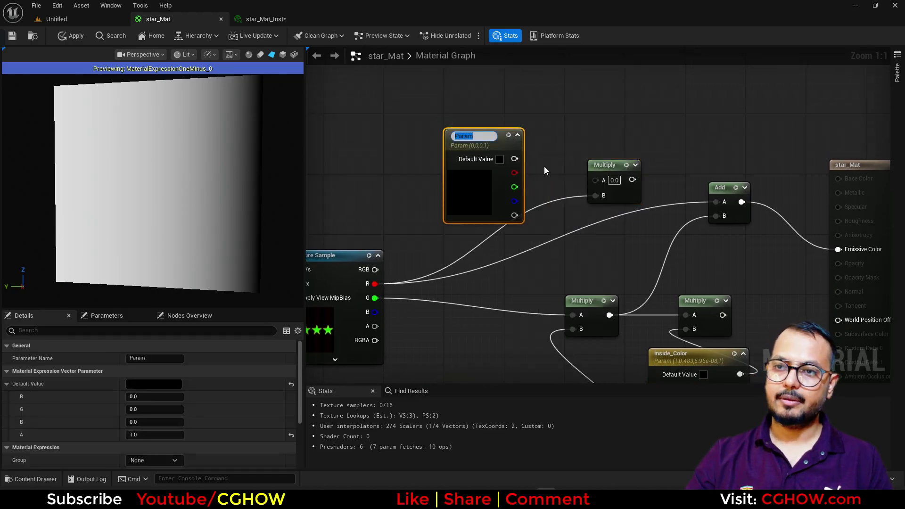
type("edge_Color")
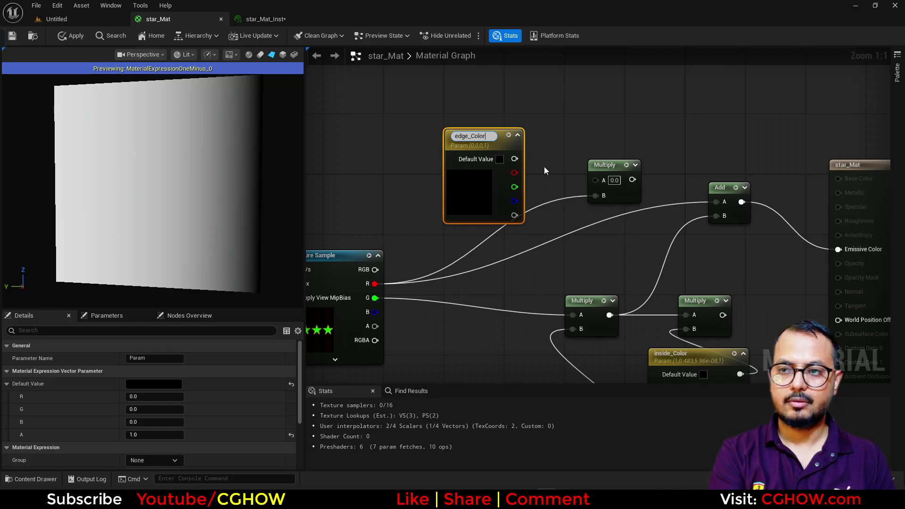
key("Return")
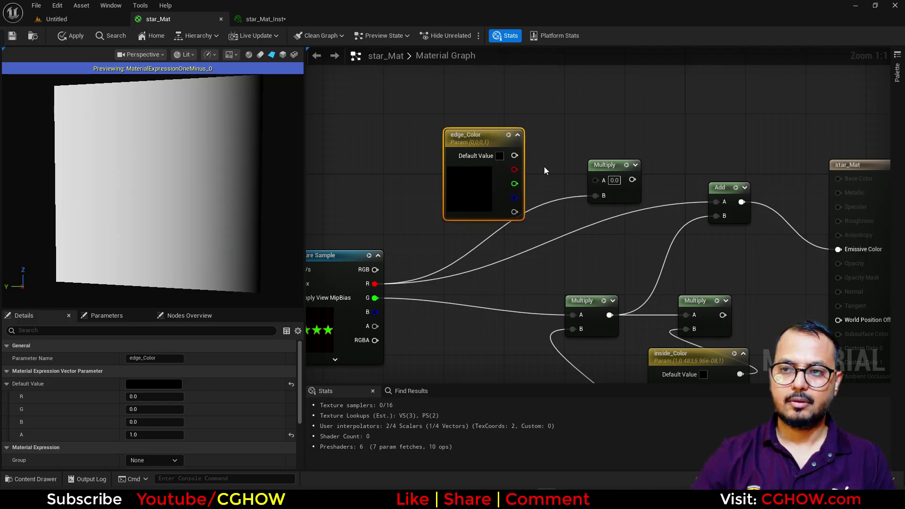
left_click_drag(146, 399, 179, 400)
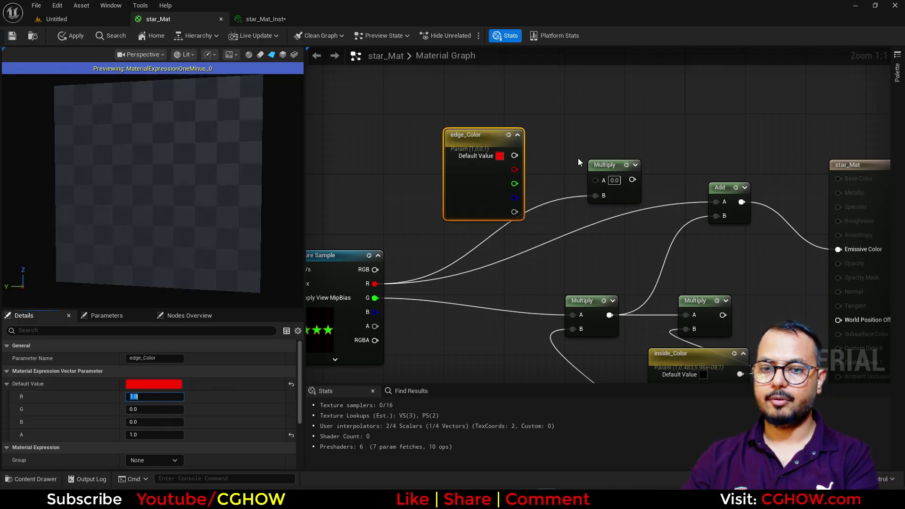
Wire edge_Color into the outline Multiply's A input, feed the outline and colored-fill Multiply results into the Add node, and save star_Mat.
left_click_drag(518, 156, 715, 201)
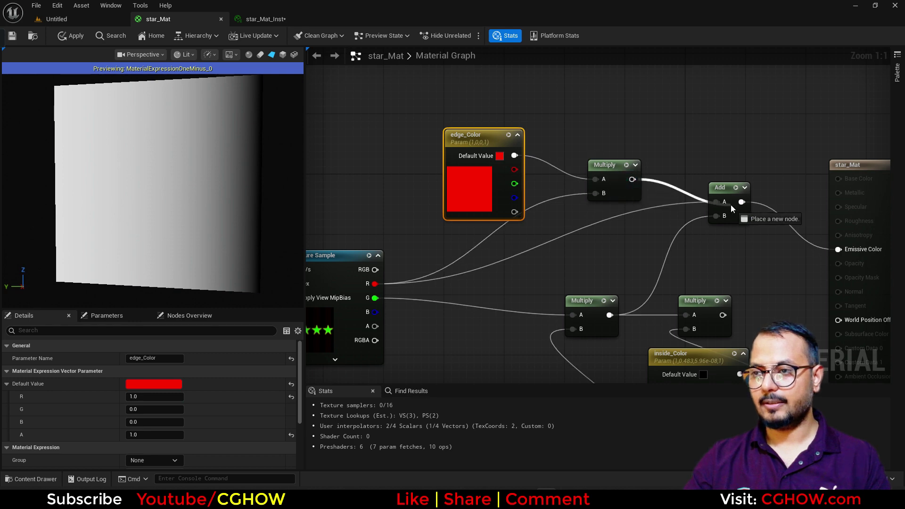
right_click_drag(721, 264, 675, 233)
left_click_drag(677, 283, 671, 184)
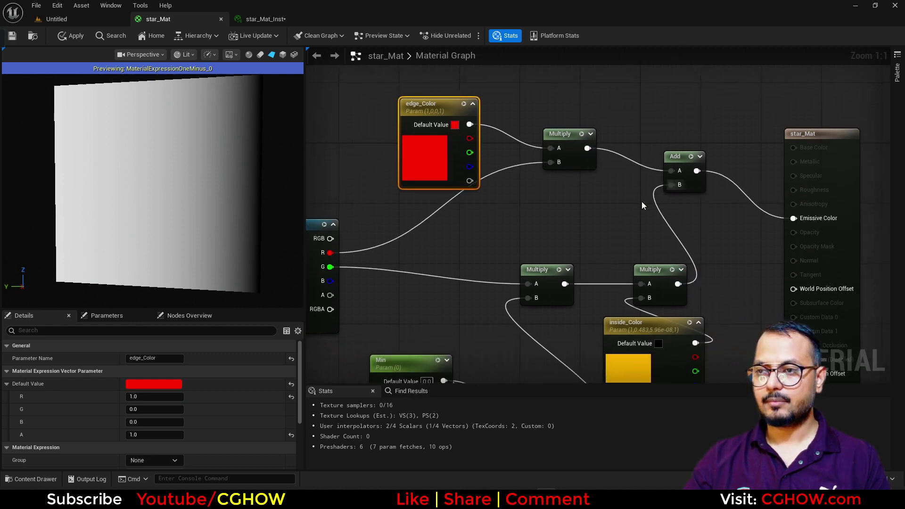
scroll(608, 212, "down", 2)
left_click(11, 35)
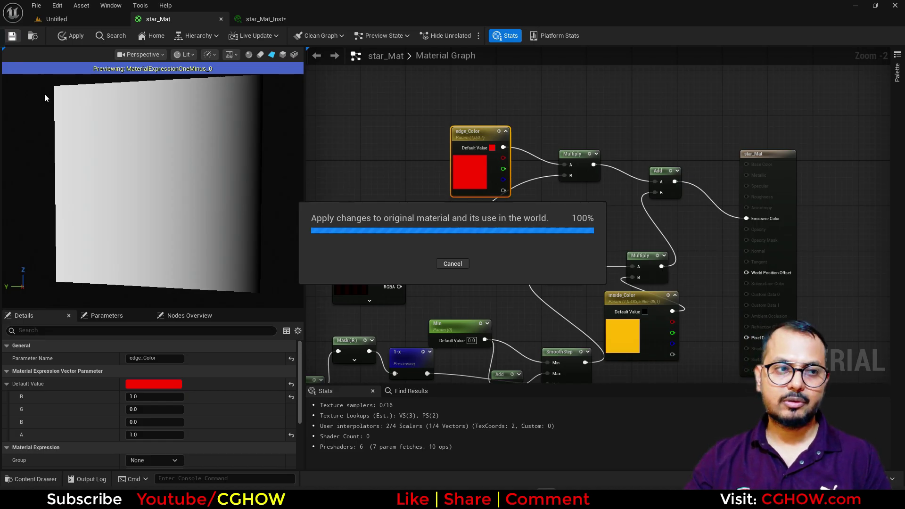
Override inside_Color and edge_Color in star_Mat_Inst, setting edge_Color to dark orange (R 0.191, G 0.062, B 0) and Min to 0.173974.
left_click(278, 19)
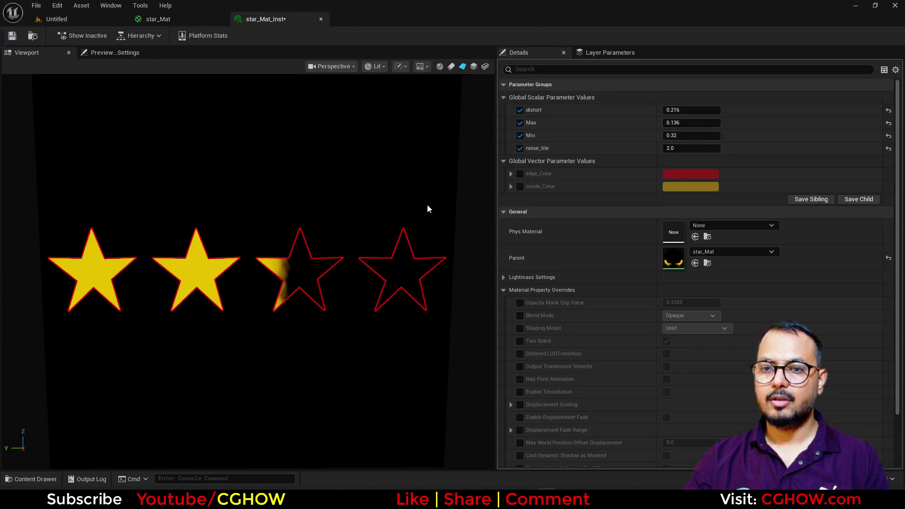
left_click(519, 186)
left_click(519, 174)
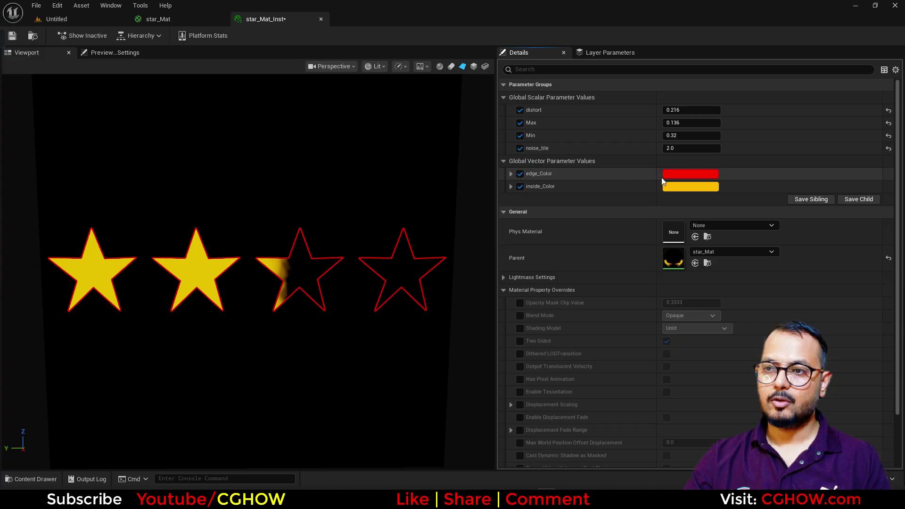
left_click(668, 174)
left_click(768, 261)
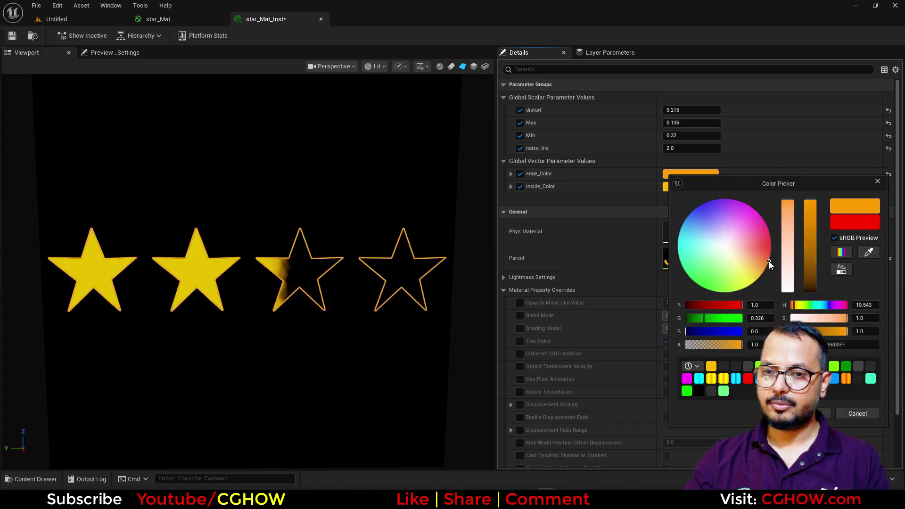
left_click_drag(837, 332, 801, 332)
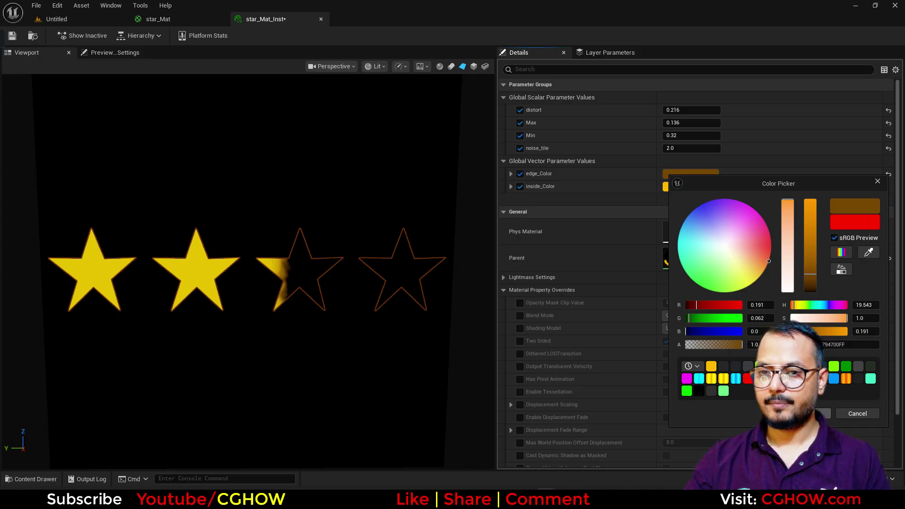
left_click(815, 411)
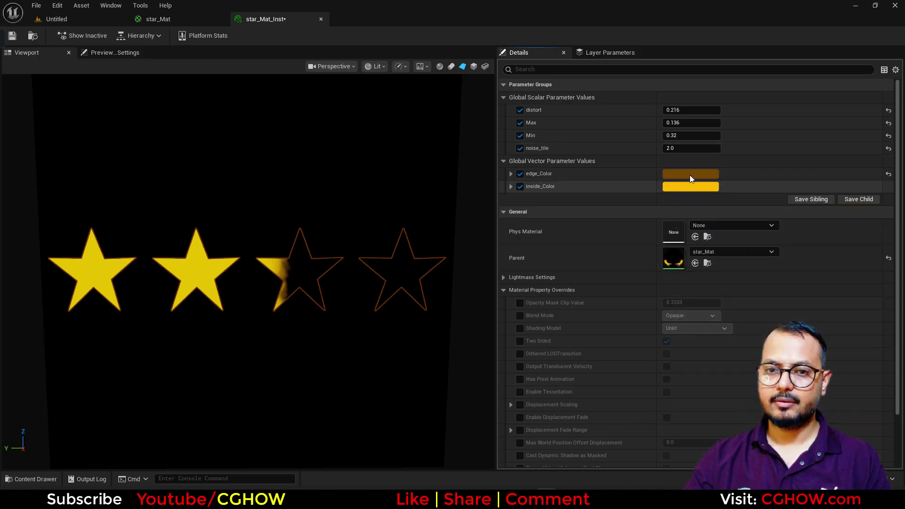
mouse_move(684, 135)
left_mouse_down()
mouse_move(721, 135)
mouse_move(650, 135)
mouse_move(702, 136)
mouse_move(684, 136)
left_mouse_up()
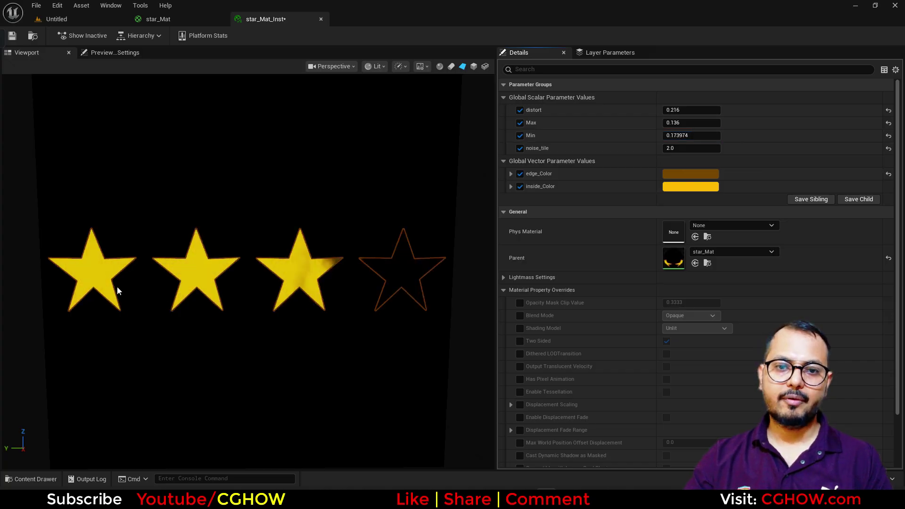
Return to the star_Mat graph and move the output node, the colored-fill Multiply and inside_Color outward to make room.
left_click(199, 21)
scroll(480, 253, "down", 3)
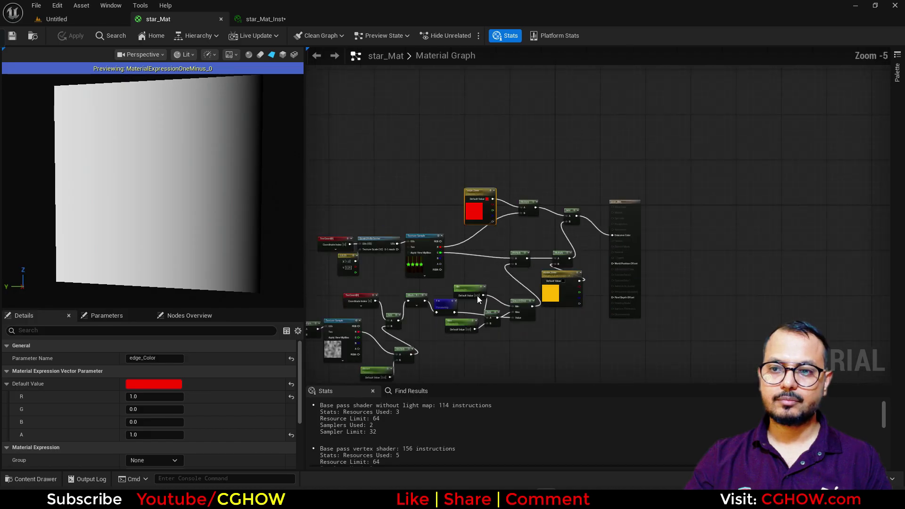
right_click_drag(416, 308, 491, 224)
scroll(410, 287, "up", 2)
scroll(542, 247, "down", 1)
right_click_drag(637, 246, 535, 299)
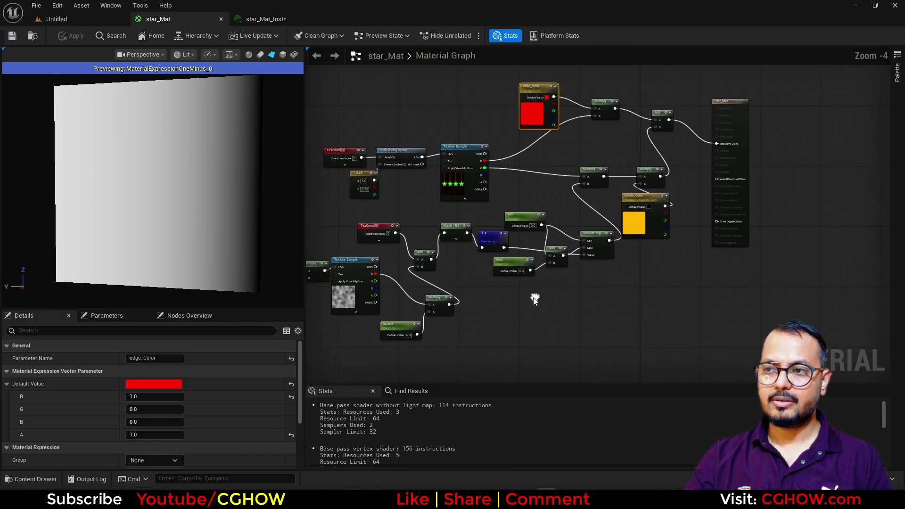
left_click_drag(743, 127, 825, 121)
left_click_drag(663, 183, 762, 179)
left_click_drag(636, 198, 693, 228)
Add a Multiply node below the SmoothStep and connect the noise texture's R output to its B input.
left_click(542, 311)
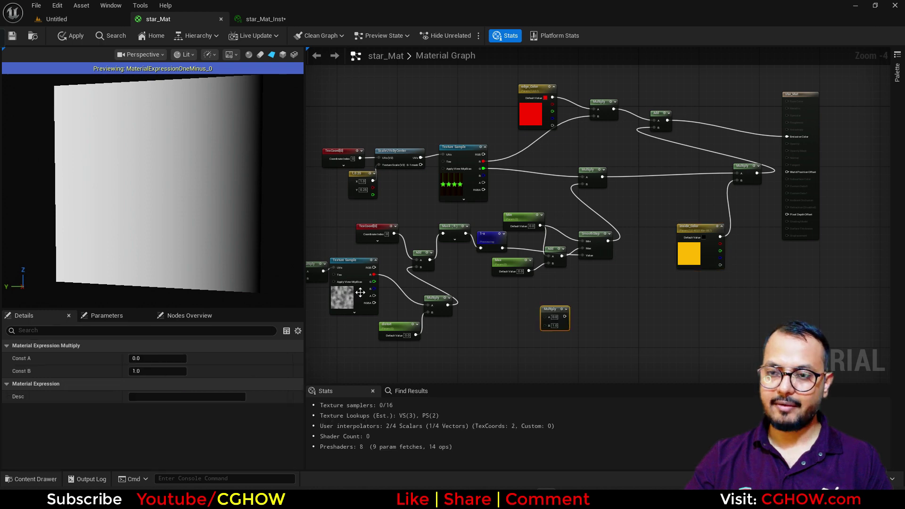
left_click_drag(374, 275, 548, 326)
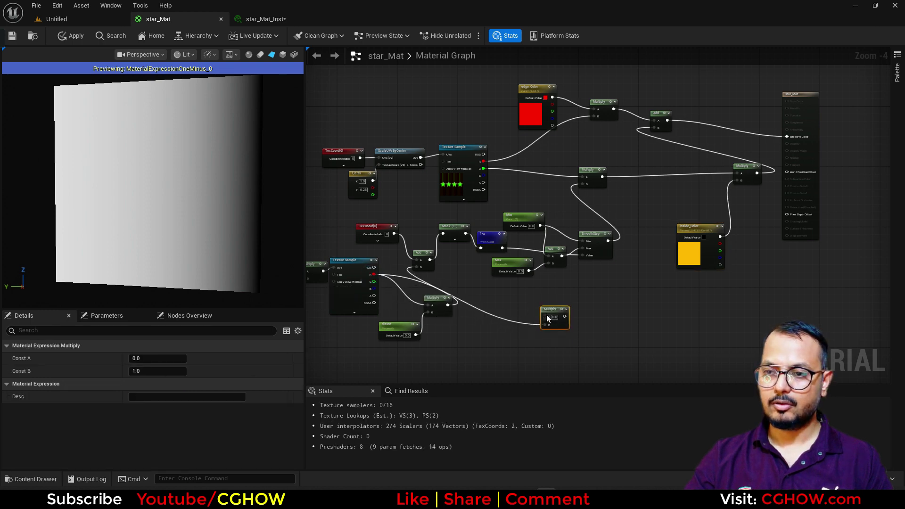
left_click(260, 19)
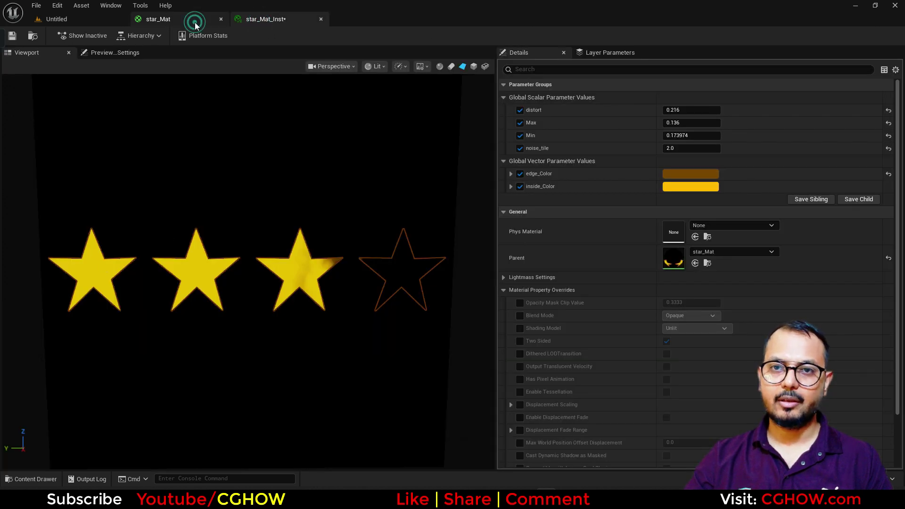
left_click(157, 18)
Insert the noise Multiply between the star-fill Multiply and the inside_Color Multiply, apply the material, and check star_Mat_Inst.
right_click_drag(642, 299, 631, 278)
right_click_drag(617, 248, 502, 279)
left_click_drag(460, 330, 485, 185)
left_click_drag(427, 163, 666, 152)
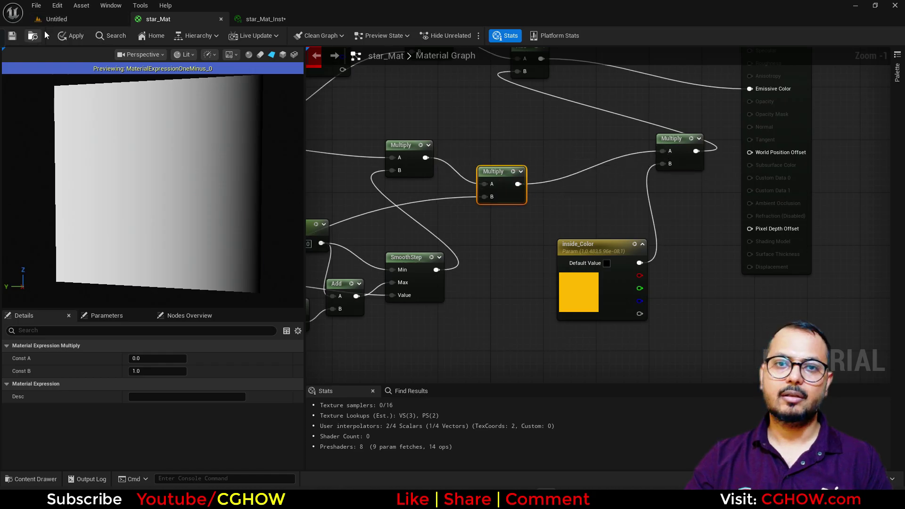
left_click(71, 35)
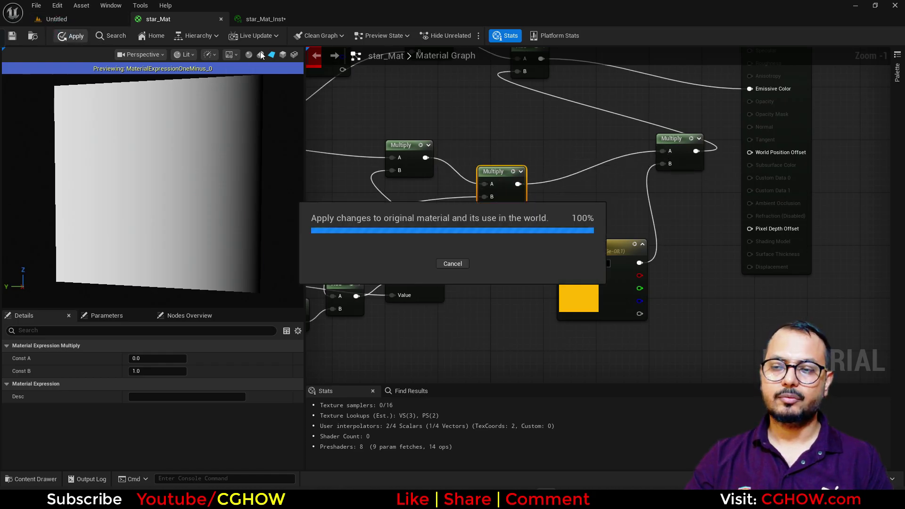
left_click(278, 22)
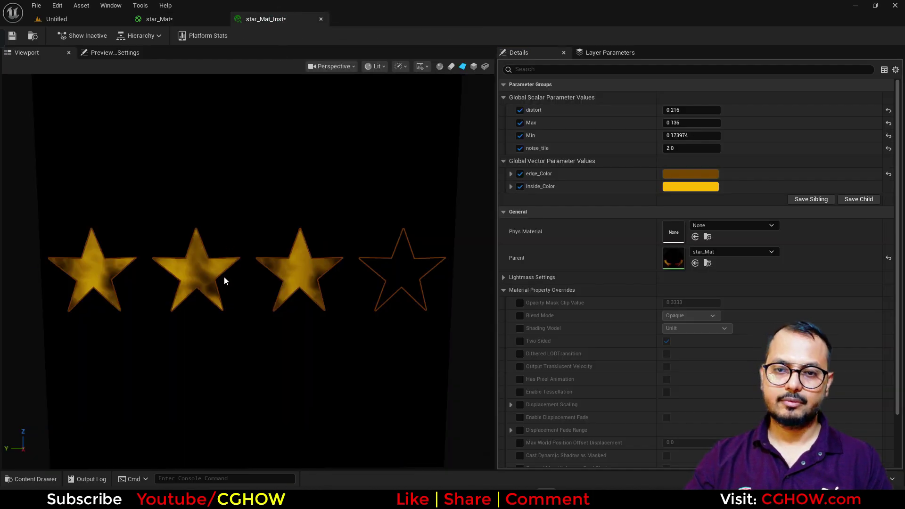
Return to the star_Mat graph and add a Texture Sample node in the empty area below the SmoothStep.
left_click(185, 21)
scroll(365, 241, "down", 2)
right_click_drag(402, 281, 536, 207)
left_click(482, 251)
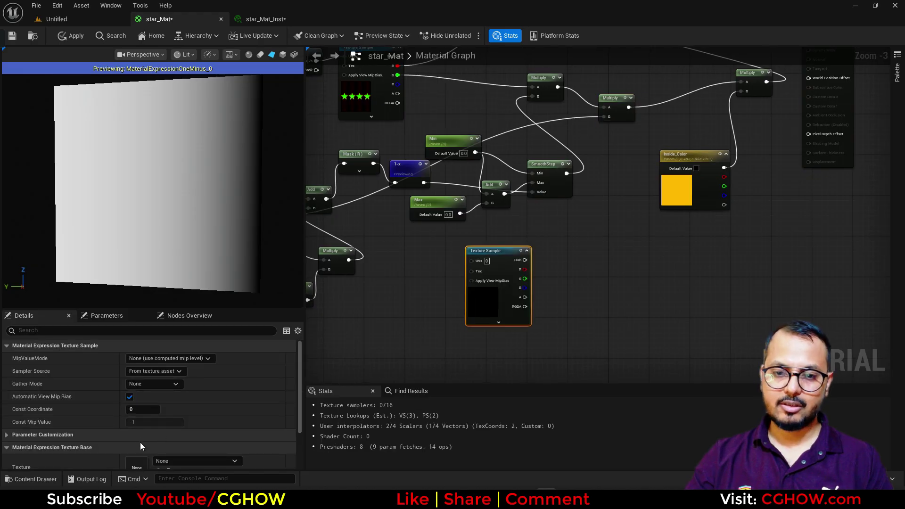
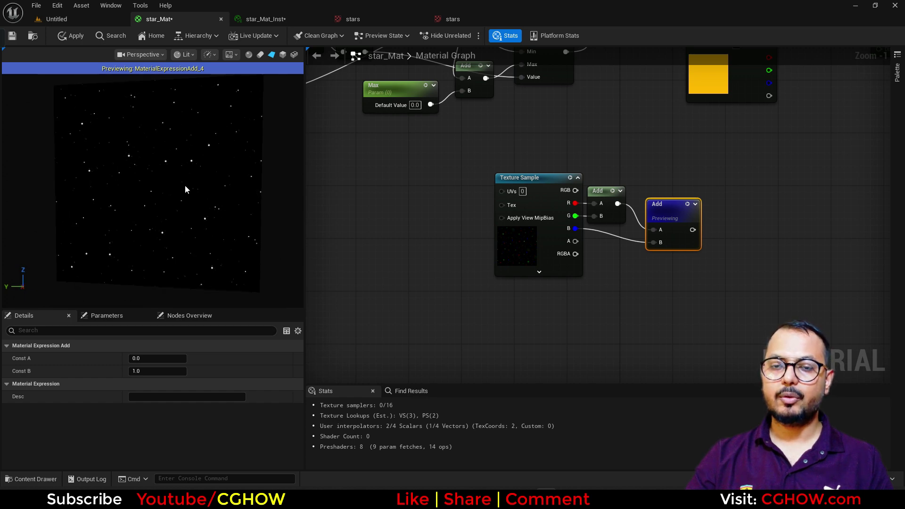
Search the node list for "chaos", add a NormalFromHeightmapChaos node near the stars Texture Sample, and open its function graph.
right_click_drag(453, 298, 477, 231)
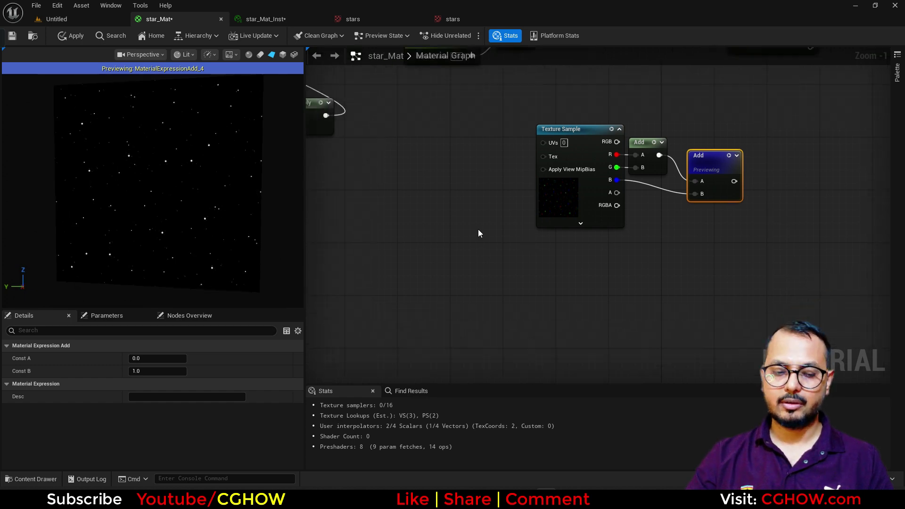
right_click(471, 231)
type("chaos")
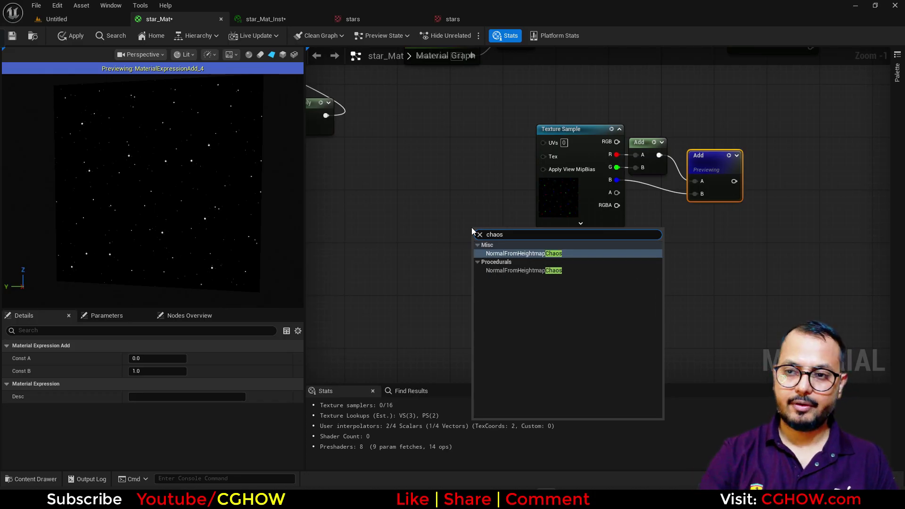
left_click(506, 255)
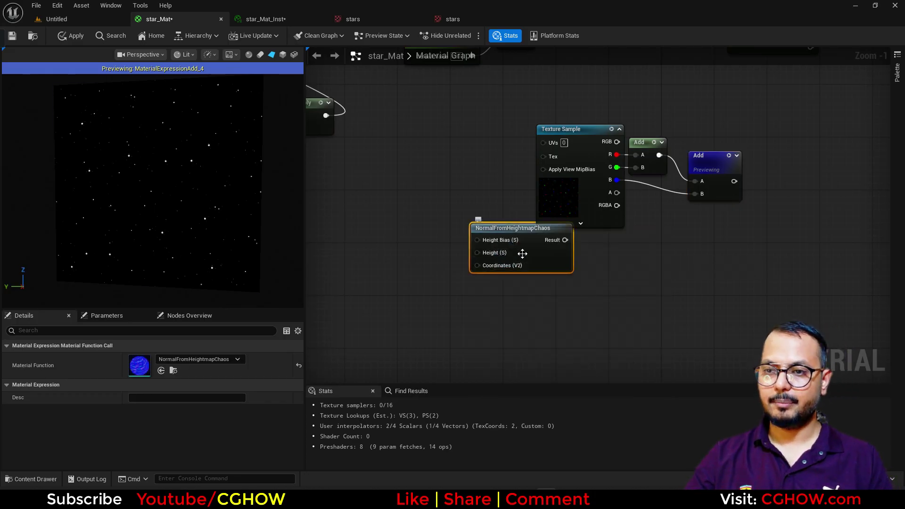
left_click_drag(520, 253, 449, 263)
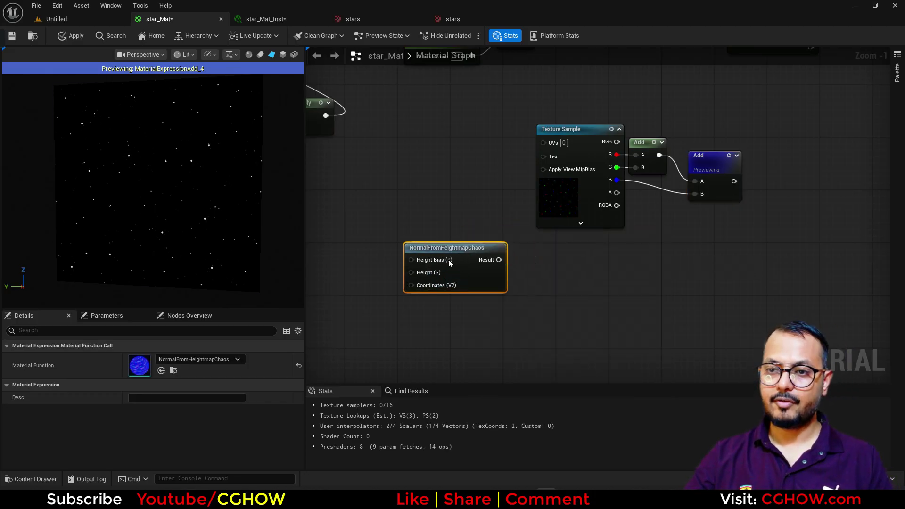
double_click(411, 242)
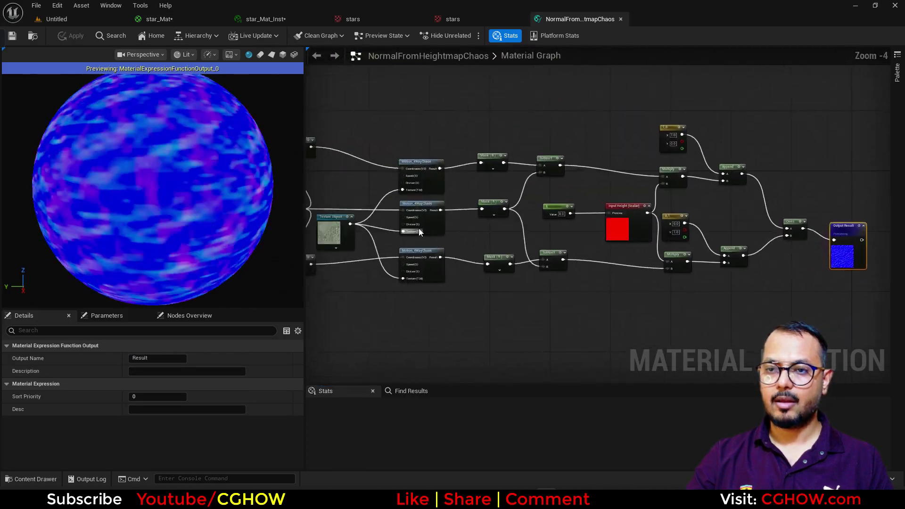
Copy the middle Motion_4WayChaos node from the function graph, close the function and stars texture editors, and return to star_Mat.
scroll(419, 231, "up", 4)
left_click(447, 225)
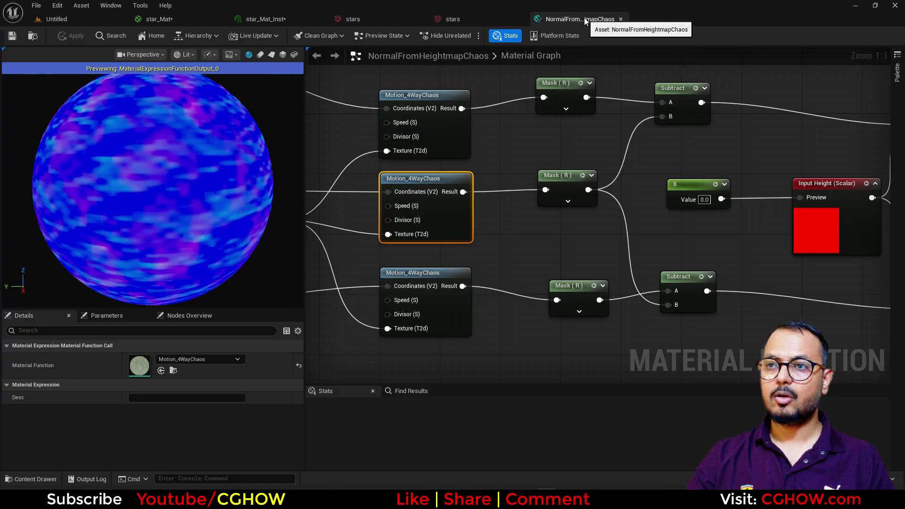
left_click(620, 18)
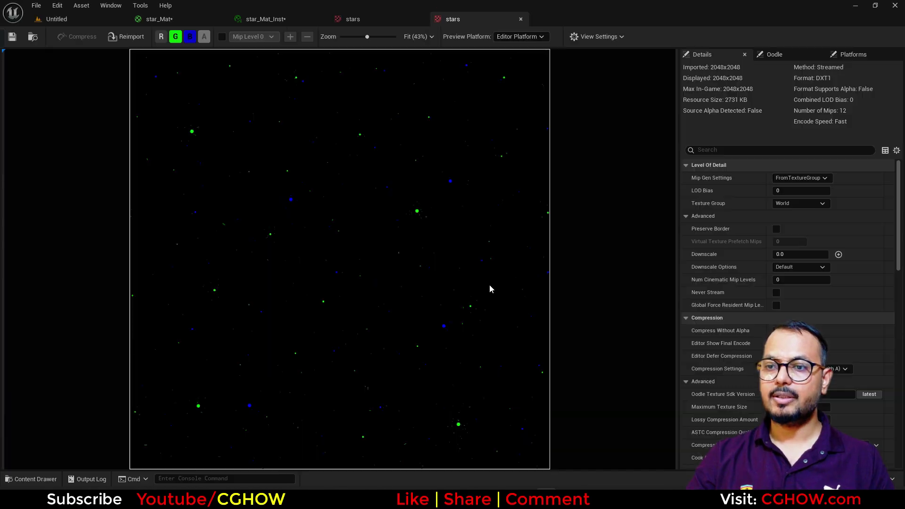
middle_click(393, 21)
left_click(185, 21)
Paste the Motion_4WayChaos node below the stars Texture Sample in star_Mat and delete the NormalFromHeightmapChaos node.
left_click(506, 316)
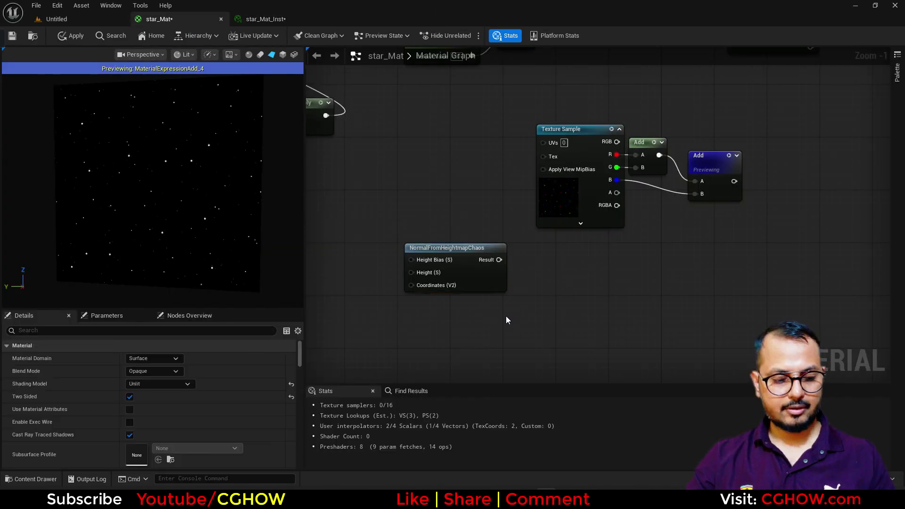
key("ctrl+v")
left_click(462, 255)
key("Delete")
left_click_drag(541, 326, 529, 296)
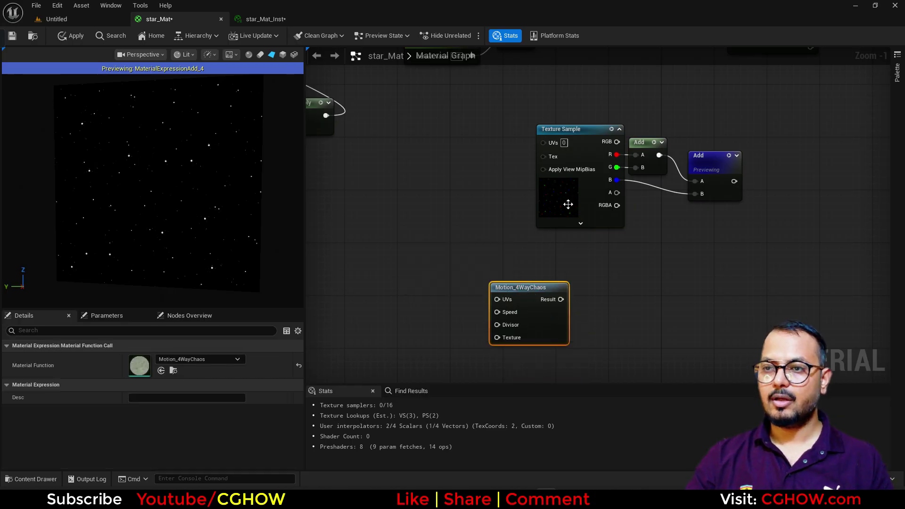
Move the stars Texture Sample away from the Add nodes and break its R, G and B output links.
left_click_drag(567, 204, 461, 212)
scroll(525, 315, "up", 1)
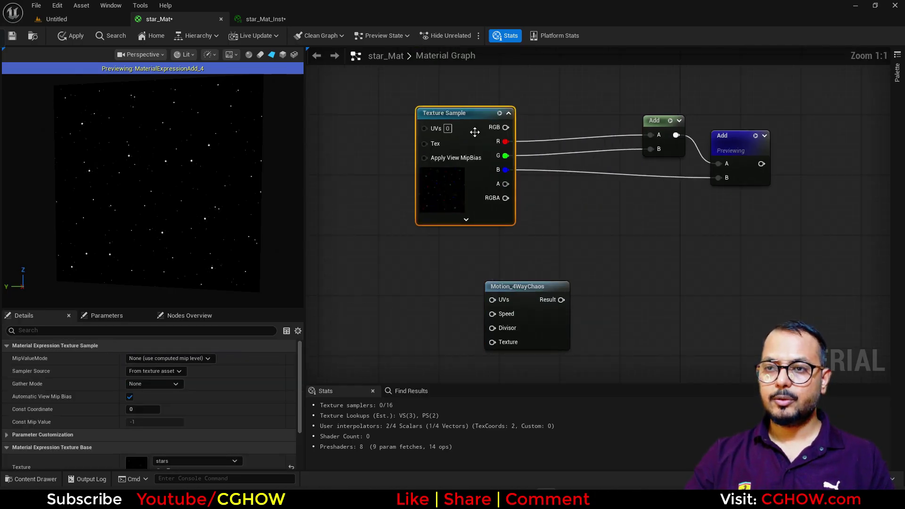
left_click(505, 141, "alt")
left_click(505, 156, "alt")
left_click(505, 170, "alt")
Convert the stars Texture Sample to a Texture Object and connect it to the Texture input of Motion_4WayChaos.
right_click(478, 124)
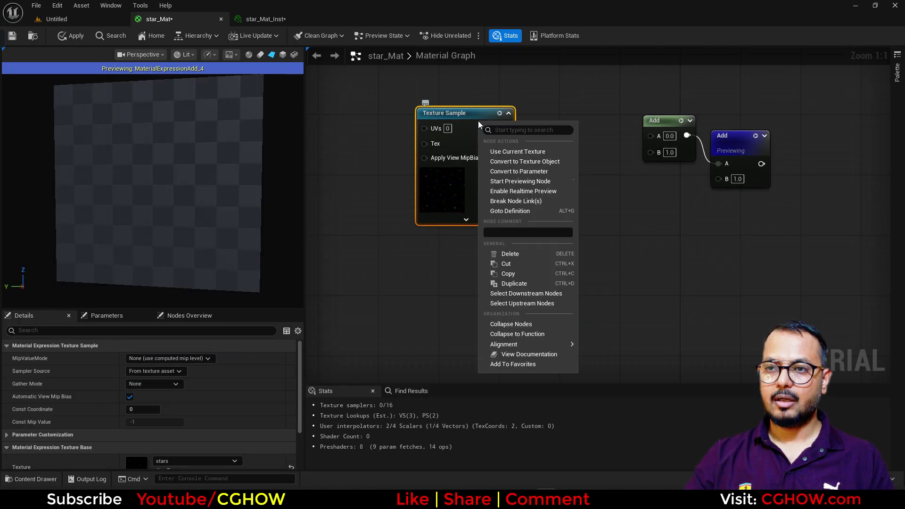
left_click(524, 161)
left_click_drag(473, 166, 498, 325)
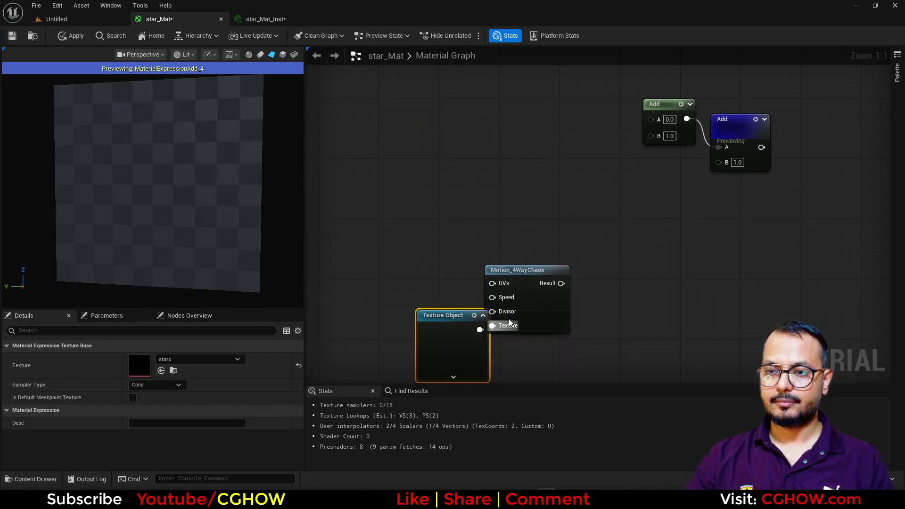
Add BreakOutFloat3Components after Motion_4WayChaos, connecting R and G to the first Add and B to the second Add.
left_click_drag(710, 124, 669, 141)
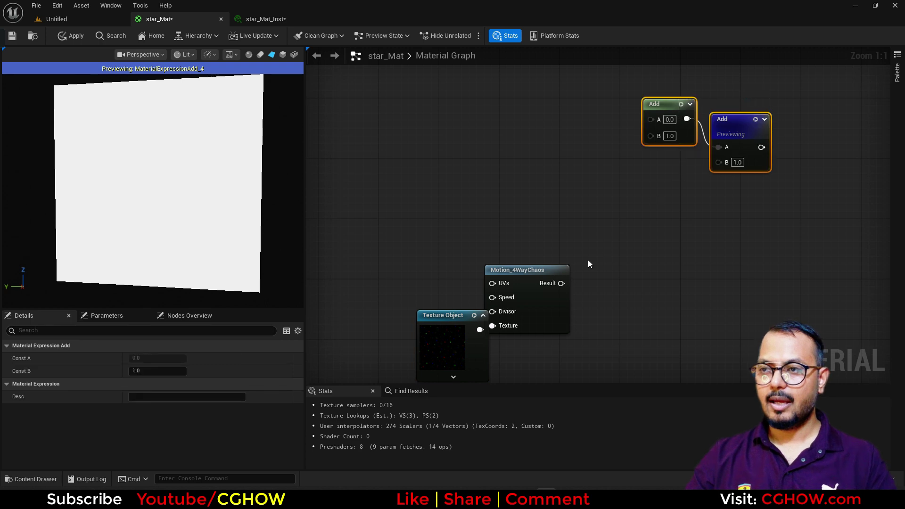
right_click_drag(581, 274, 530, 244)
left_click_drag(522, 244, 531, 226)
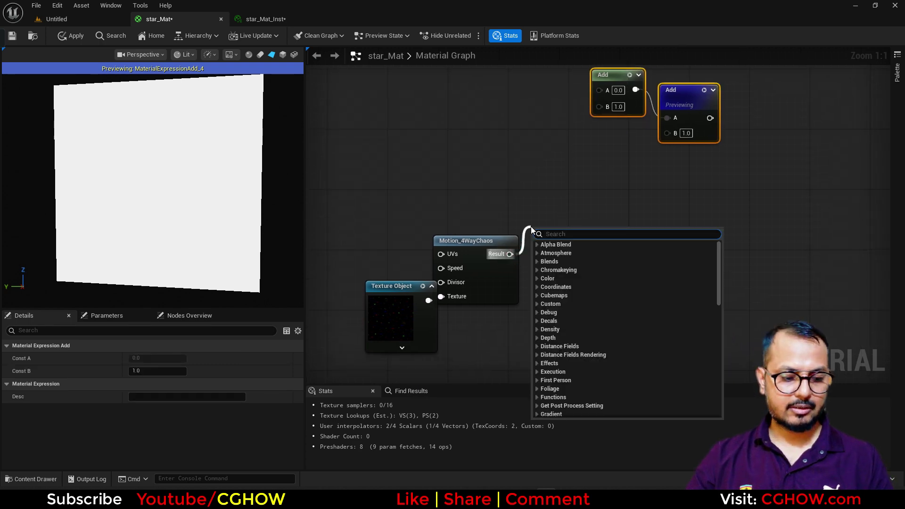
type("breakout")
left_click(586, 261)
left_click_drag(630, 239, 599, 89)
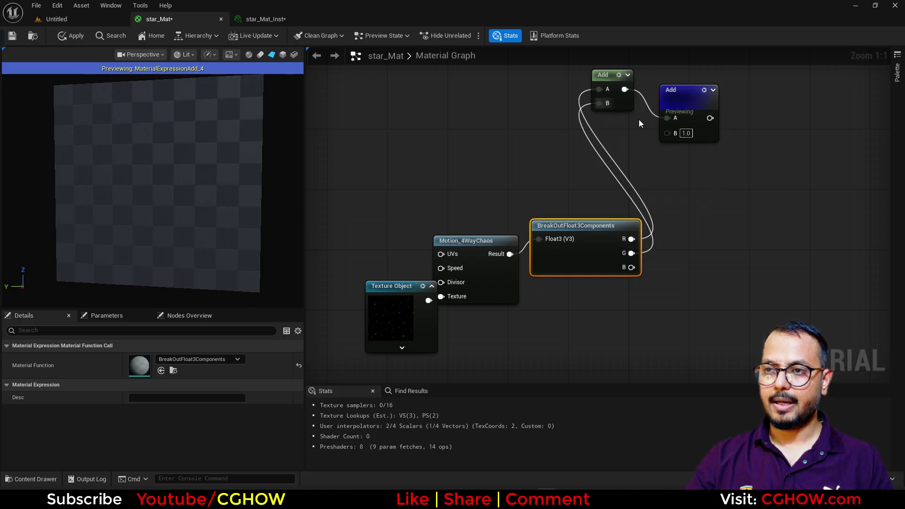
left_click_drag(631, 272, 631, 267)
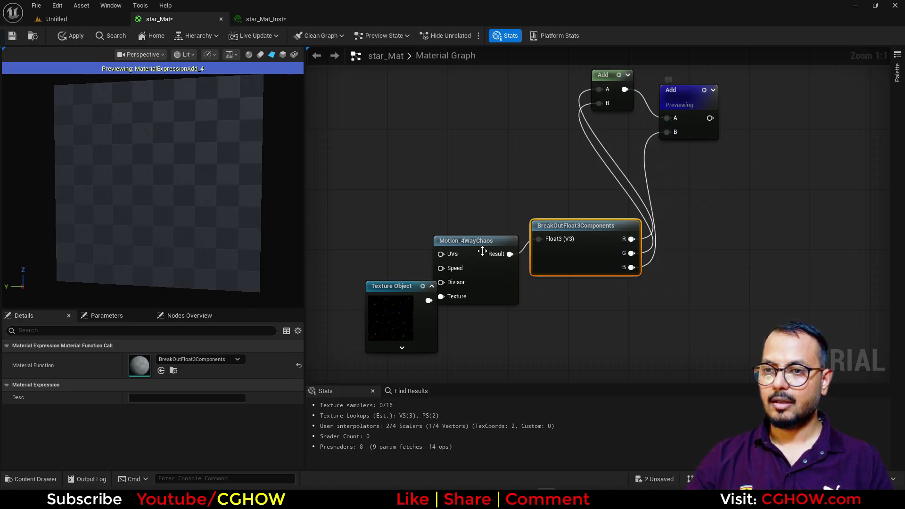
left_click_drag(405, 317, 397, 317)
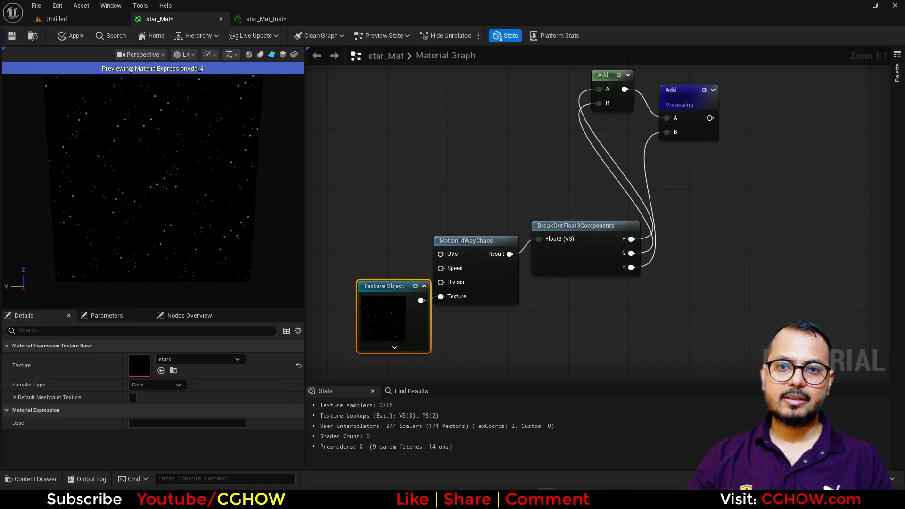
Add a TexCoord node to the UVs input of Motion_4WayChaos and set its UTiling and VTiling to 5.
left_click(341, 239)
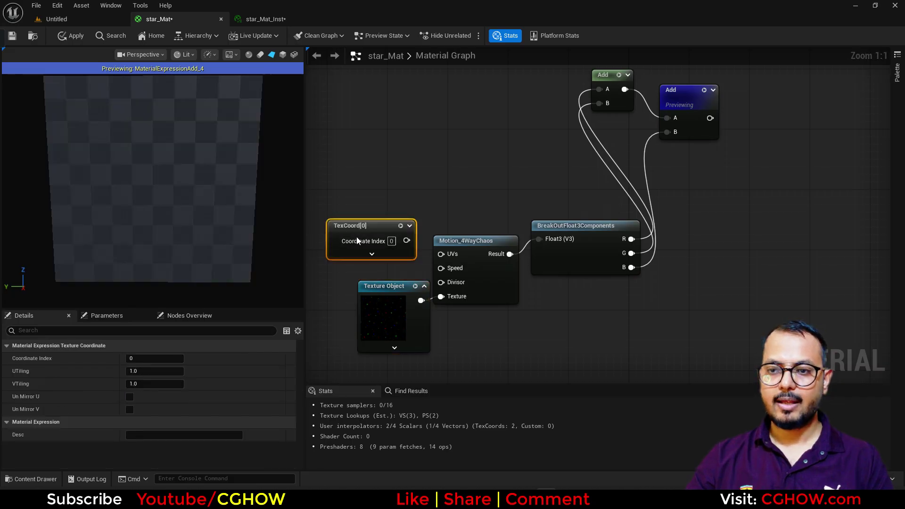
left_click_drag(406, 241, 434, 259)
left_click(158, 370)
type("5")
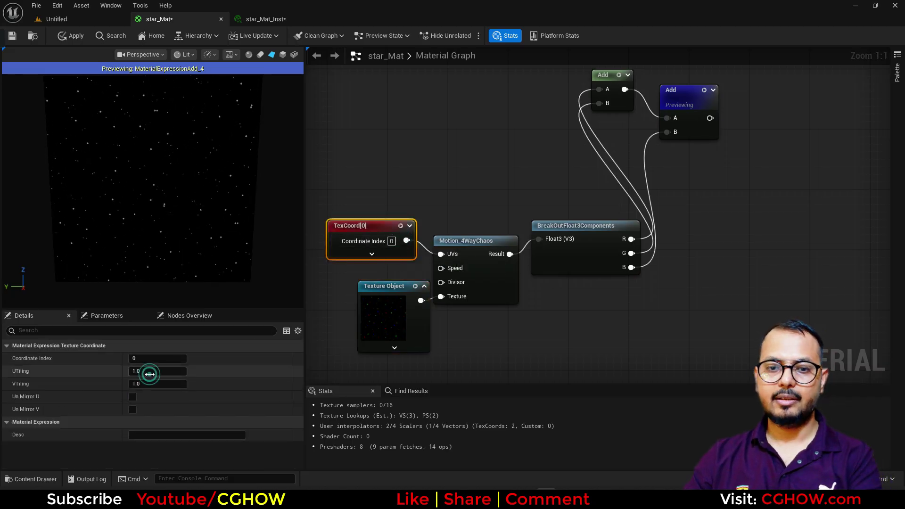
key("Return")
left_click(147, 383)
type("5")
key("Return")
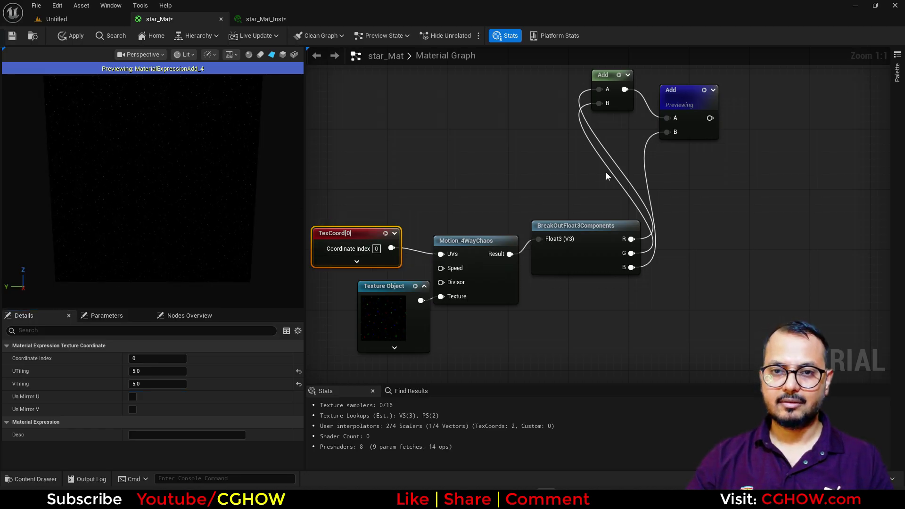
Add a Multiply node after the second Add with B set to 20 and preview it.
right_click_drag(606, 171, 528, 236)
left_click(564, 206)
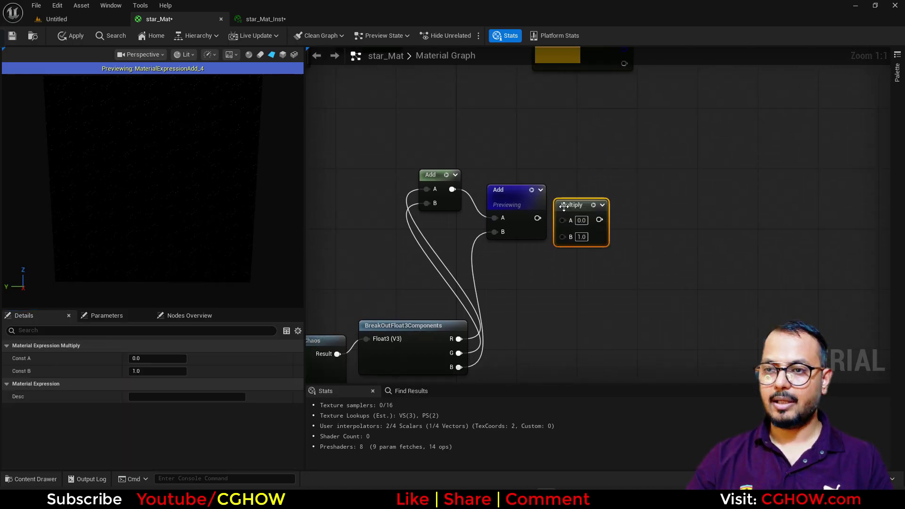
left_click_drag(537, 218, 562, 219)
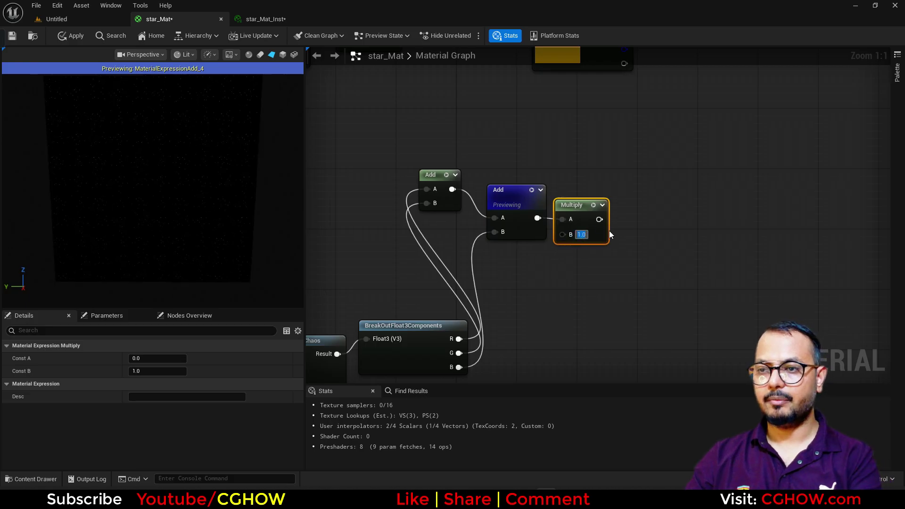
left_click(594, 206)
Move the star_Mat output node and the final color Add node farther right to make room in the graph.
right_click_drag(532, 172, 490, 276)
scroll(490, 283, "down", 2)
right_click_drag(532, 255, 465, 284)
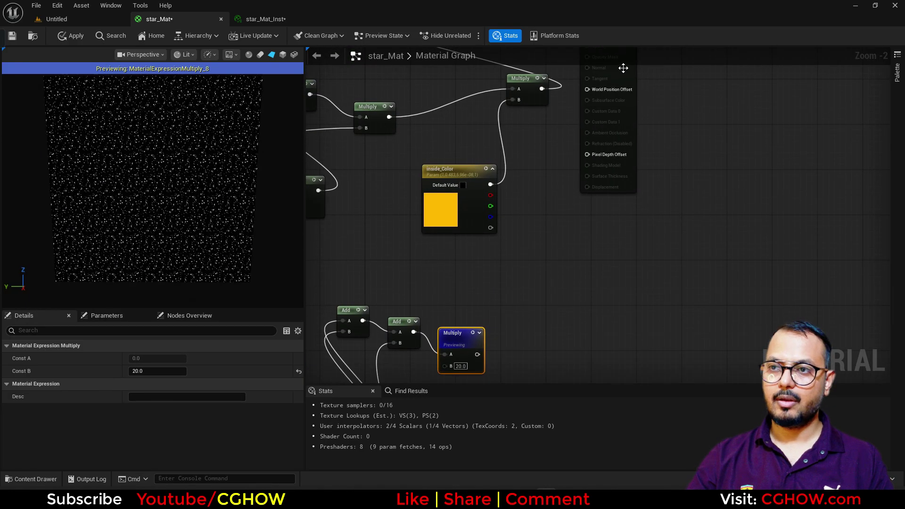
right_click_drag(617, 66, 598, 202)
left_click_drag(587, 103, 699, 103)
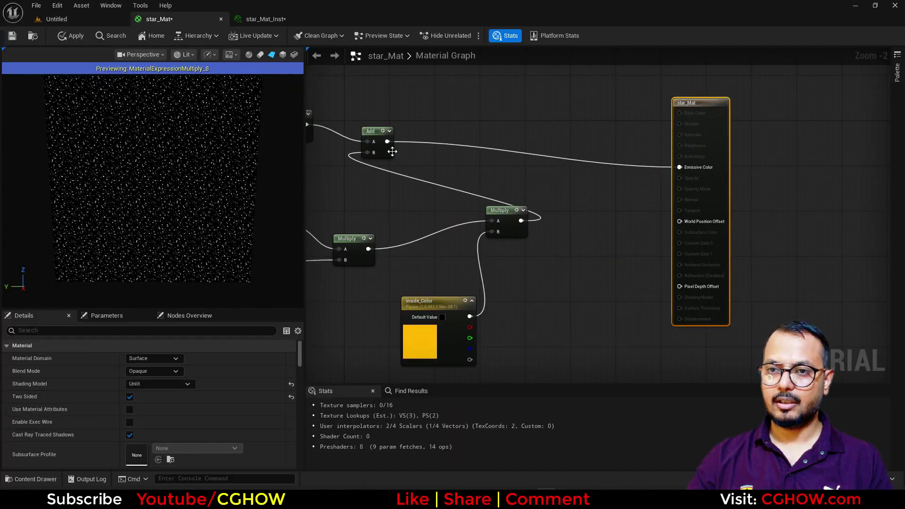
left_click_drag(389, 148, 603, 167)
Place the small-star Multiply node just below and right of the SmoothStep and shift the inside_Color parameter to the right.
right_click_drag(551, 283, 552, 203)
right_click_drag(459, 343, 460, 290)
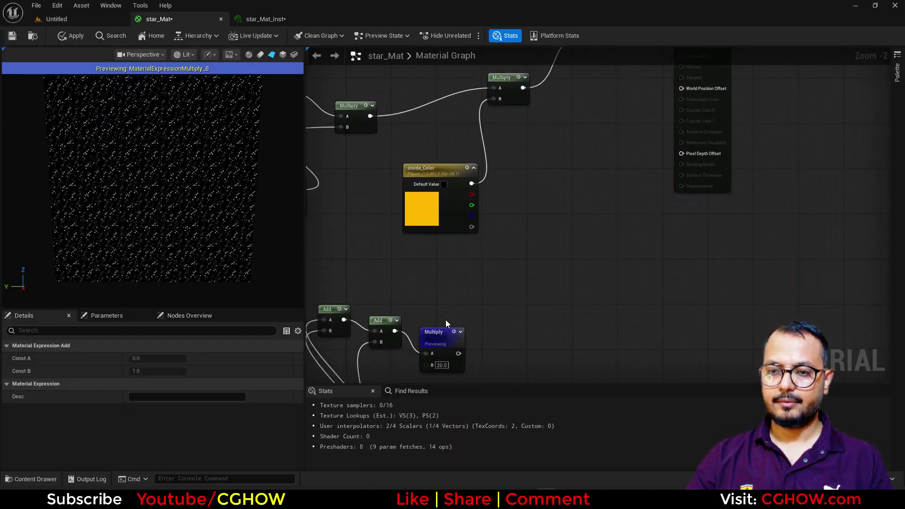
left_click_drag(432, 338, 595, 206)
right_click_drag(550, 173, 508, 265)
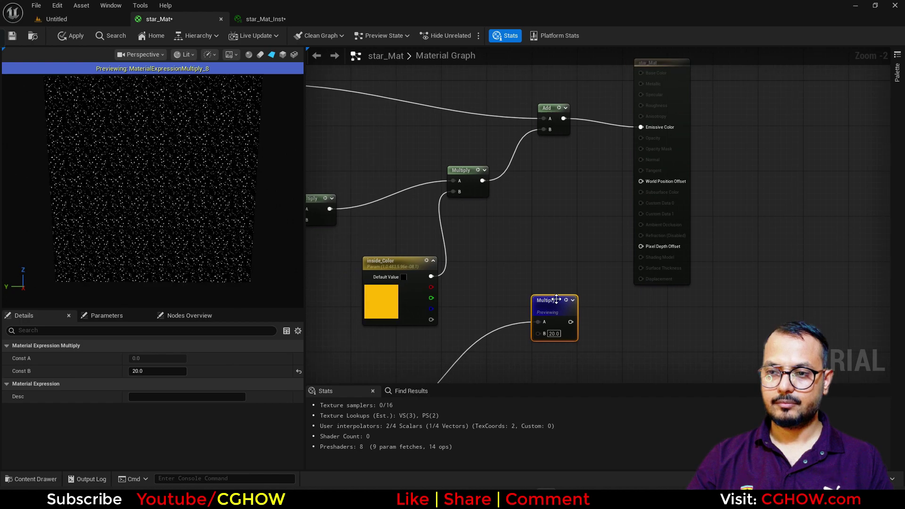
left_click_drag(543, 301, 465, 348)
right_click_drag(450, 283, 573, 257)
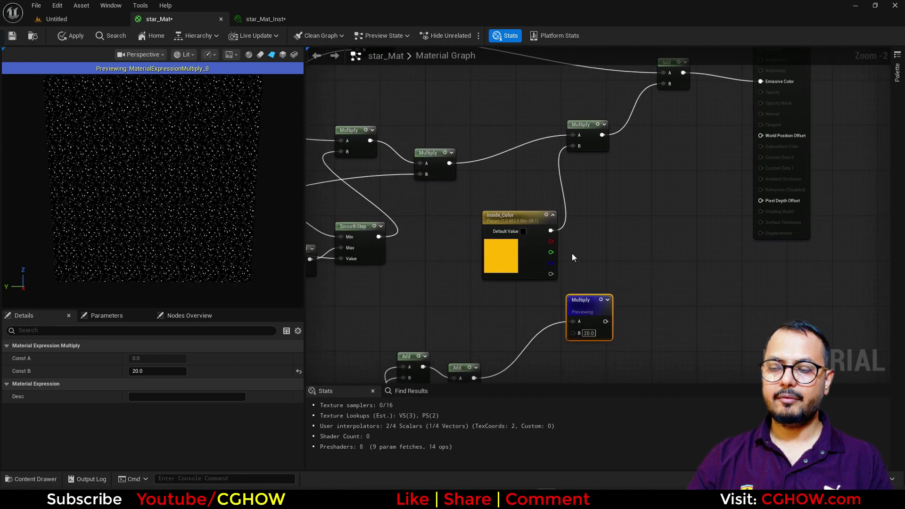
left_click_drag(583, 301, 425, 295)
left_click_drag(492, 257, 548, 262)
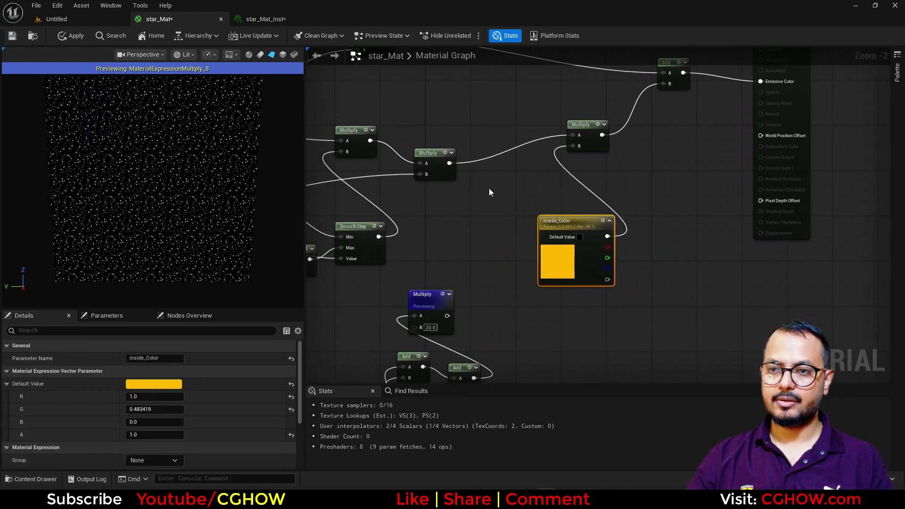
Add an Add node combining the SmoothStep and small-star Multiply outputs, and connect it to the star-fill Multiply's B input.
left_click(482, 172)
left_click_drag(481, 178, 490, 185)
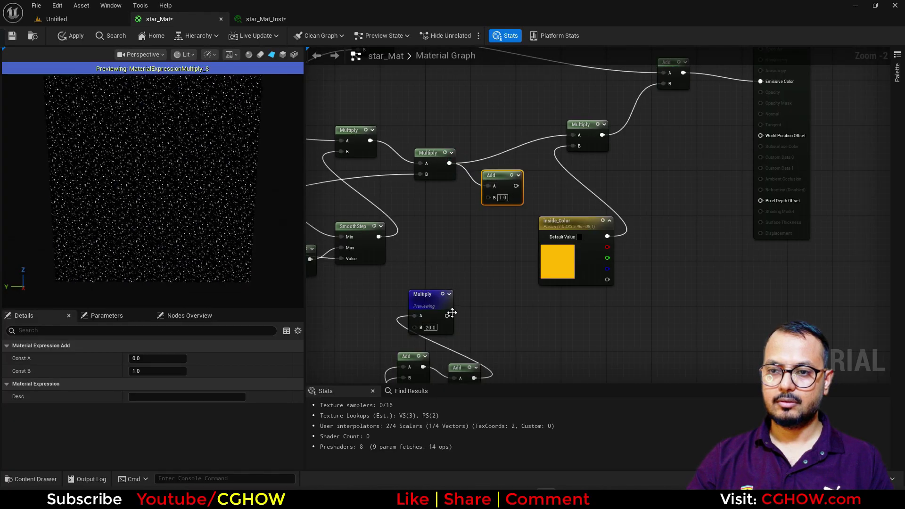
right_click_drag(439, 253, 637, 305)
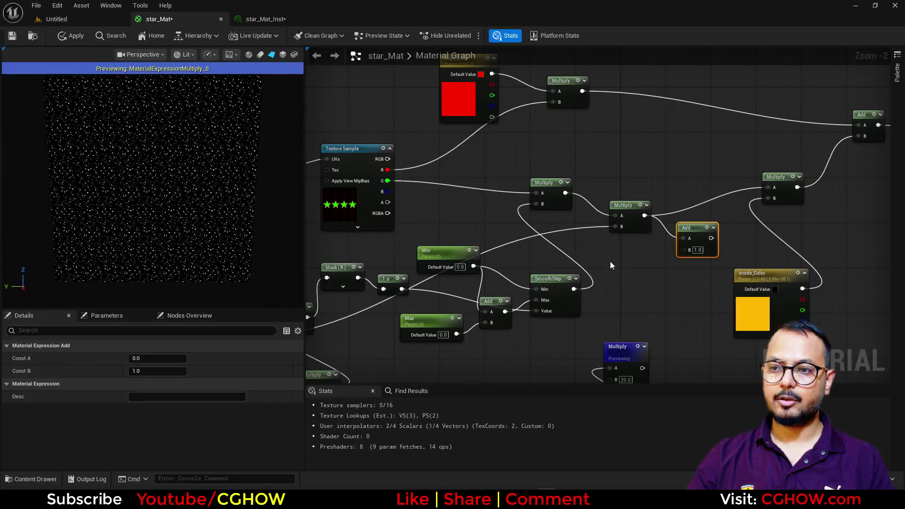
right_click_drag(610, 265, 553, 213)
left_click_drag(634, 181, 601, 240)
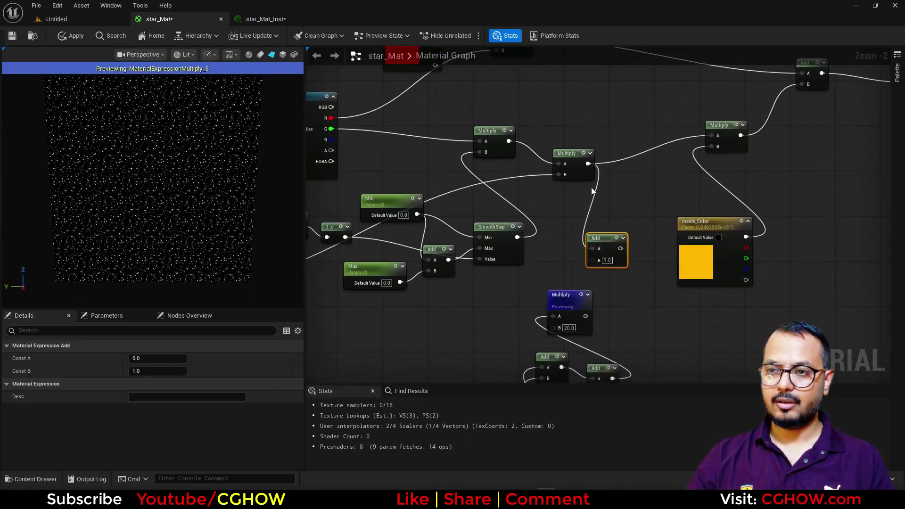
left_click_drag(516, 255, 592, 249)
left_click_drag(586, 315, 518, 174)
left_click_drag(476, 151, 480, 152)
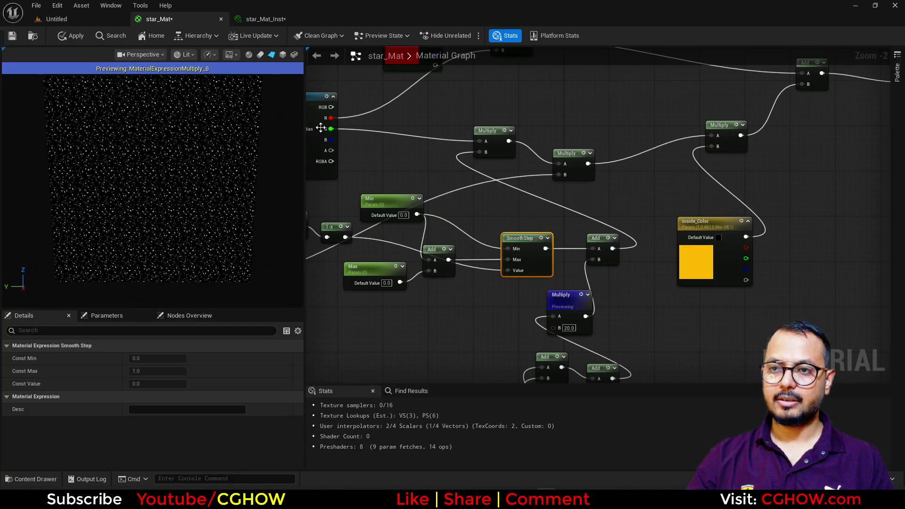
Create a scalar parameter named star with default value 20 and connect it to the small-star Multiply's B input.
right_click_drag(357, 132, 382, 133)
right_click_drag(569, 333, 532, 225)
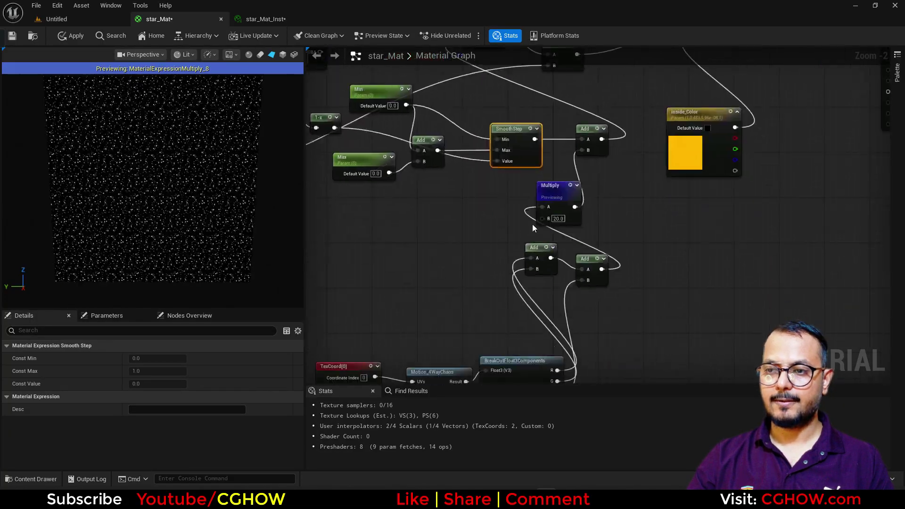
scroll(536, 229, "up", 2)
key("s")
left_click(465, 218)
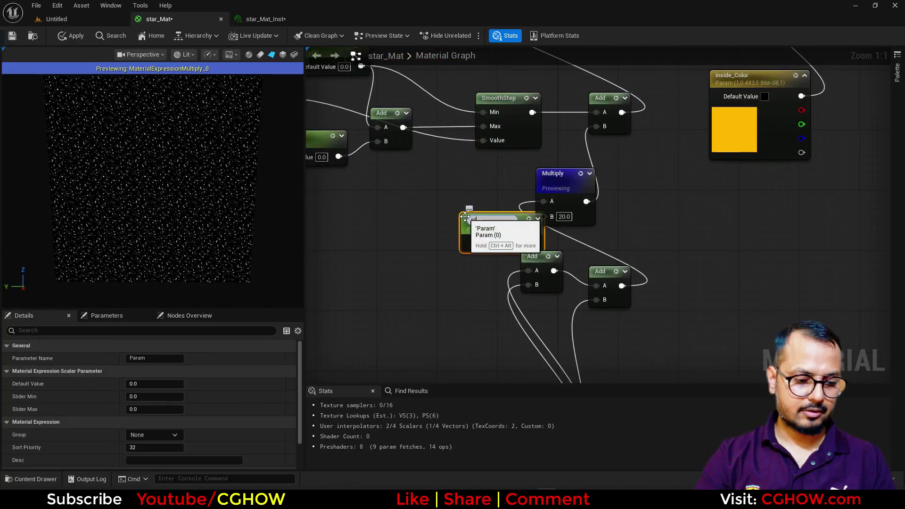
type("star")
key("Return")
left_click(517, 240)
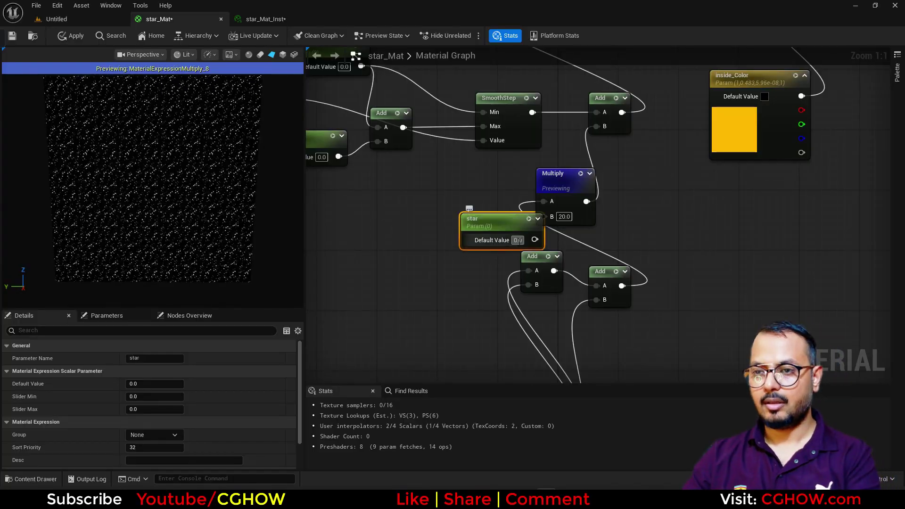
type("20")
left_click_drag(533, 240, 544, 217)
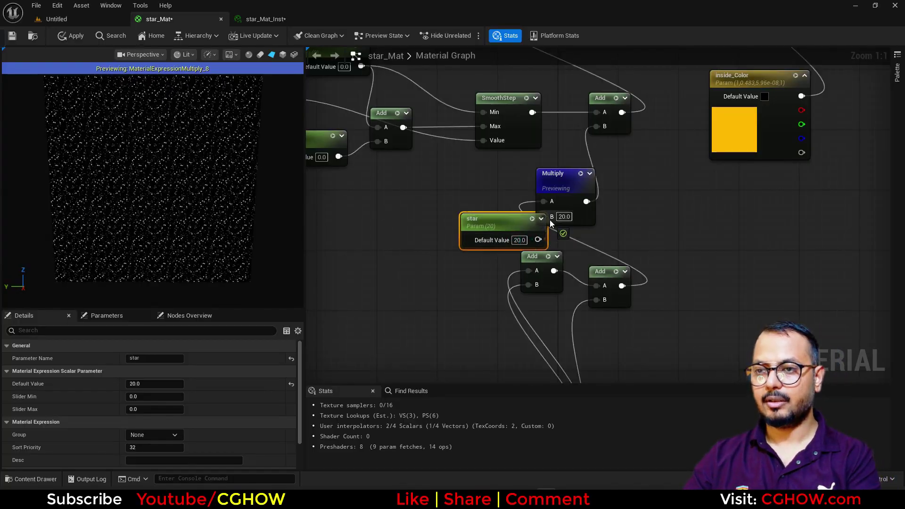
left_click_drag(482, 217, 422, 210)
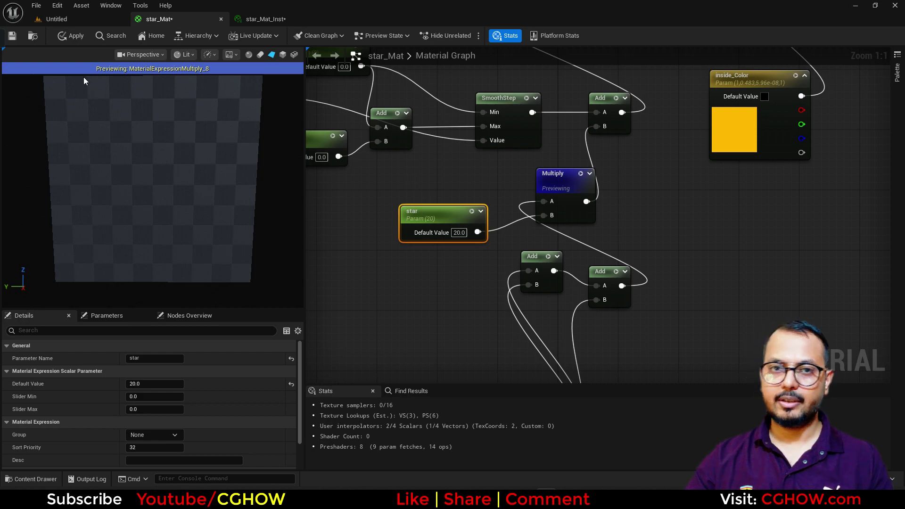
Apply the material, open star_Mat_Inst, enable the star parameter override and raise its value well above 20.
left_click(69, 36)
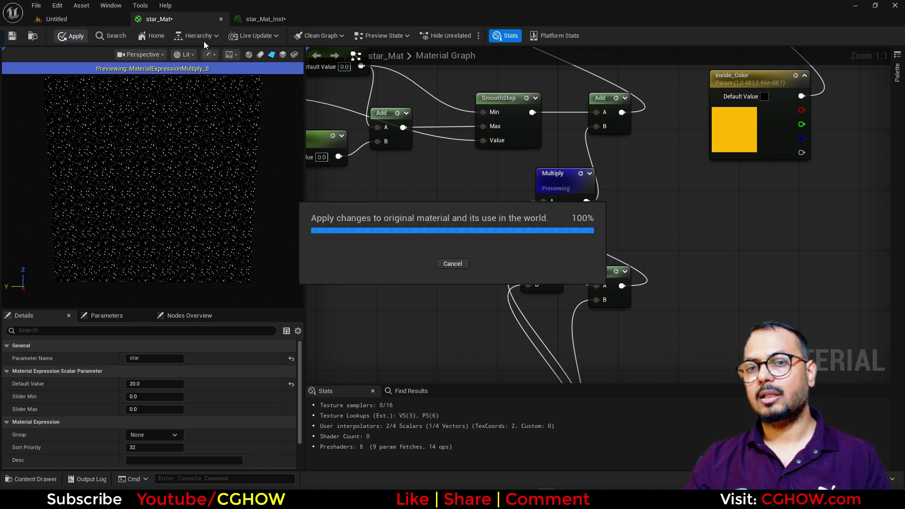
left_click(264, 20)
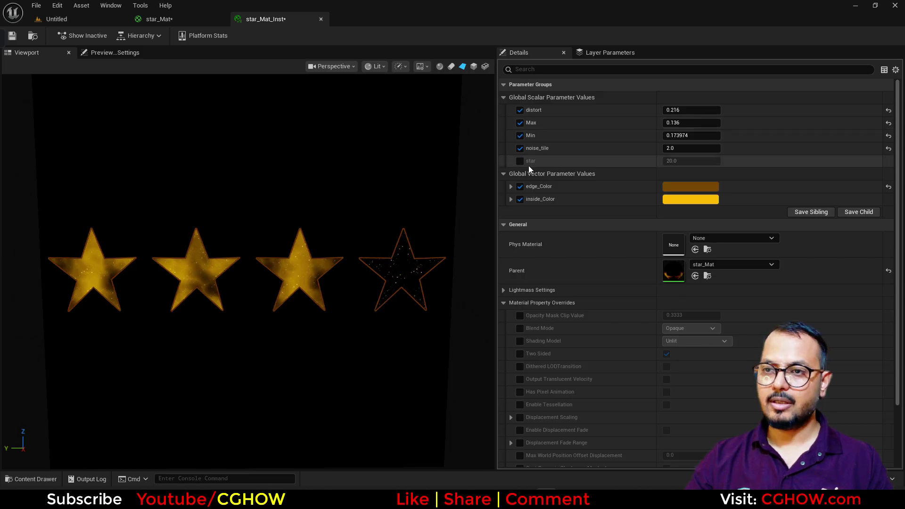
left_click_drag(690, 160, 739, 160)
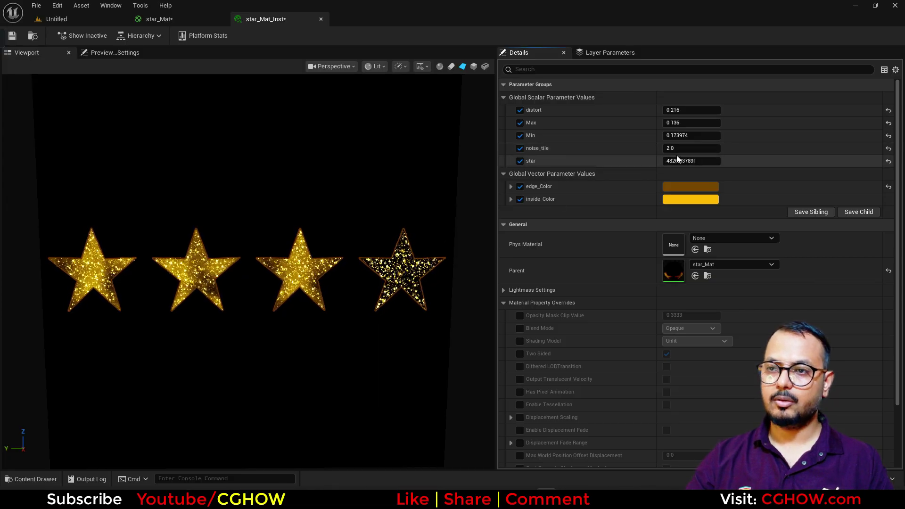
Raise the Min parameter in star_Mat_Inst to 0.365347.
left_click_drag(679, 135, 697, 135)
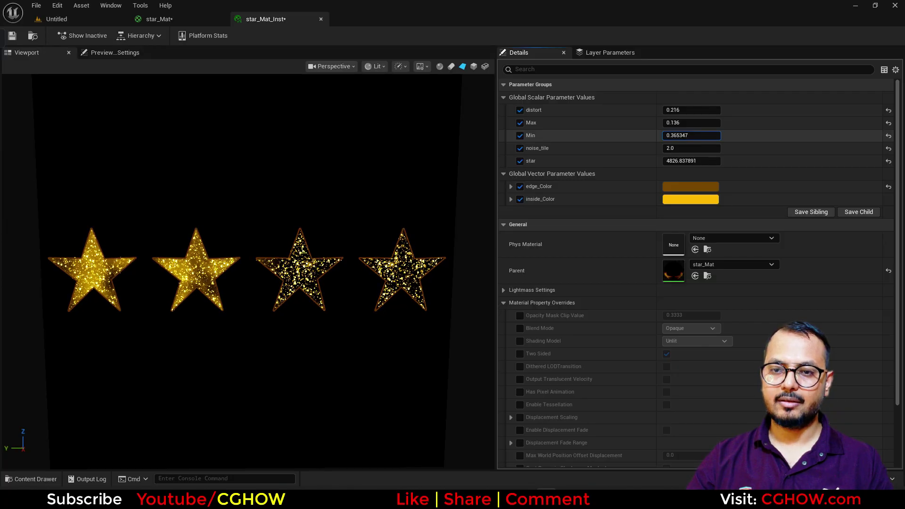
In star_Mat, add a Multiply node combining the SmoothStep output with the star-intensity Multiply, and feed it into the Add node's B input.
left_click(189, 18)
right_click_drag(493, 381, 573, 346)
right_click_drag(535, 318, 509, 315)
left_click_drag(659, 245, 682, 239)
key("m")
left_click(656, 273)
left_click_drag(577, 232, 666, 294)
left_click_drag(633, 322, 666, 239)
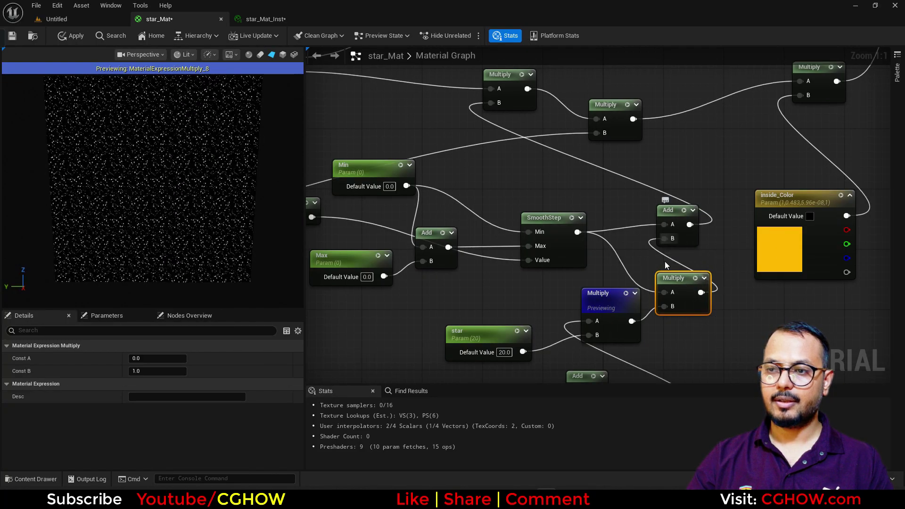
Rewire the new Multiply's B to the small-star Add output and route its result through the star-intensity Multiply into the upper Add's B.
right_click_drag(669, 308, 626, 238)
left_click_drag(622, 336, 700, 252)
left_click_drag(632, 213, 679, 276)
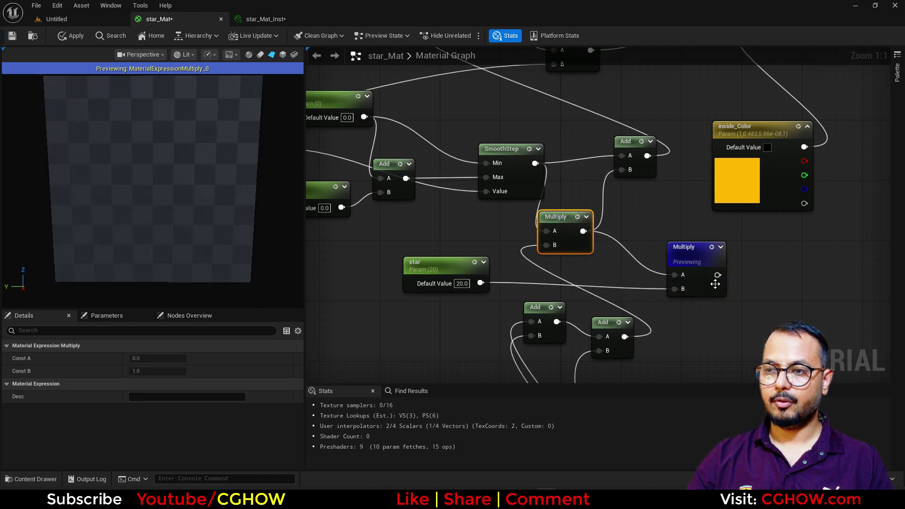
left_click_drag(626, 173, 623, 170)
left_click_drag(567, 221, 606, 221)
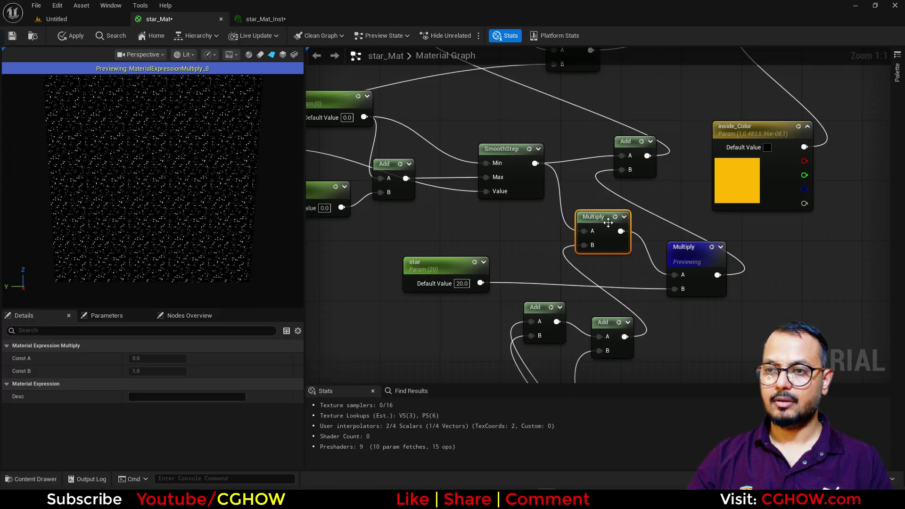
Tidy the graph by moving the small-star Add, the star parameter and the SmoothStep's Add node clear of the crossing wires.
scroll(600, 277, "down", 2)
right_click_drag(592, 300, 611, 179)
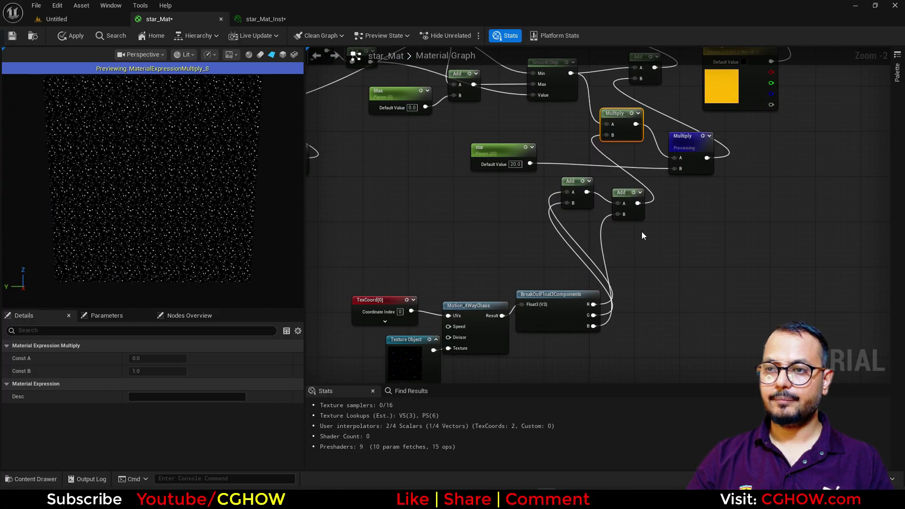
left_click_drag(579, 184, 577, 187)
left_click_drag(576, 188, 638, 300)
right_click_drag(603, 239, 593, 361)
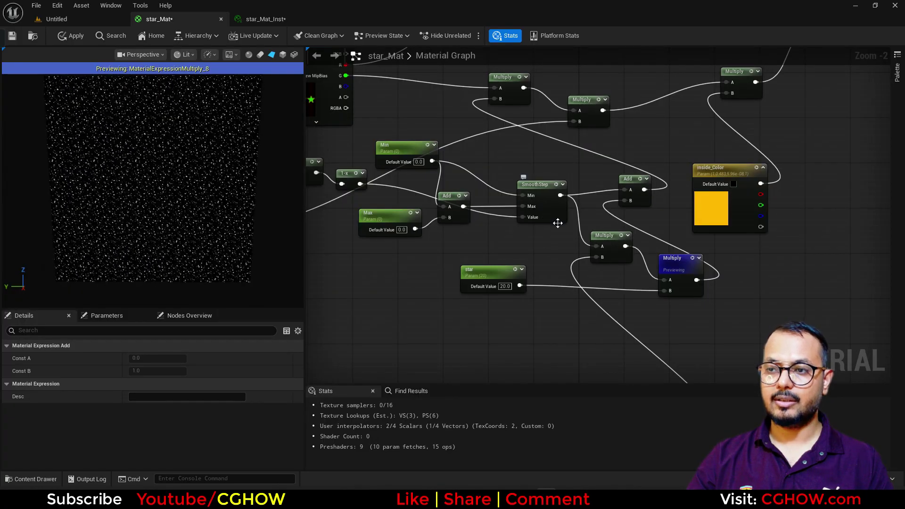
right_click_drag(666, 269, 588, 291)
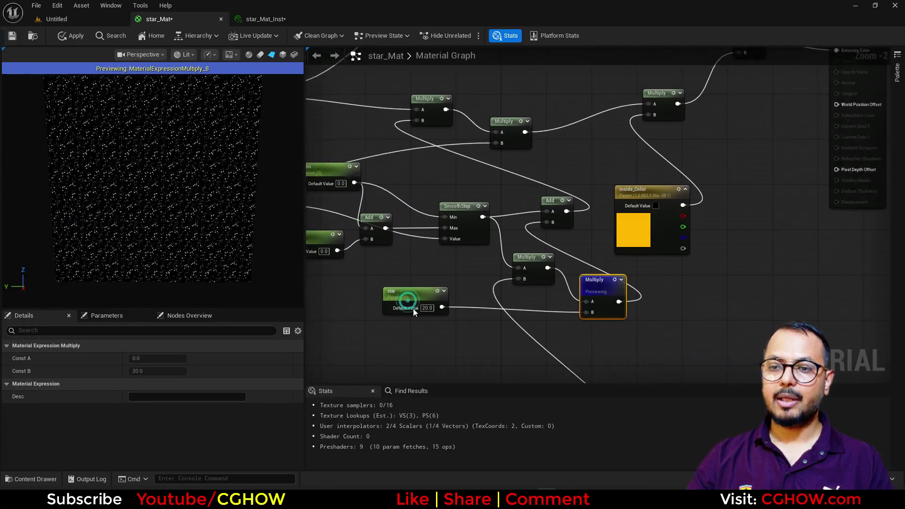
left_click_drag(410, 303, 484, 325)
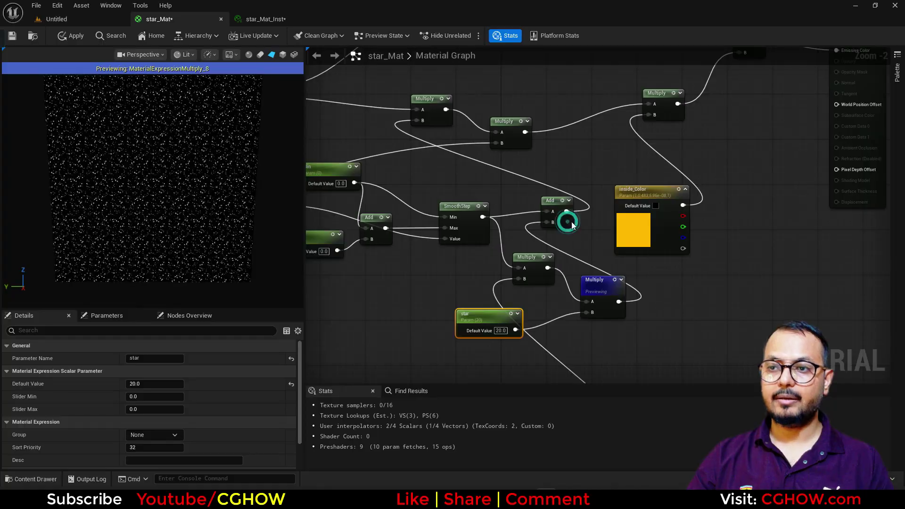
left_click_drag(565, 218, 577, 218)
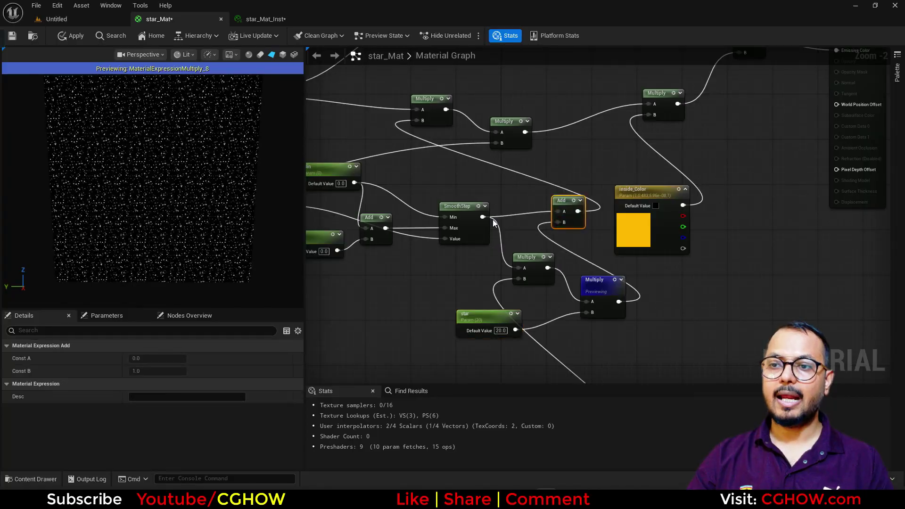
Save the material and, in star_Mat_Inst, set noise_tile to 5.0, Max to 0.424 and Min to -0.006354.
left_click(9, 37)
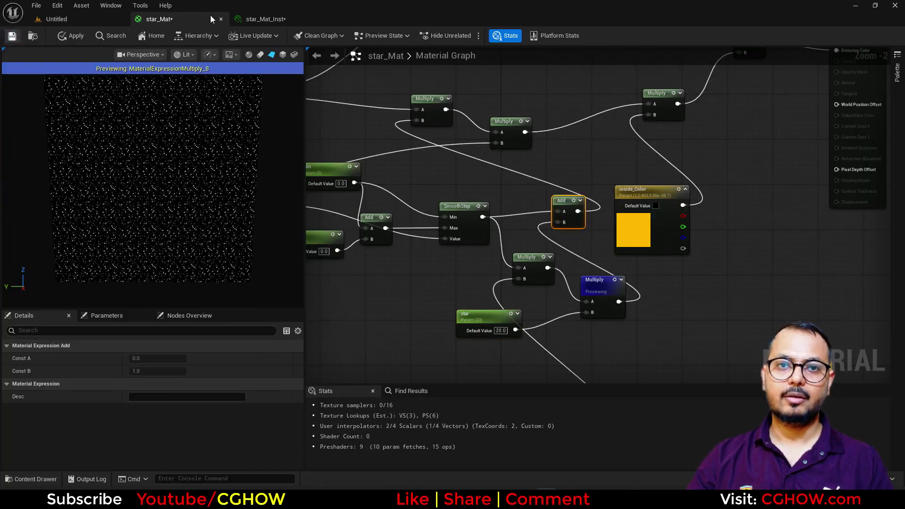
left_click(251, 18)
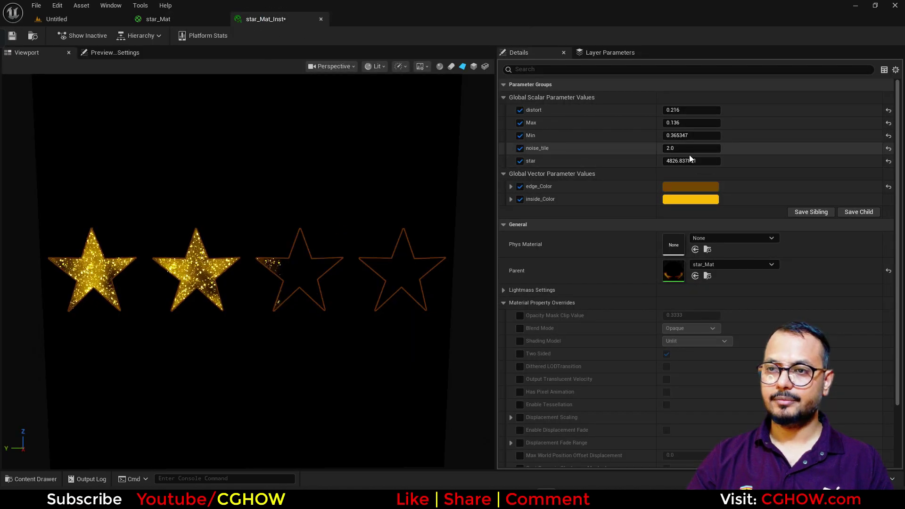
left_click_drag(689, 137, 660, 136)
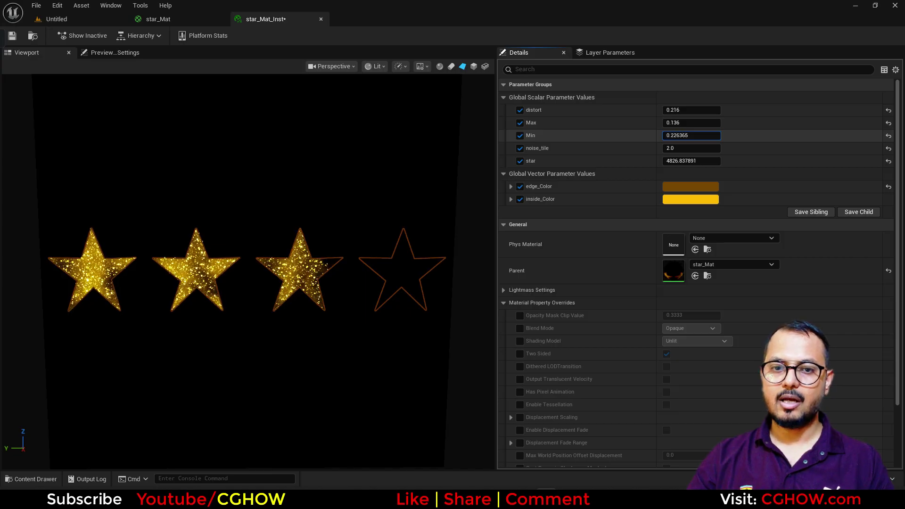
mouse_move(691, 135)
left_mouse_down()
mouse_move(674, 135)
mouse_move(725, 135)
mouse_move(669, 135)
mouse_move(693, 135)
left_mouse_up()
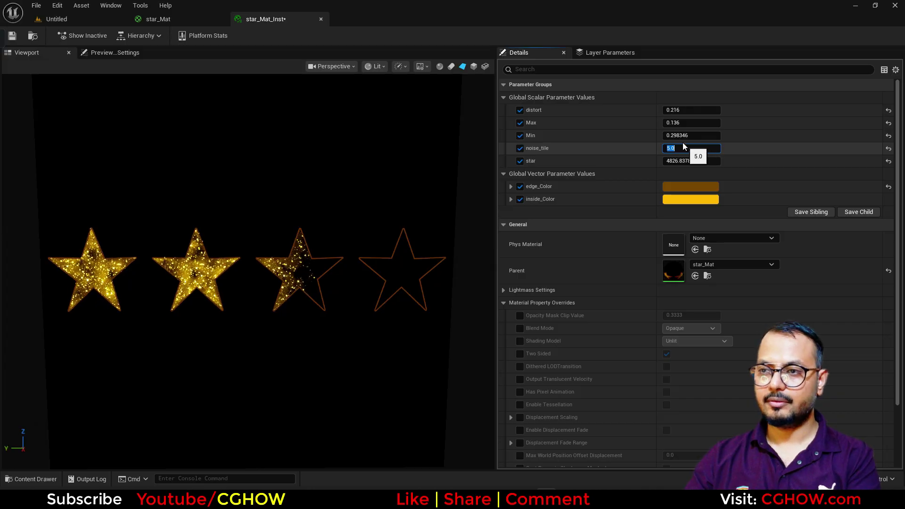
left_click(683, 136)
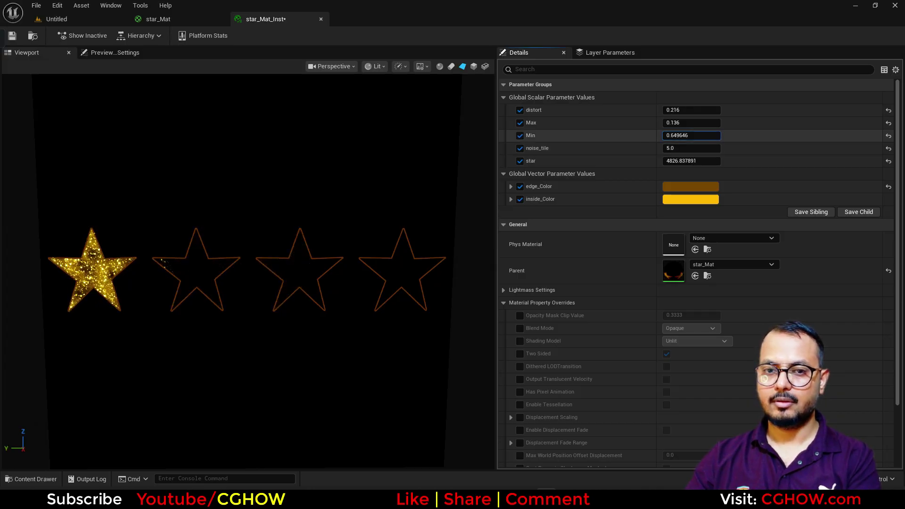
left_click_drag(683, 136, 664, 136)
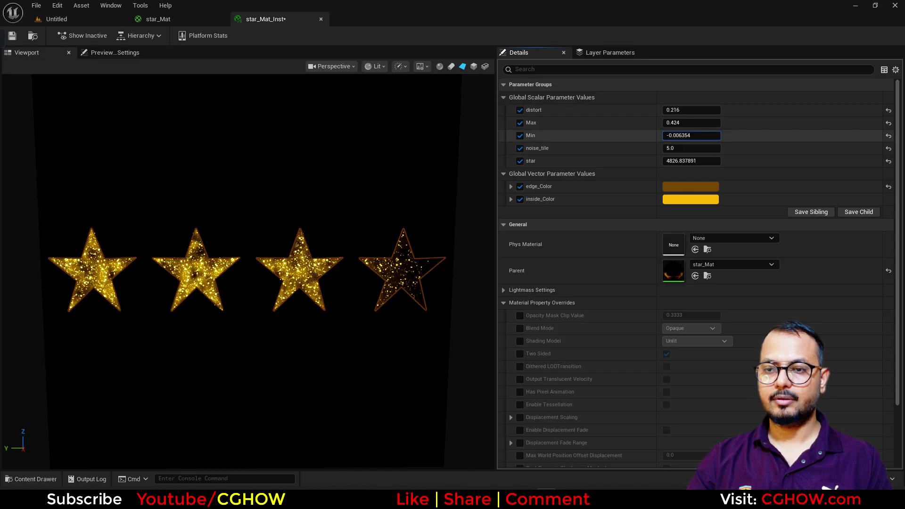
Set Min to 0.337646 and inspect the star fill from a different angle.
left_click_drag(409, 252, 415, 252)
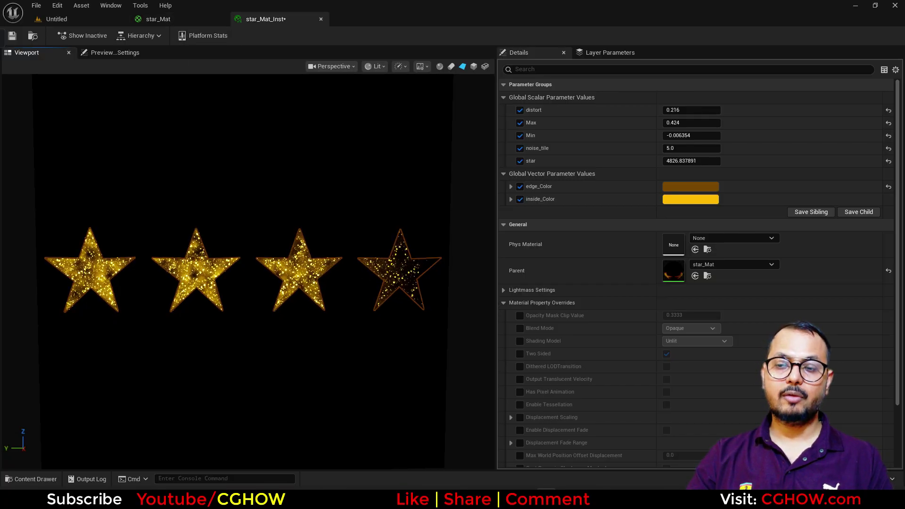
scroll(372, 290, "down", 2)
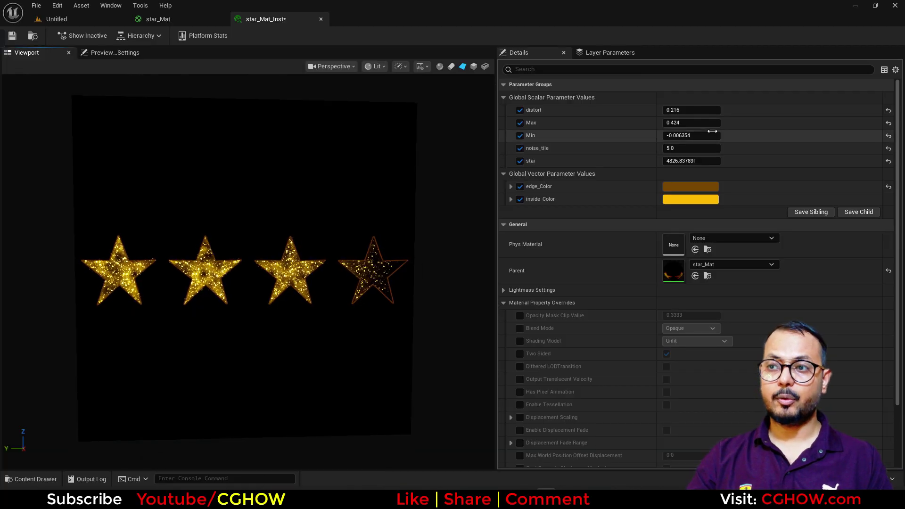
left_click_drag(701, 134, 721, 135)
left_click_drag(256, 265, 222, 244)
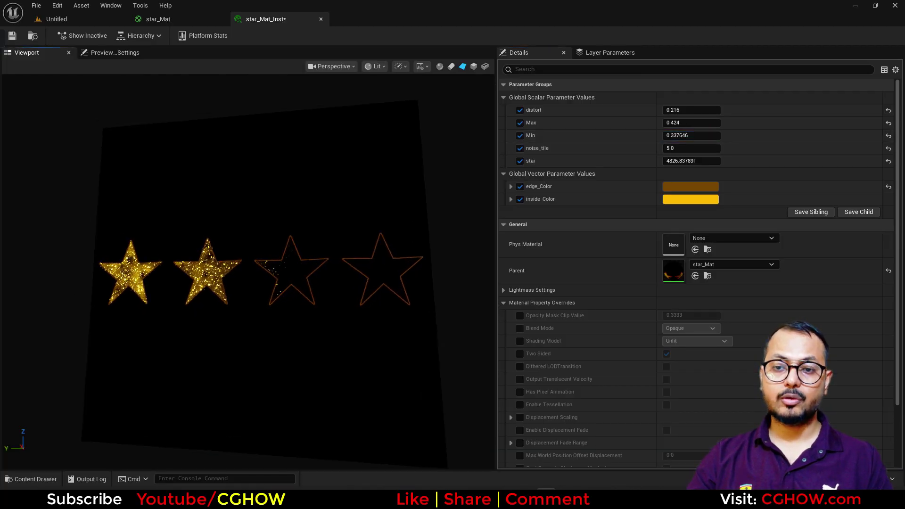
In star_Mat, create an Add node combining the Texture Sample's R channel with the output of the second fill Multiply.
left_click(186, 20)
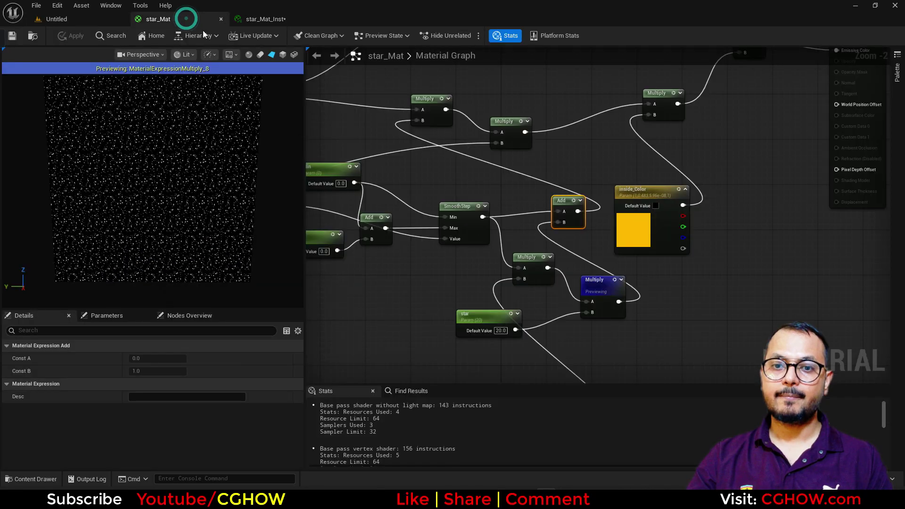
right_click_drag(641, 226, 542, 325)
left_click_drag(555, 344, 604, 333)
right_click_drag(515, 224, 621, 278)
right_click_drag(533, 217, 663, 191)
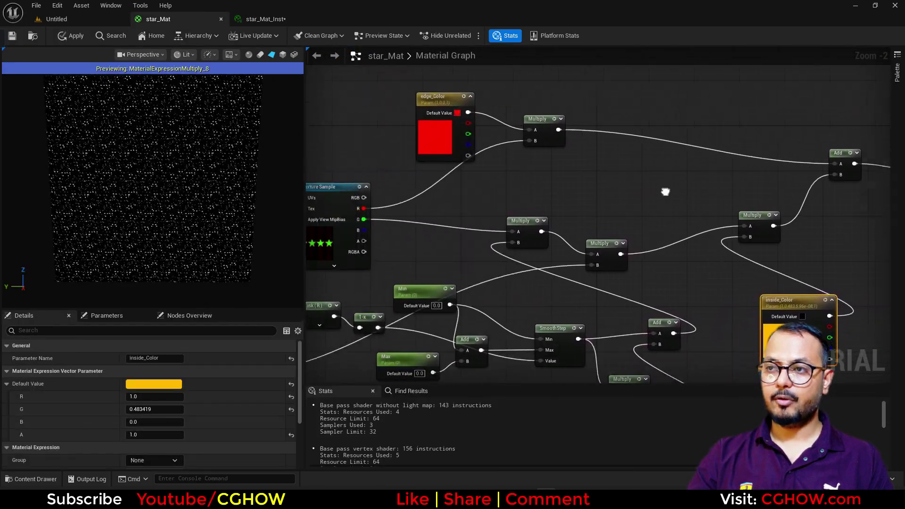
left_click(657, 189)
left_click_drag(627, 254, 665, 228)
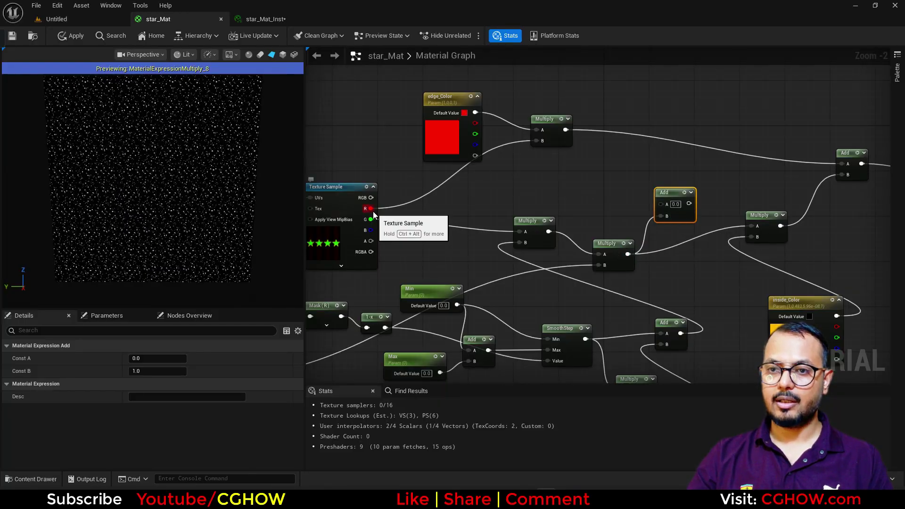
left_click_drag(371, 208, 579, 214)
left_click_drag(673, 207, 671, 206)
Connect the new Add node to the material's Opacity input and set the Blend Mode to Translucent.
right_click_drag(714, 213, 494, 260)
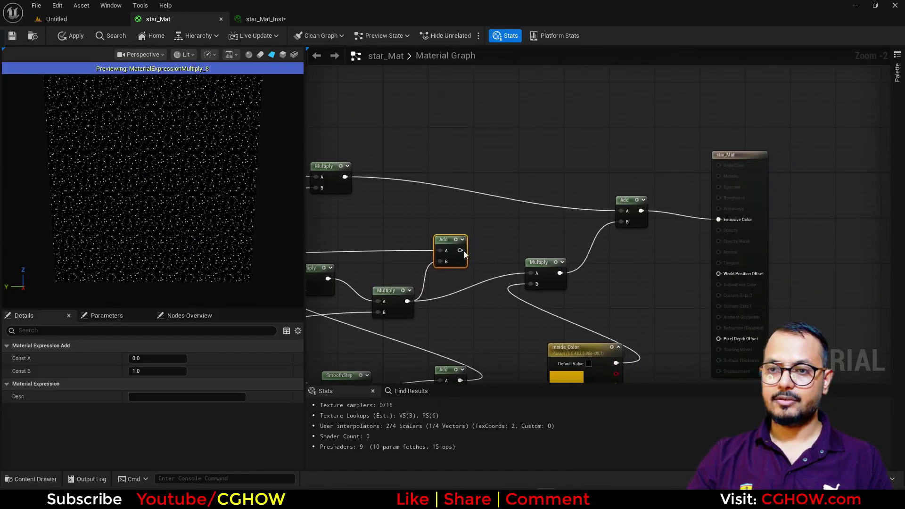
left_click_drag(460, 250, 726, 232)
left_click(751, 175)
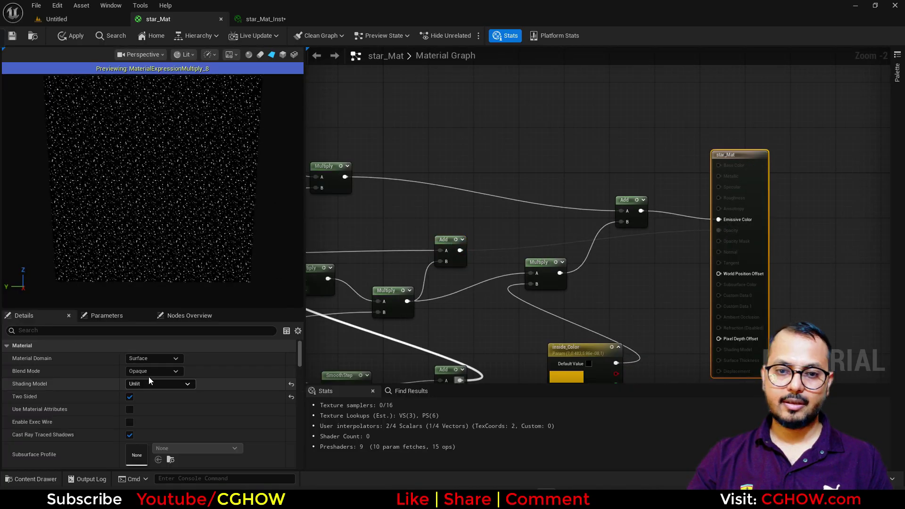
left_click(155, 370)
left_click(151, 399)
Insert a Multiply node between the mask Add and the Opacity input, and move the Add node back to make room.
scroll(461, 252, "up", 2)
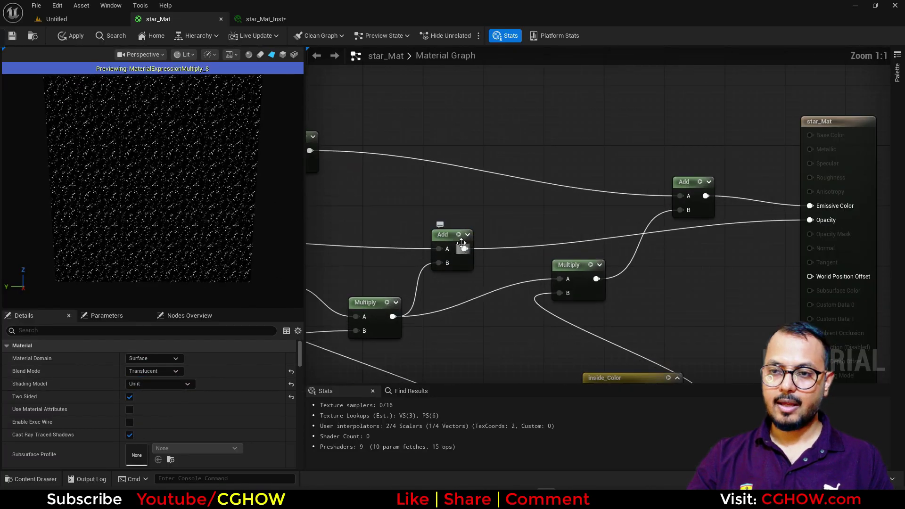
left_click(450, 245)
key("m")
left_click(476, 223)
left_click_drag(457, 241, 485, 241)
left_click_drag(518, 241, 820, 221)
left_click_drag(432, 241, 378, 219)
left_click(401, 203)
left_click_drag(436, 229, 383, 214)
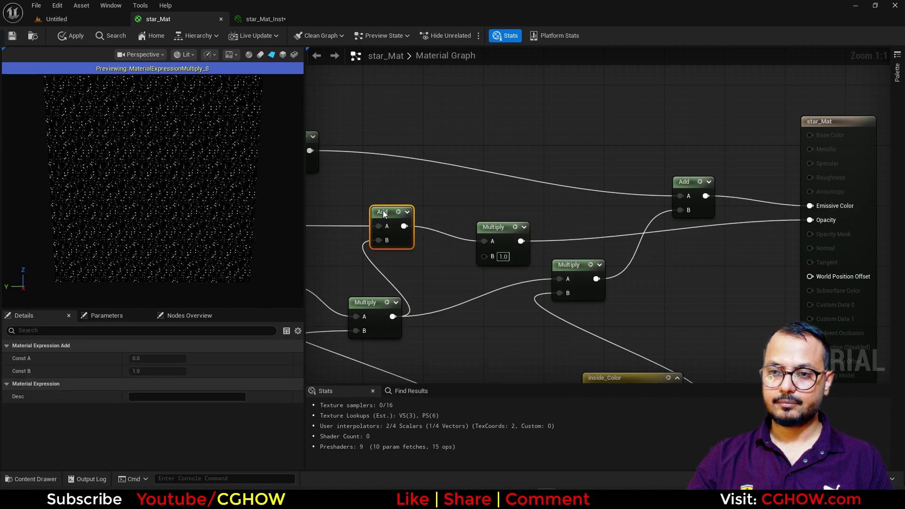
Create a scalar parameter named opacity with default value 1 and connect it to the opacity Multiply's B input.
left_click(419, 272)
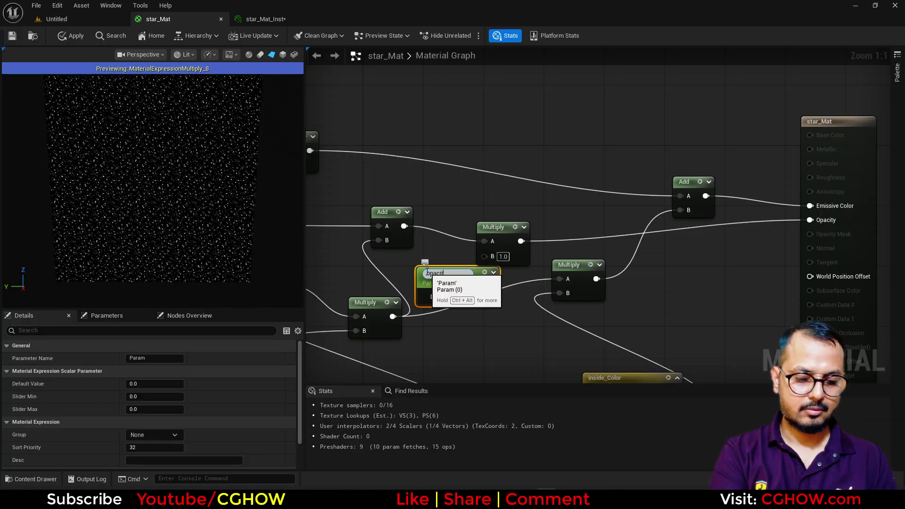
left_click_drag(490, 292, 484, 255)
left_click(473, 293)
type("1")
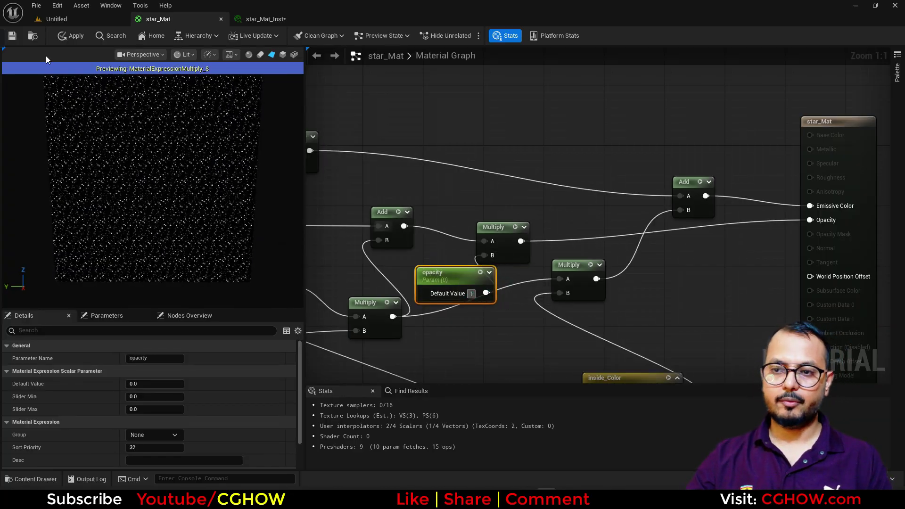
Save the material and, in star_Mat_Inst, vary the opacity parameter, leaving it at 33.172691, while viewing the stars from an angle.
left_click(13, 40)
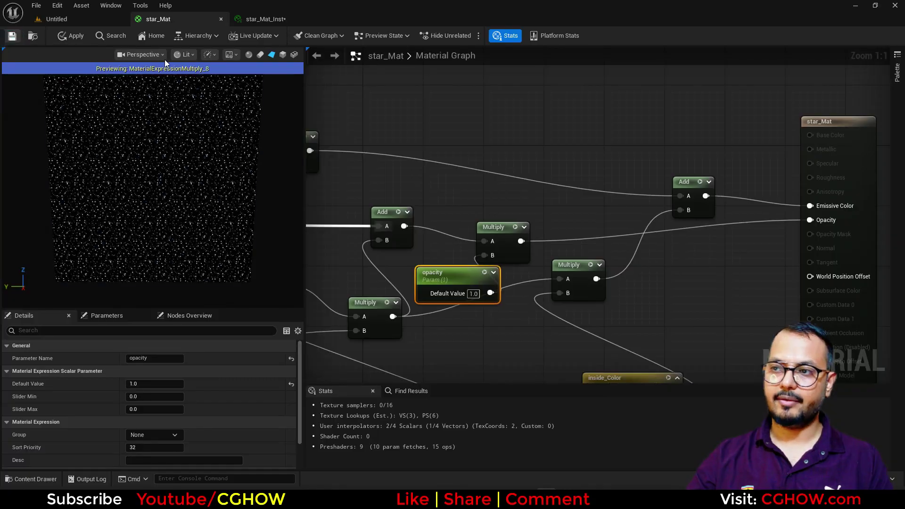
left_click(270, 18)
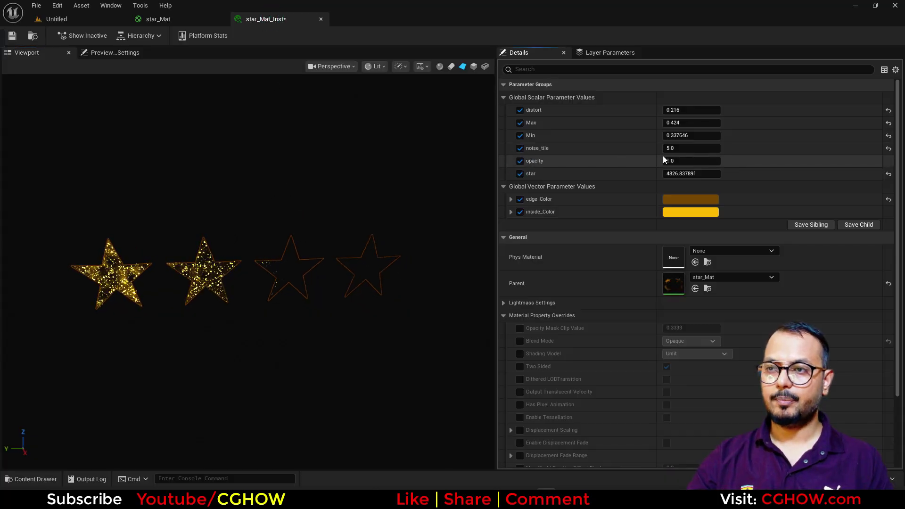
left_click_drag(690, 161, 720, 161)
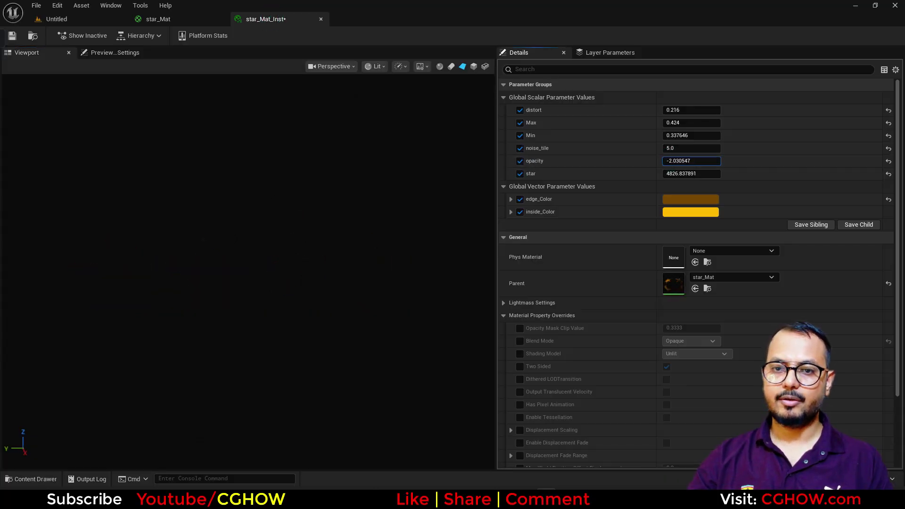
left_click_drag(690, 161, 660, 160)
left_click_drag(328, 317, 266, 333)
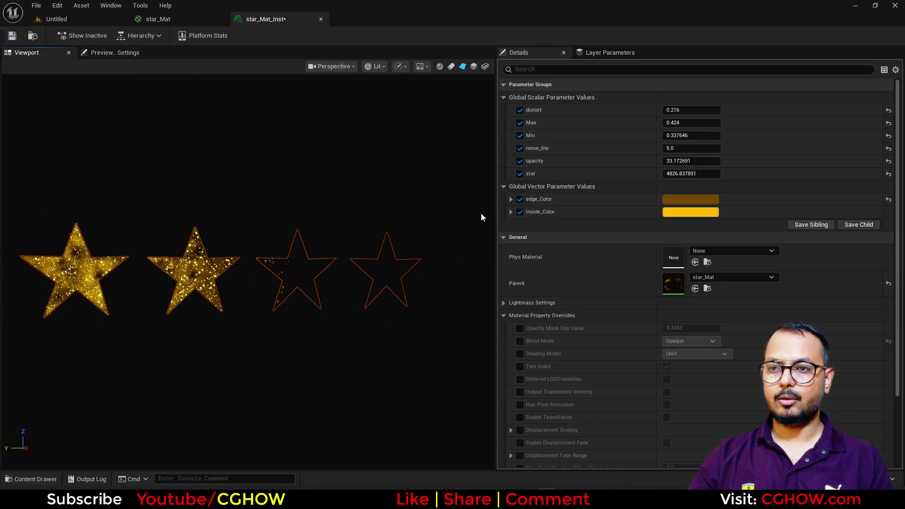
Enlarge the preview viewport and set Min to 0.068092.
left_click_drag(495, 183, 707, 190)
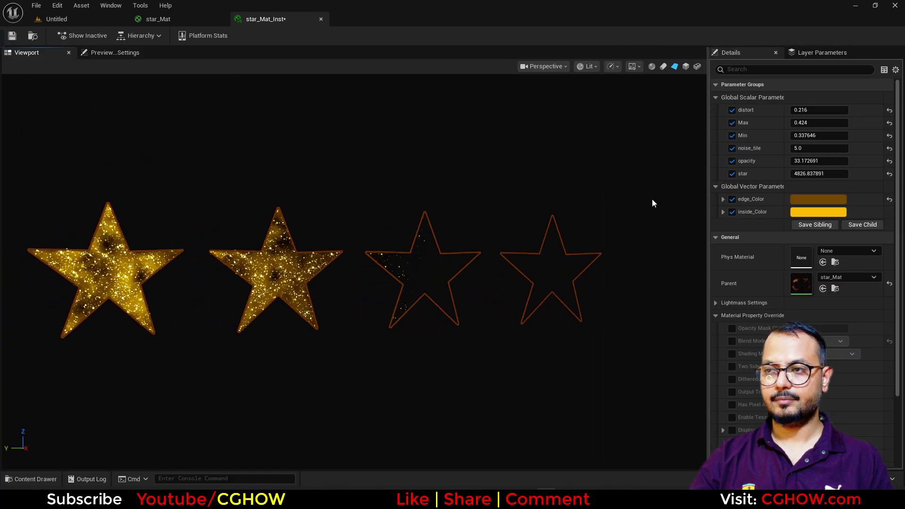
mouse_move(803, 136)
left_mouse_down()
mouse_move(841, 135)
mouse_move(800, 135)
left_mouse_up()
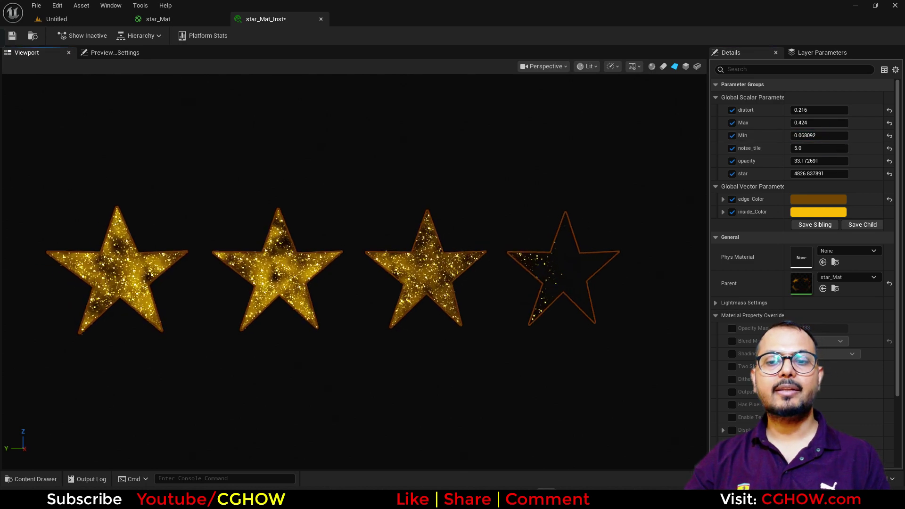